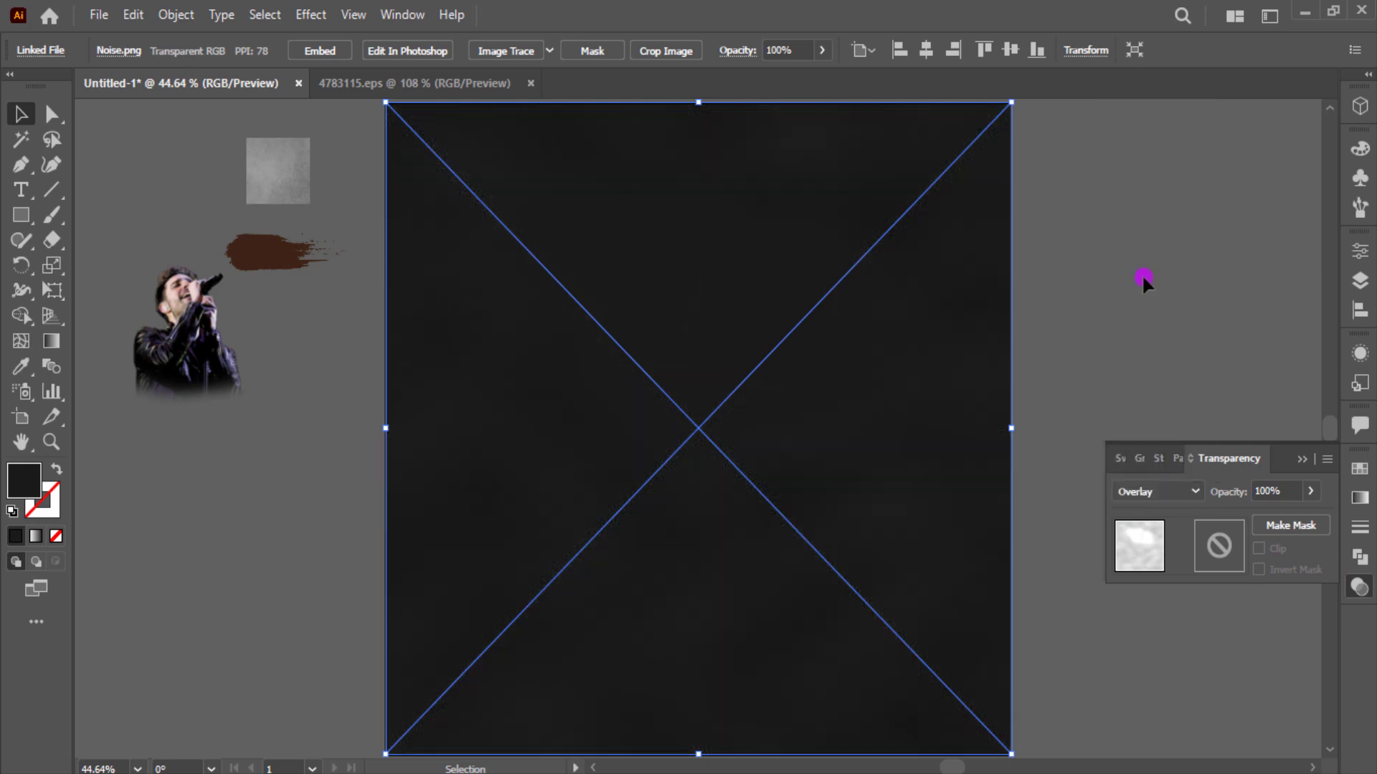
- Bring the noise texture image to the front, move it onto the artboard and enlarge it to cover the whole artboard
right_click(290, 177)
mouse_move(391, 354)
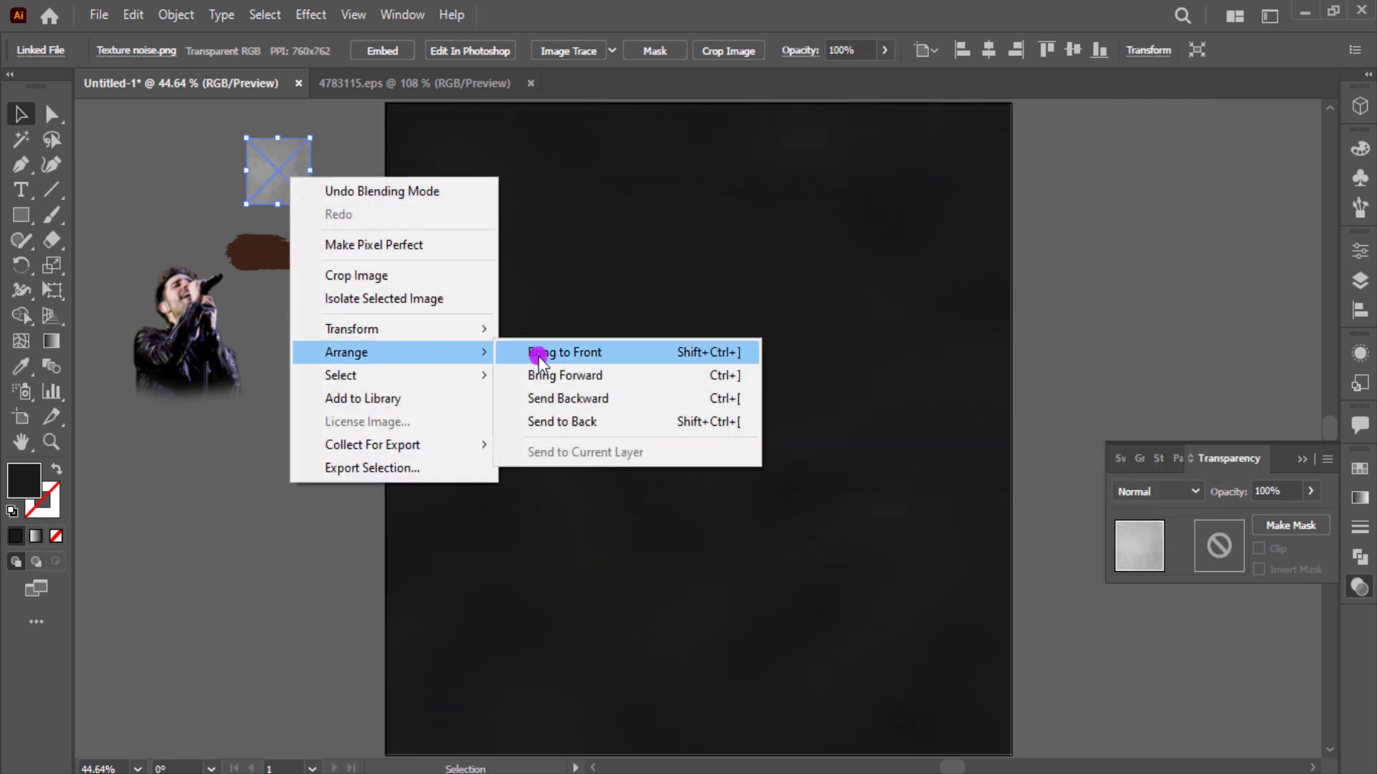
click(537, 353)
drag(277, 190, 1008, 738)
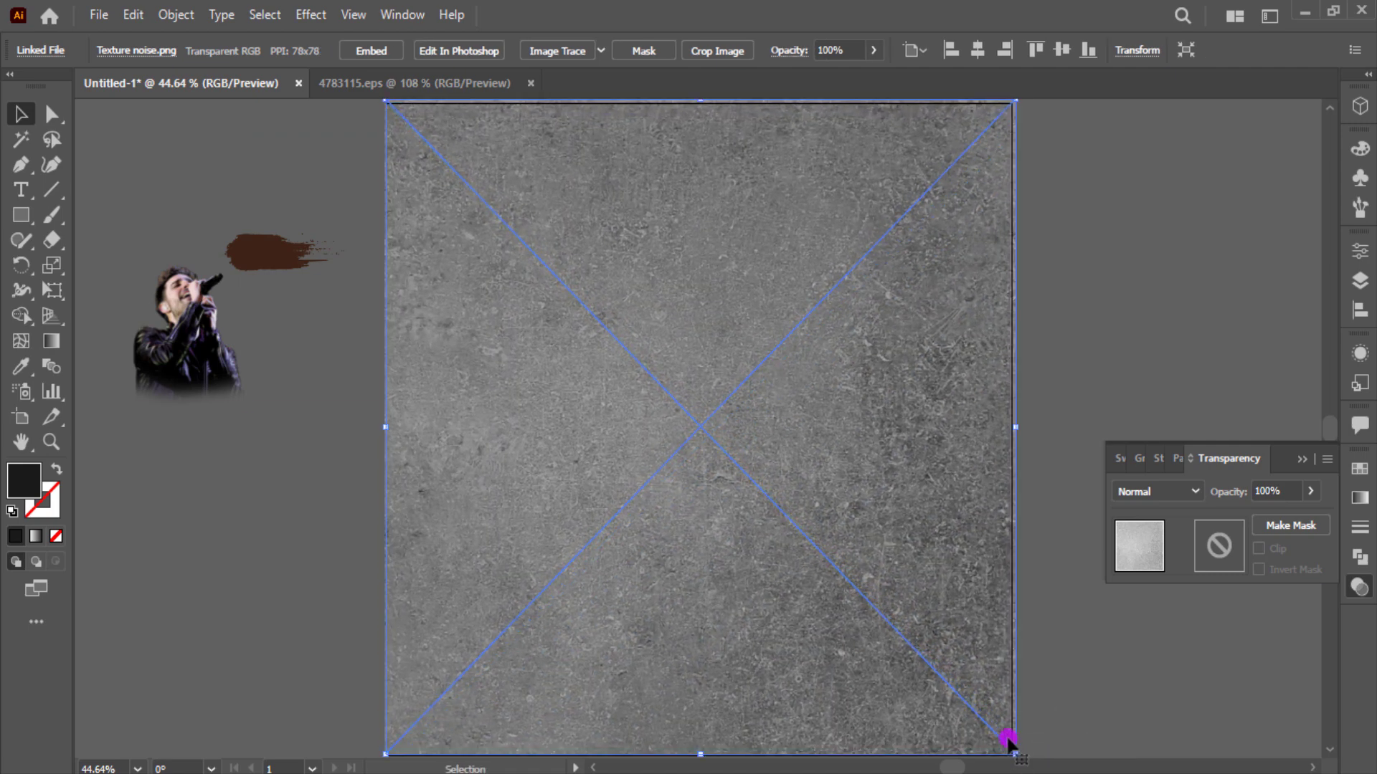
scroll(768, 267, up, 1)
drag(699, 123, 699, 127)
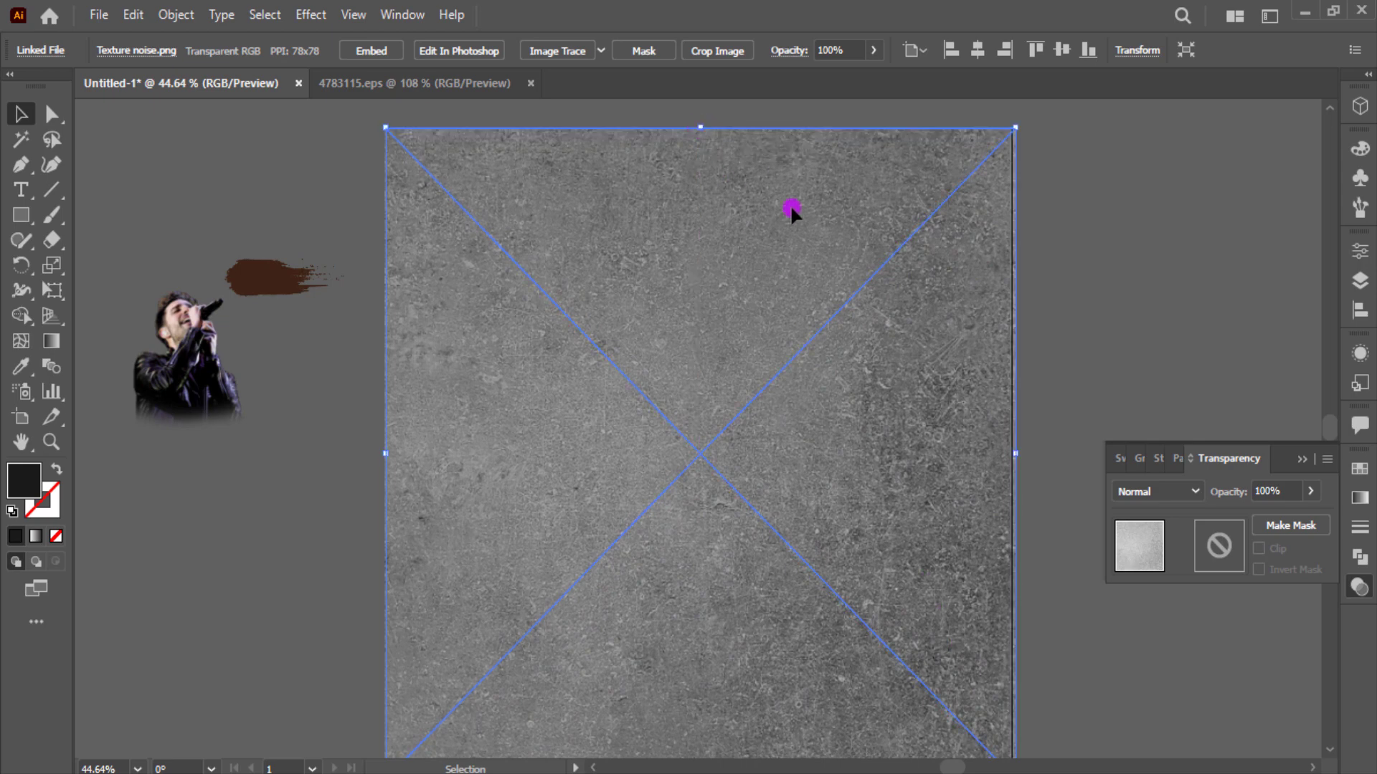
- Set the noise texture's blending mode to Overlay
click(1125, 492)
click(1156, 273)
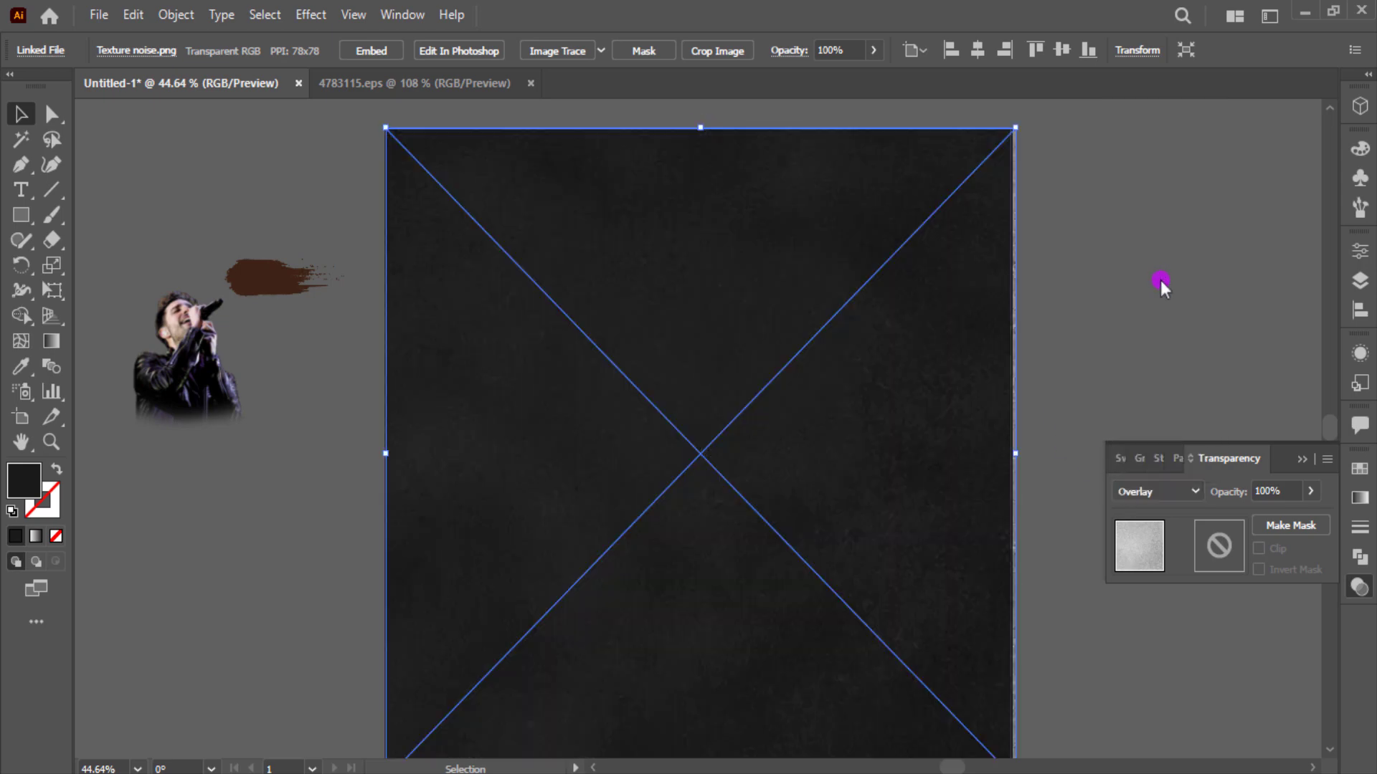
click(1301, 466)
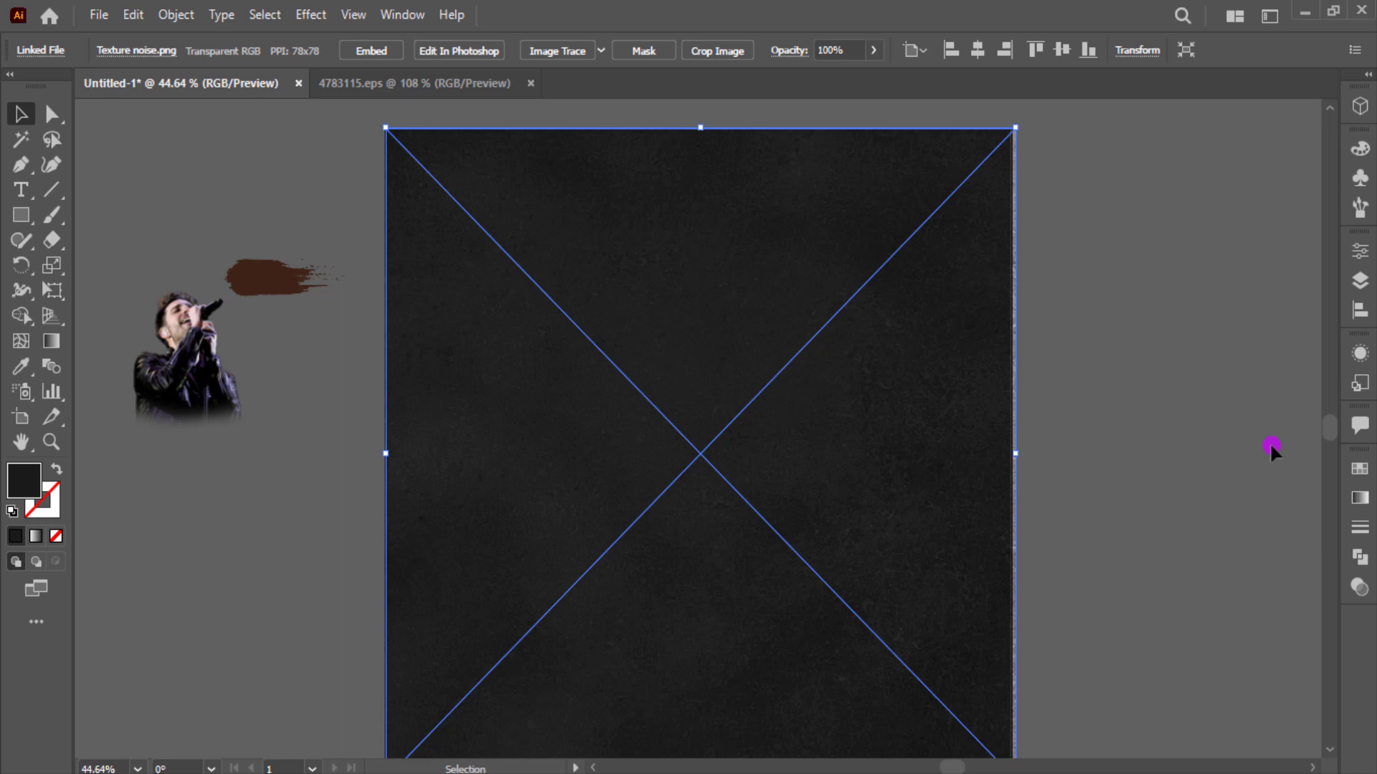
- Narrow the noise texture so its right edge meets the artboard edge, and fit the artboard in the window
click(1206, 401)
click(996, 480)
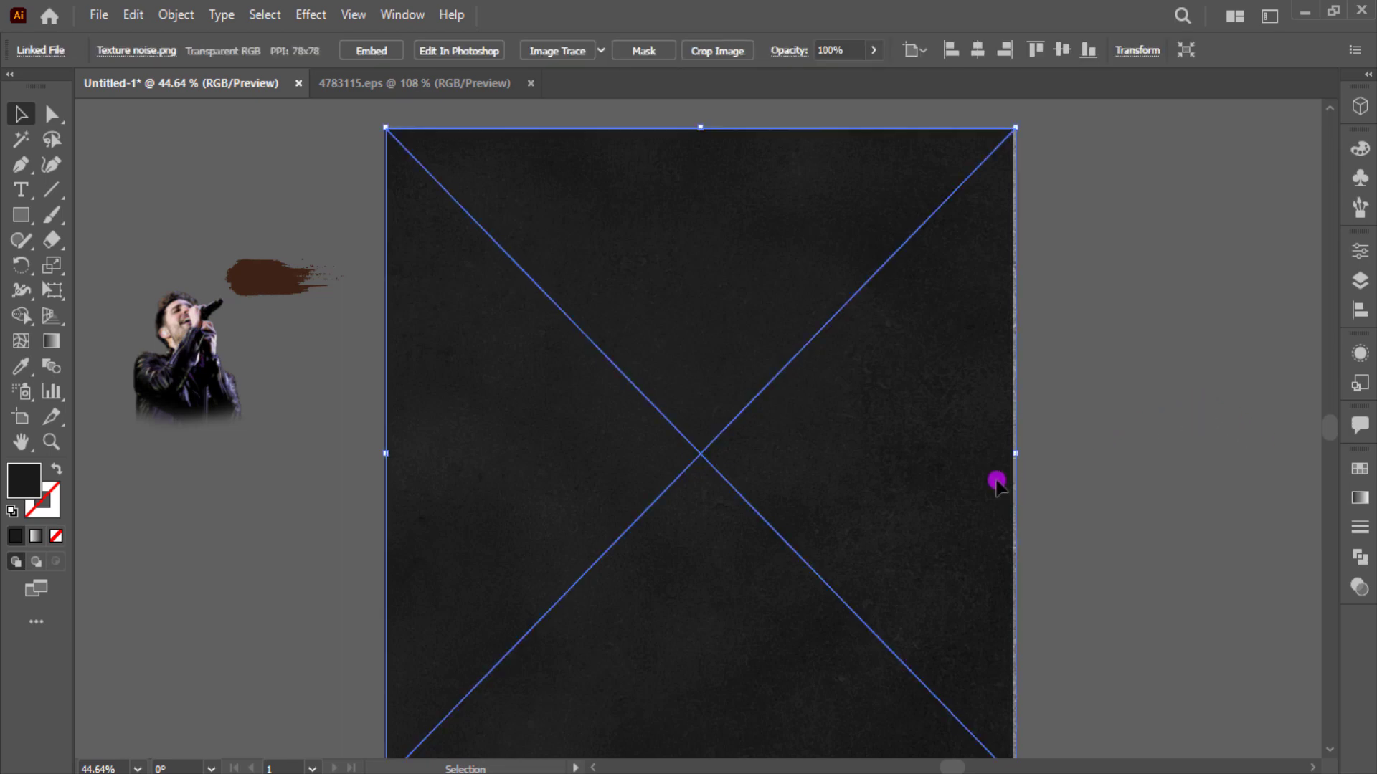
drag(1015, 453, 1009, 452)
click(1029, 443)
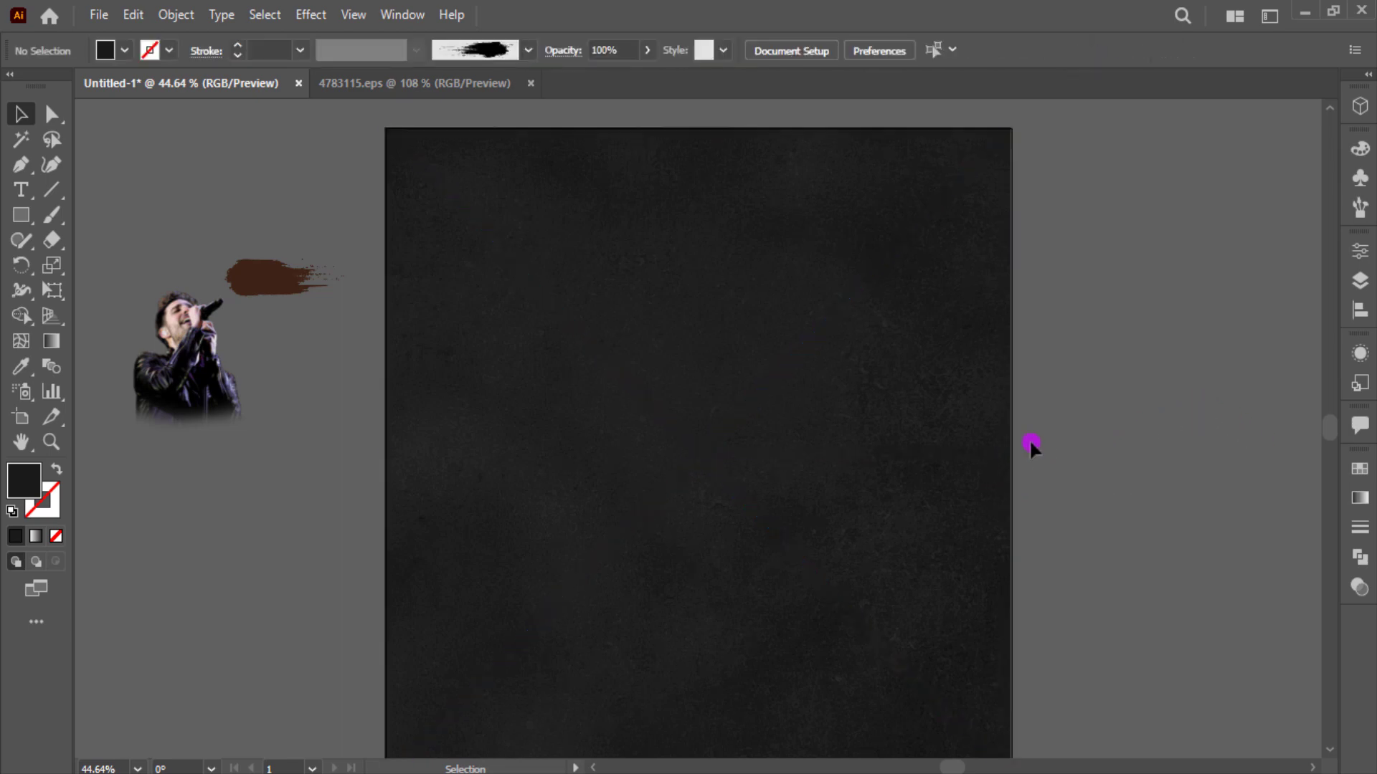
key(ctrl+0)
click(191, 343)
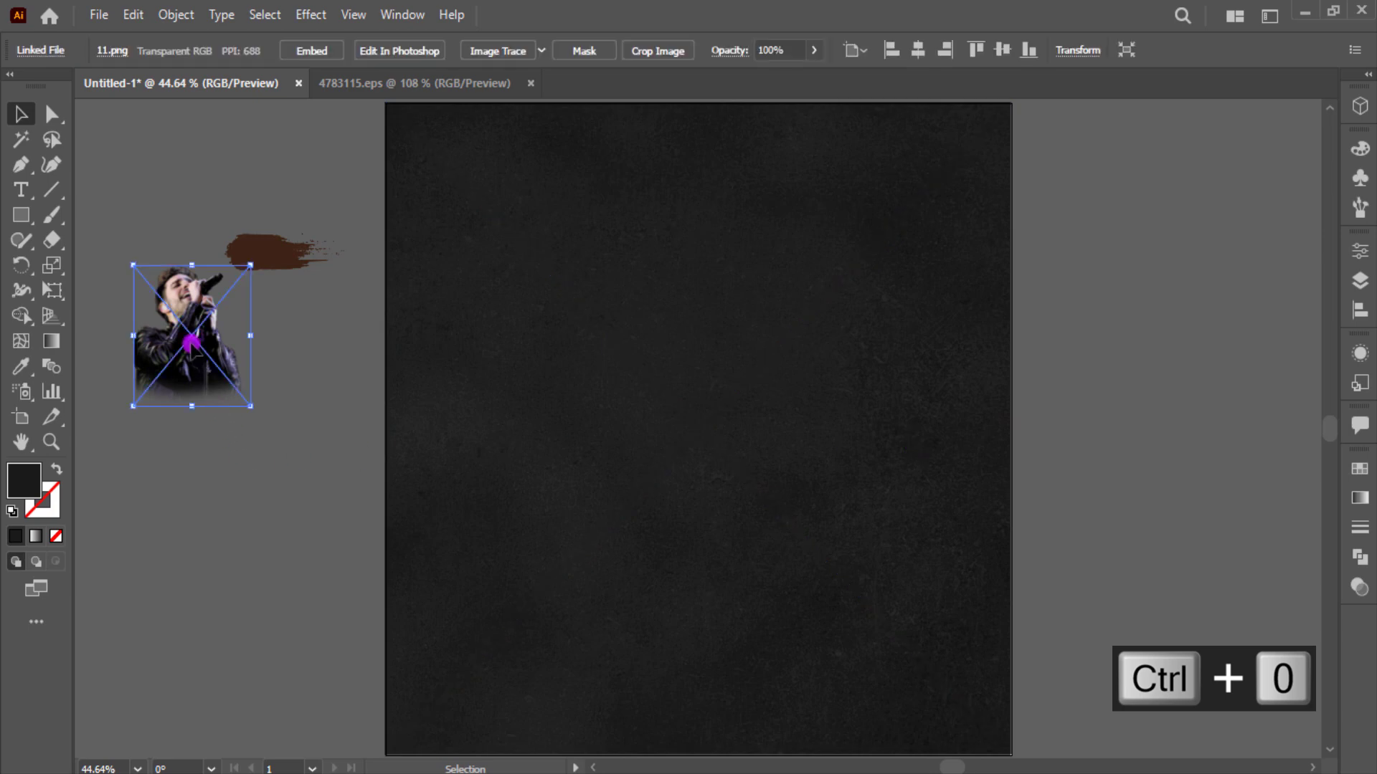
right_click(190, 342)
click(126, 488)
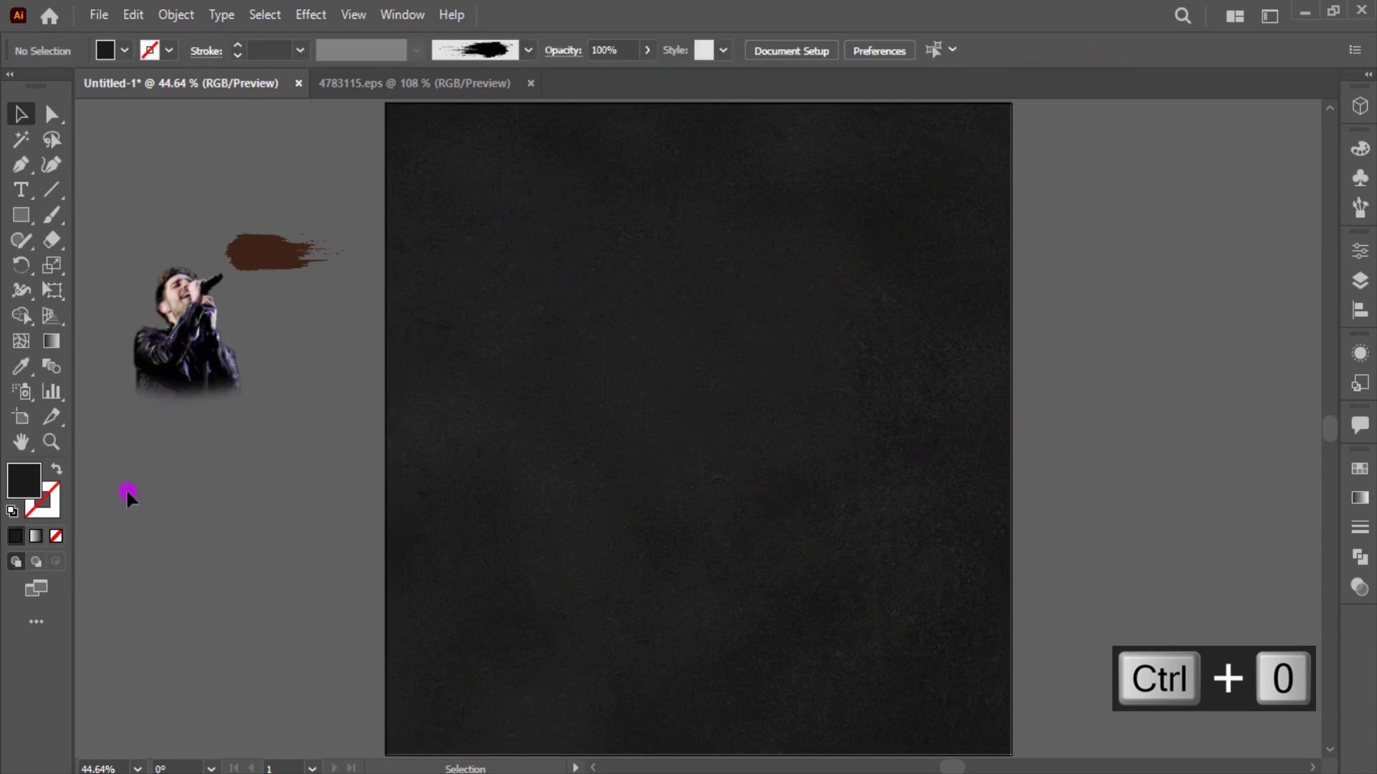
- Add the text MUSIC in Evogria, scale it up to about 184 pt and place it in the artboard's upper part
click(18, 192)
click(1079, 367)
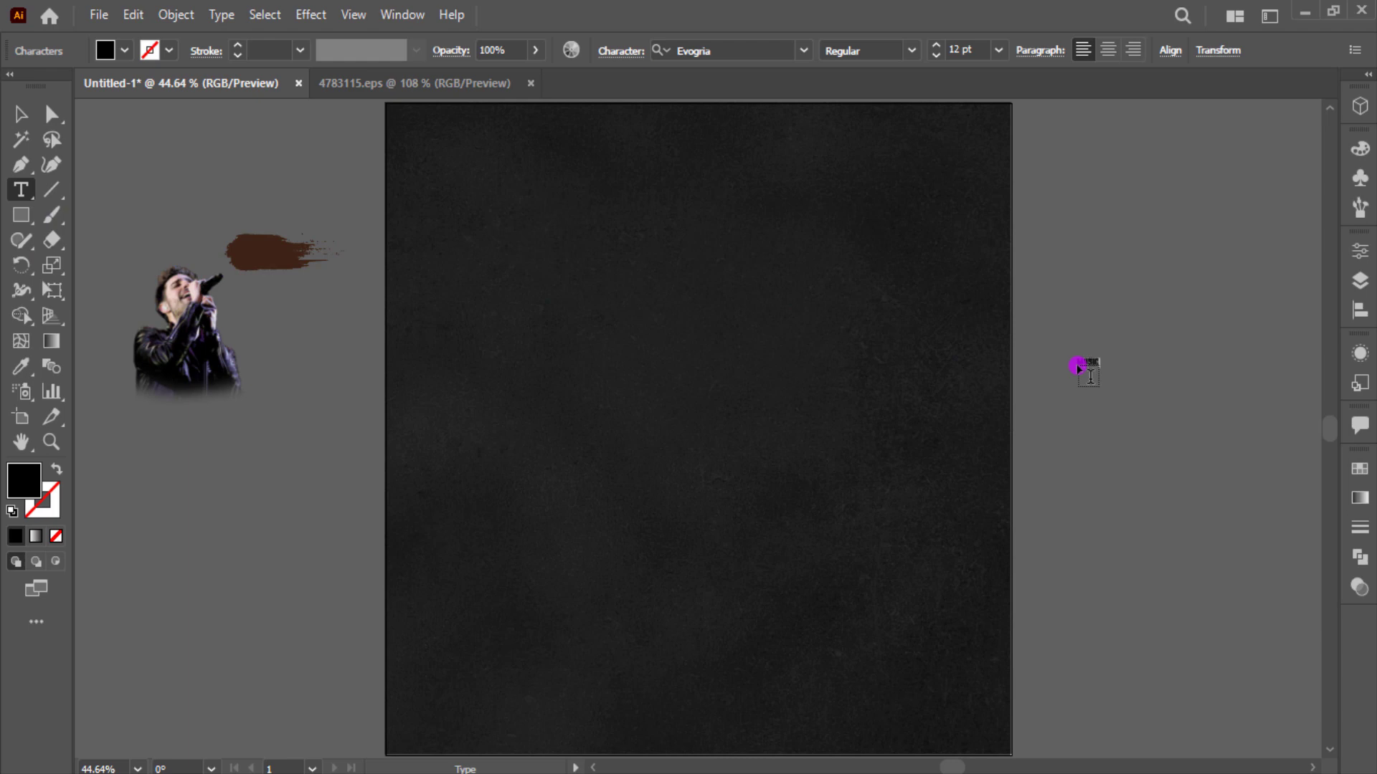
click(28, 113)
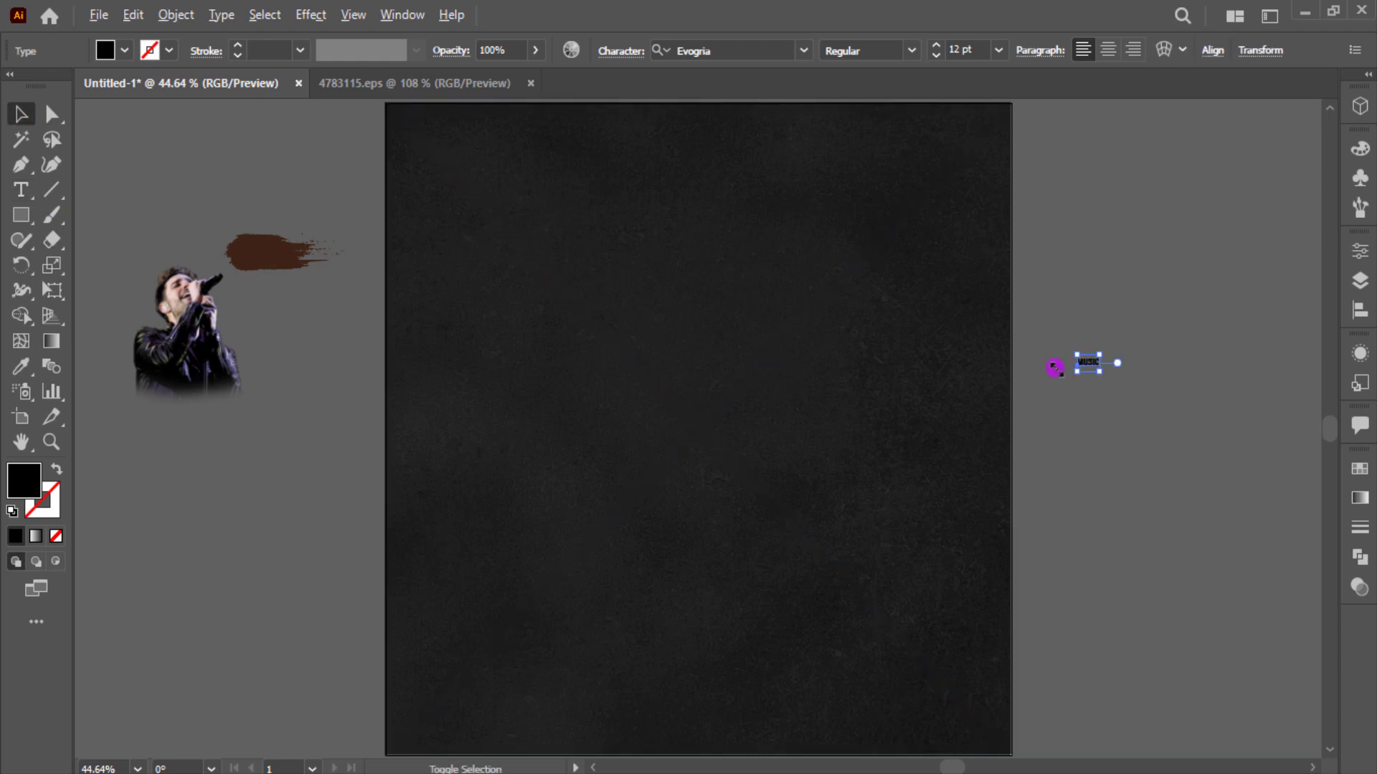
key(ctrl+z)
drag(1099, 371, 1262, 441)
drag(965, 366, 742, 305)
- Fill the MUSIC text with the lightest gray swatch and enlarge it to about 200 pt
click(138, 62)
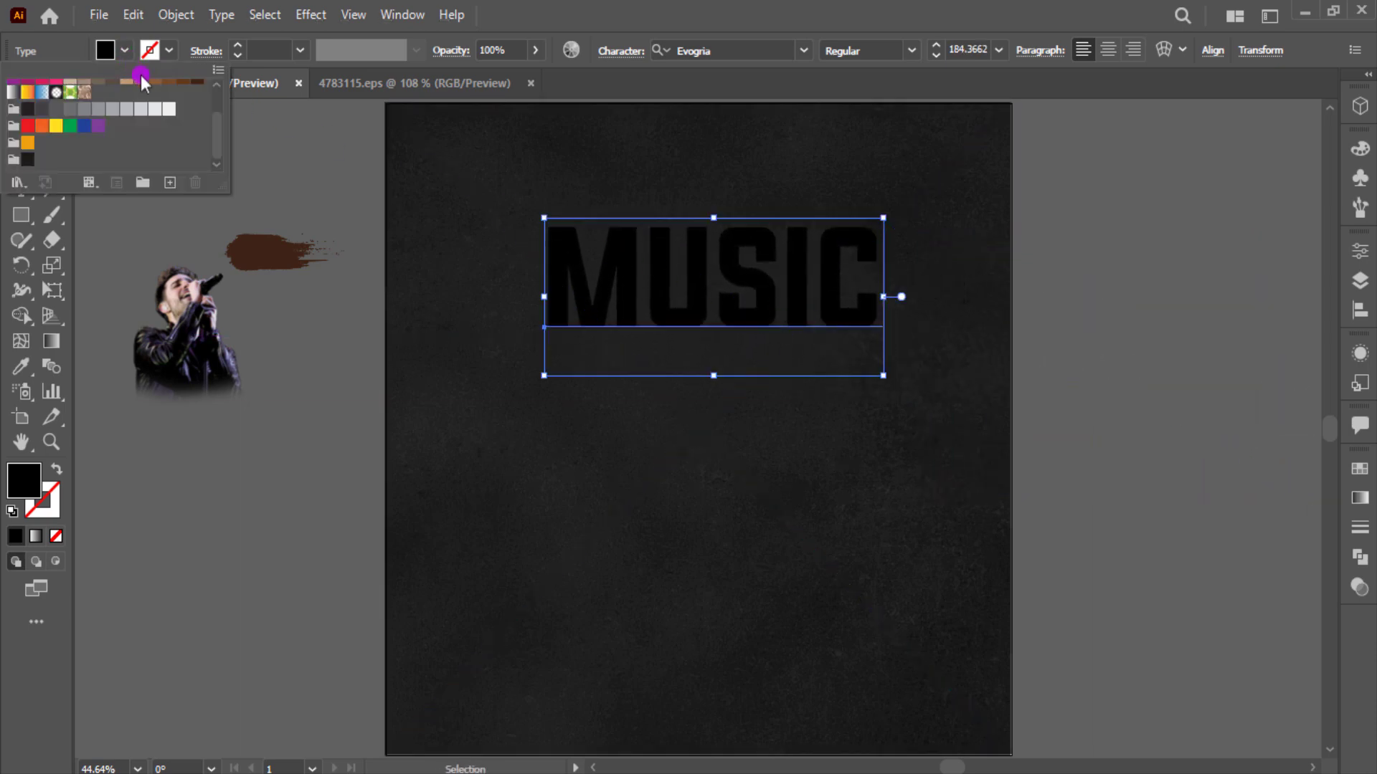
click(169, 110)
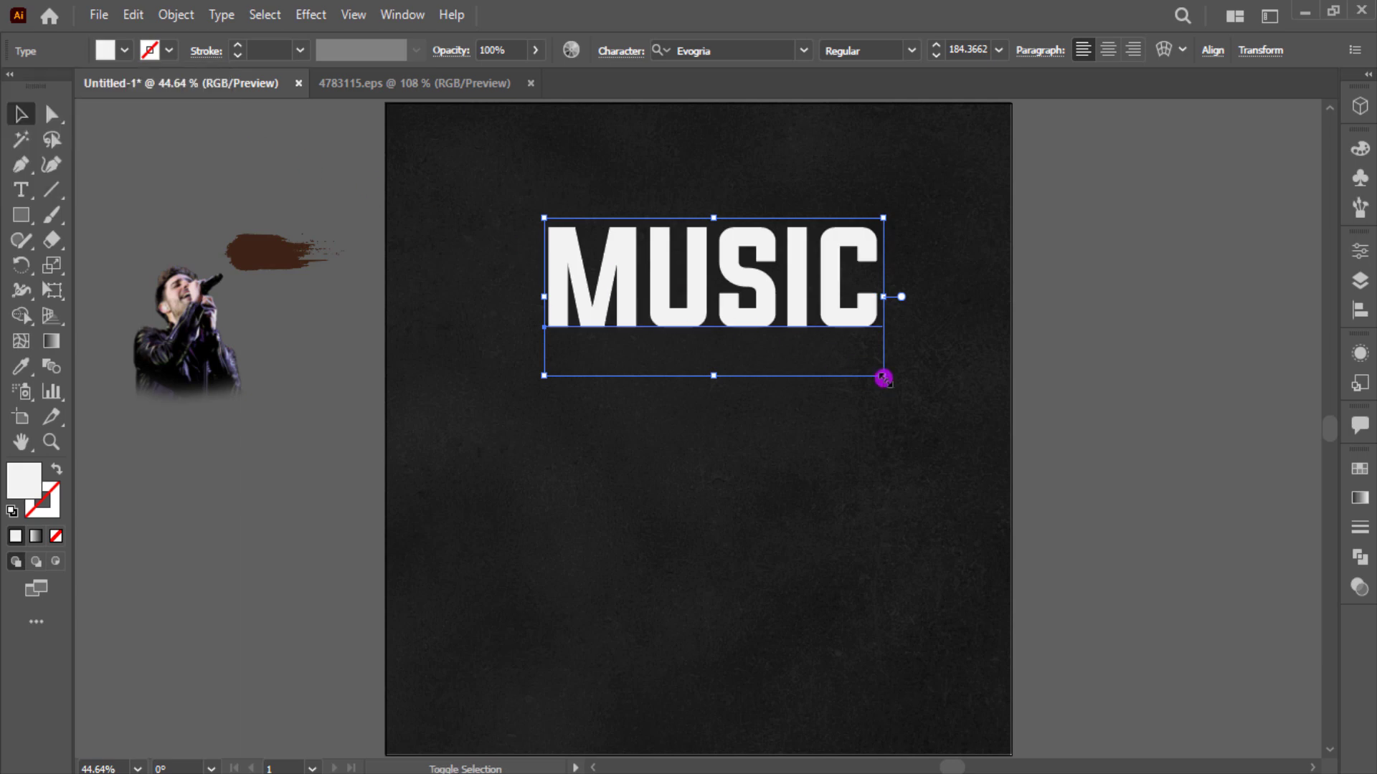
drag(882, 375, 892, 381)
click(1073, 341)
- Duplicate the MUSIC text directly below itself and change the copy's wording to FESTIVAL
drag(679, 323, 667, 455)
double_click(679, 429)
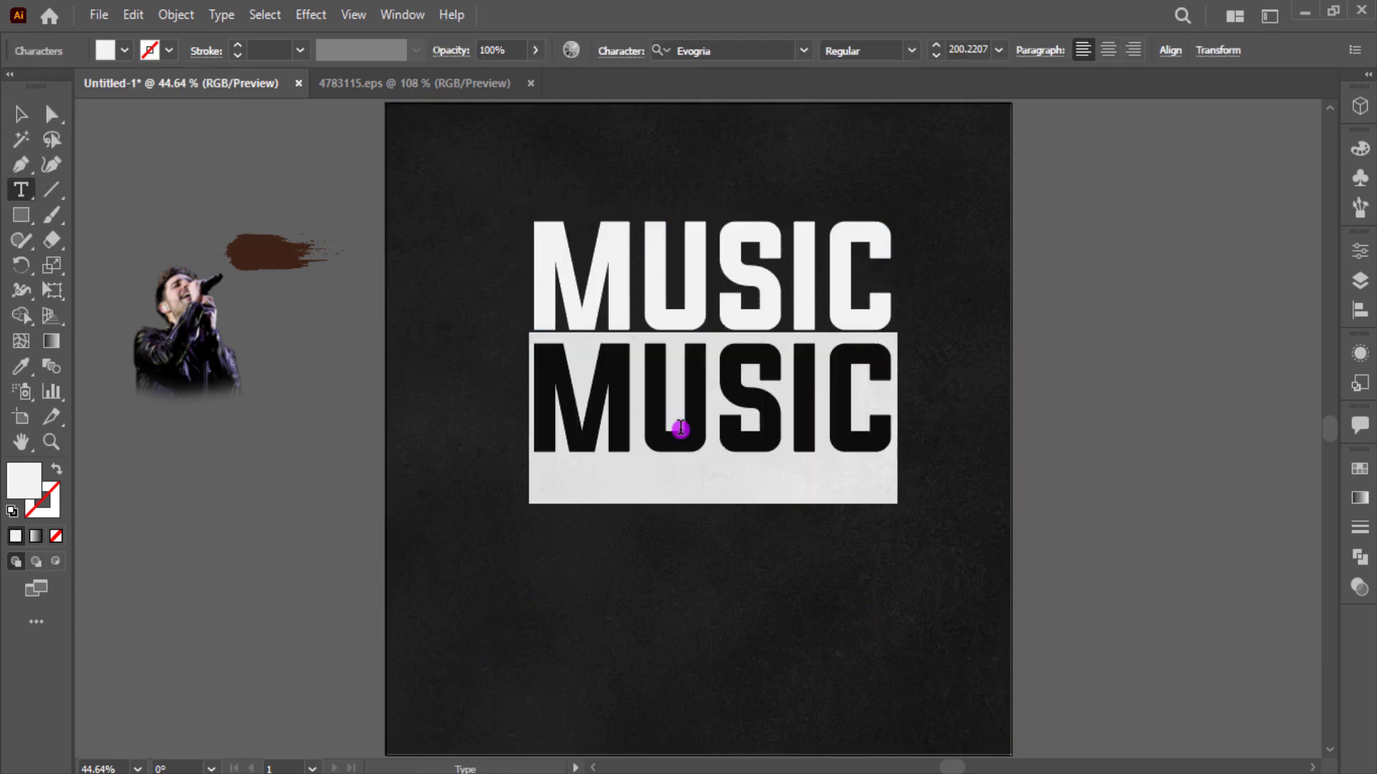
text(FESTIVAL)
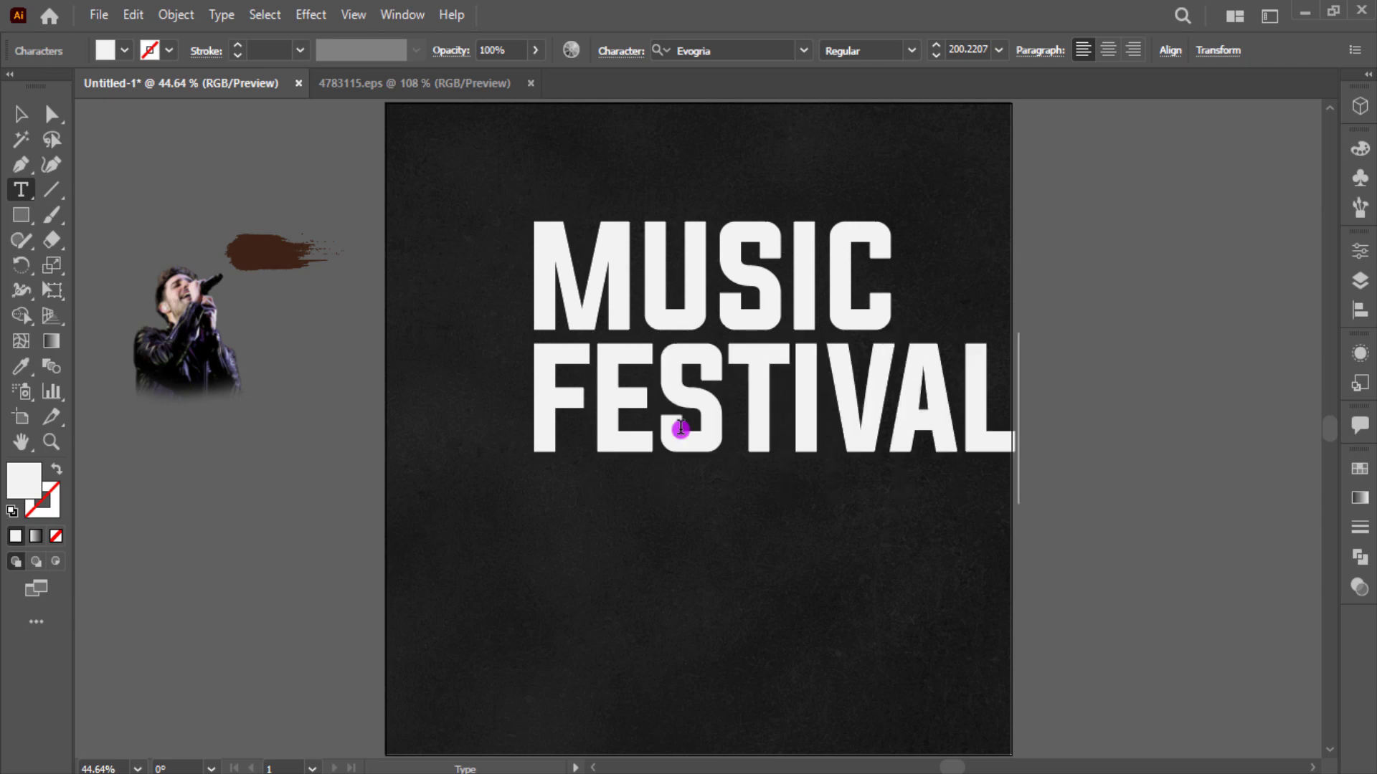
click(21, 114)
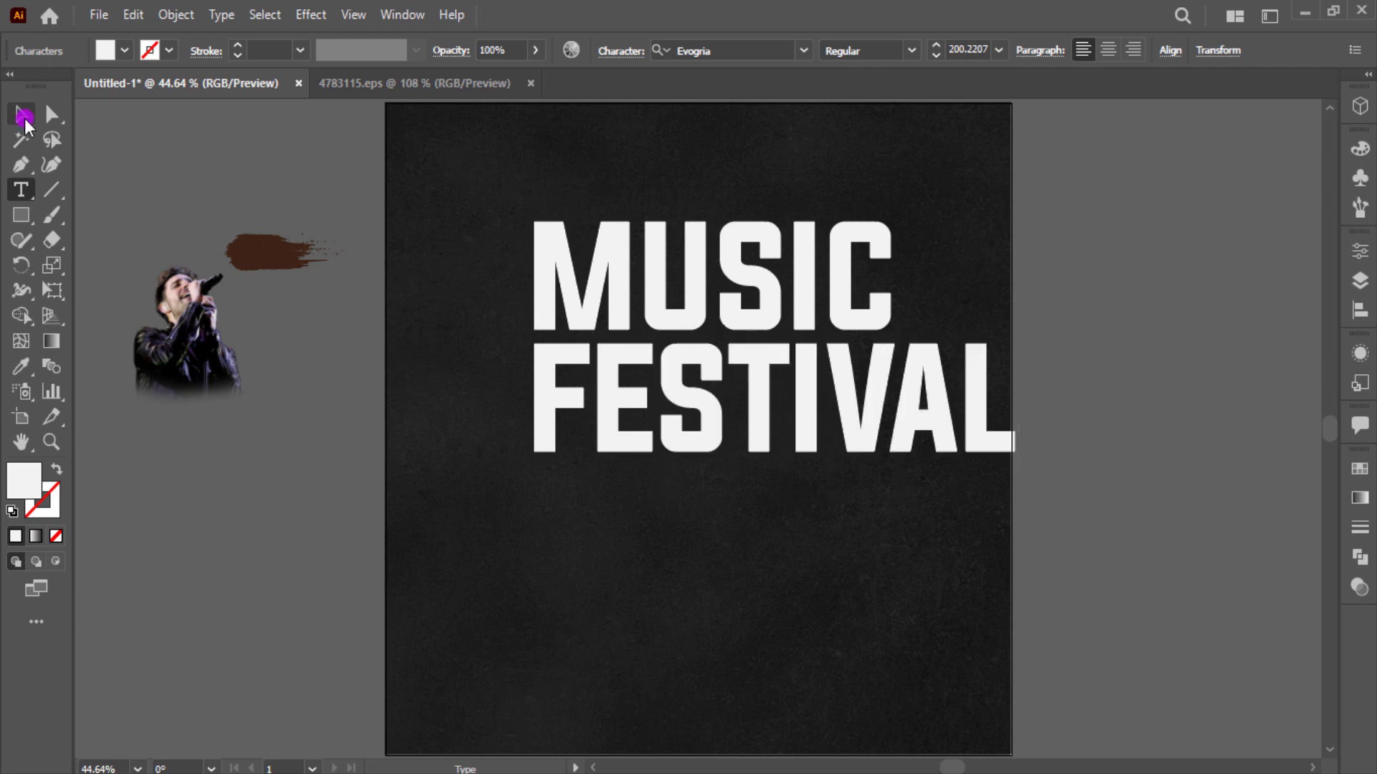
- Select both text lines and align them to each other by their horizontal centers
shift+click(818, 299)
click(1176, 52)
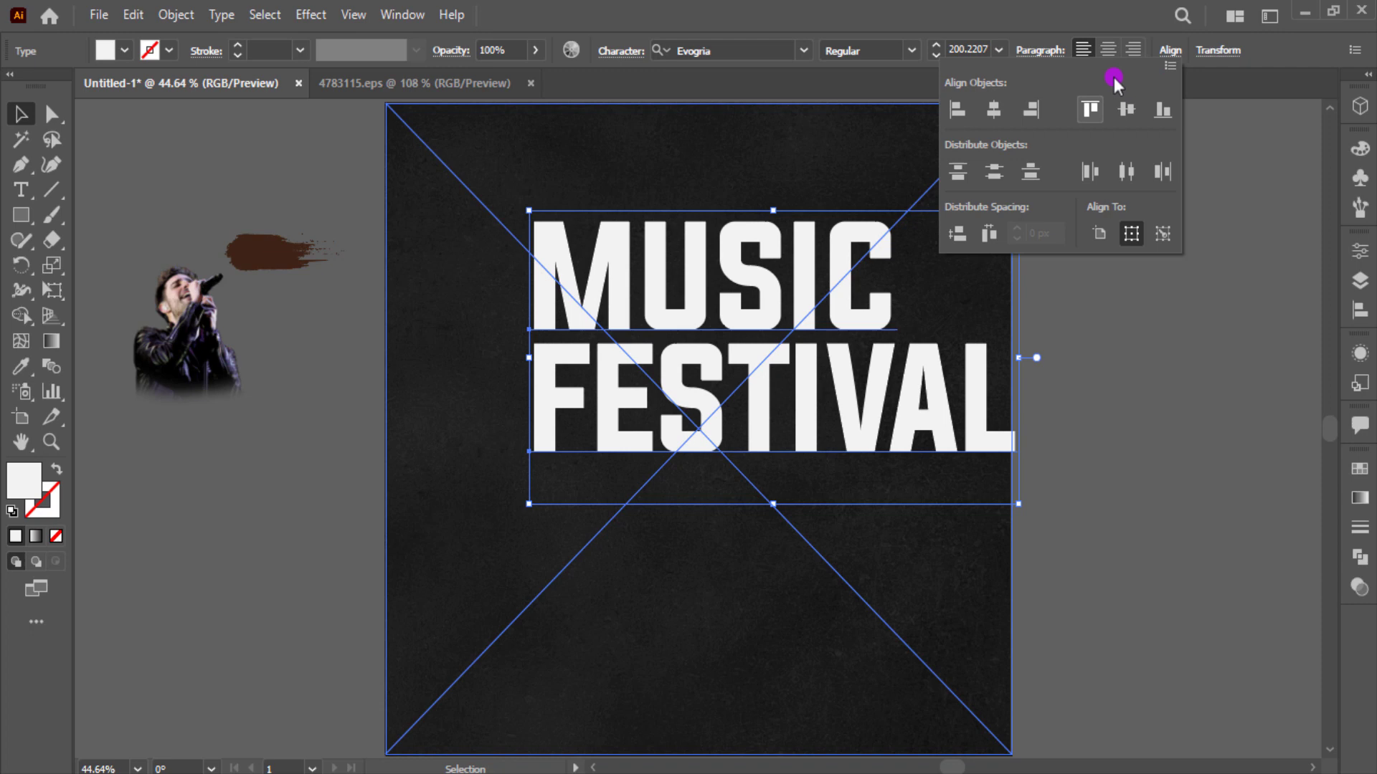
click(997, 116)
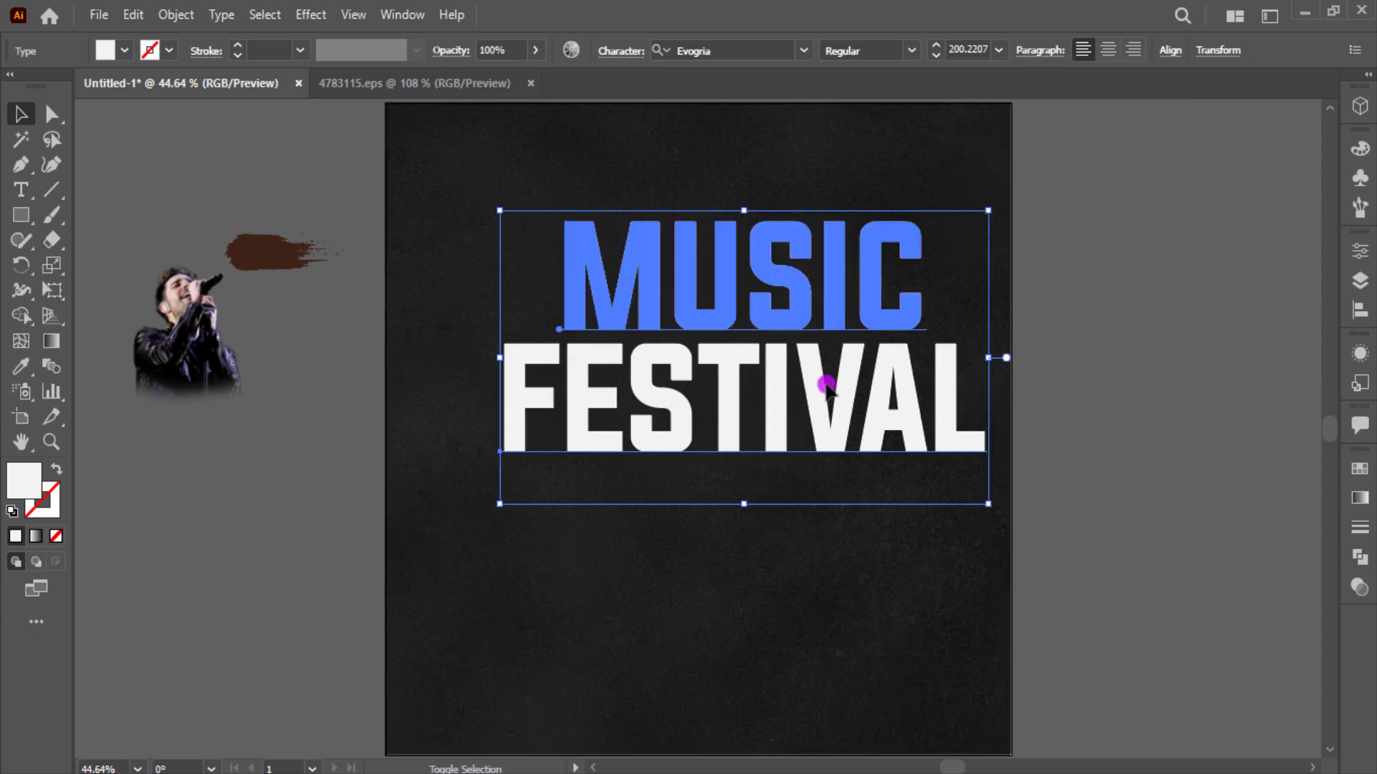
- Move the two text lines higher on the artboard, shrink them to about 180 pt and tilt them slightly counterclockwise
drag(832, 400, 806, 364)
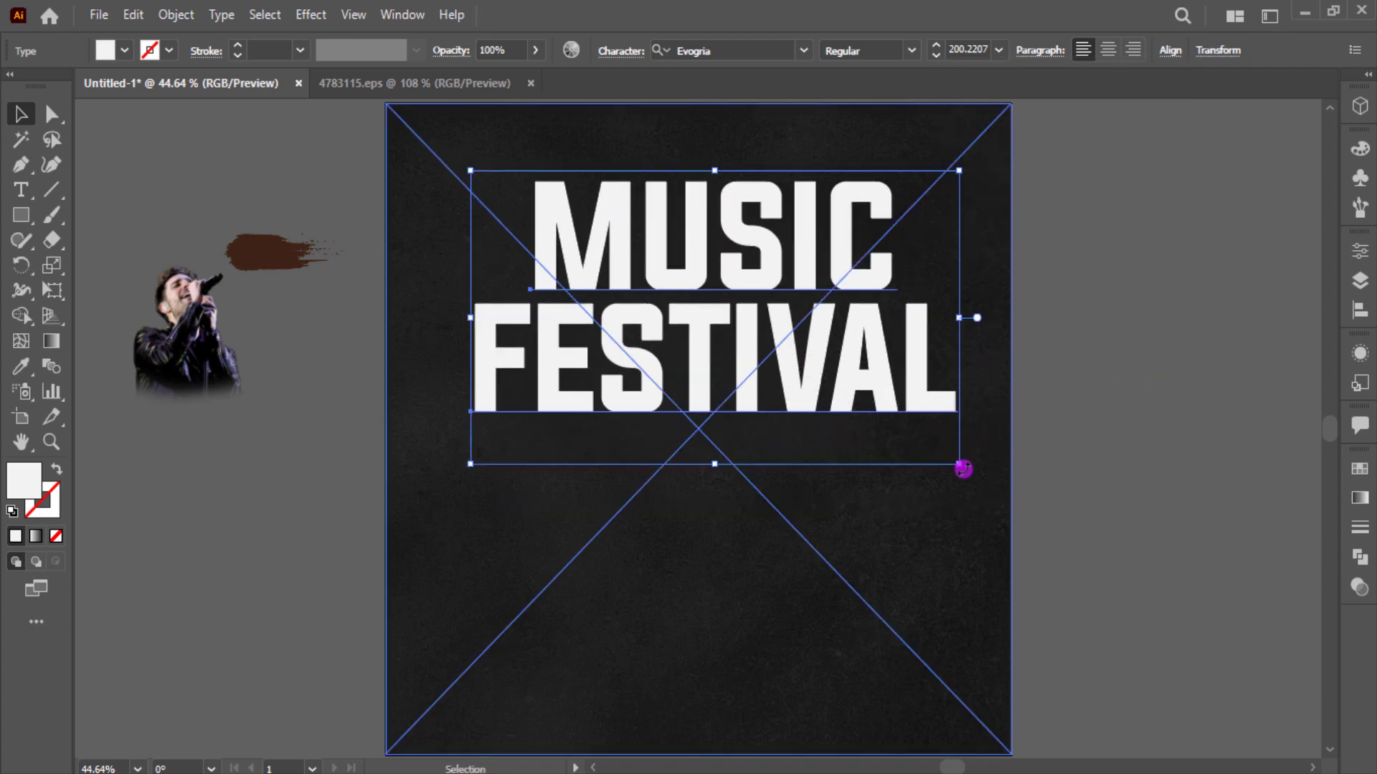
drag(961, 467, 848, 365)
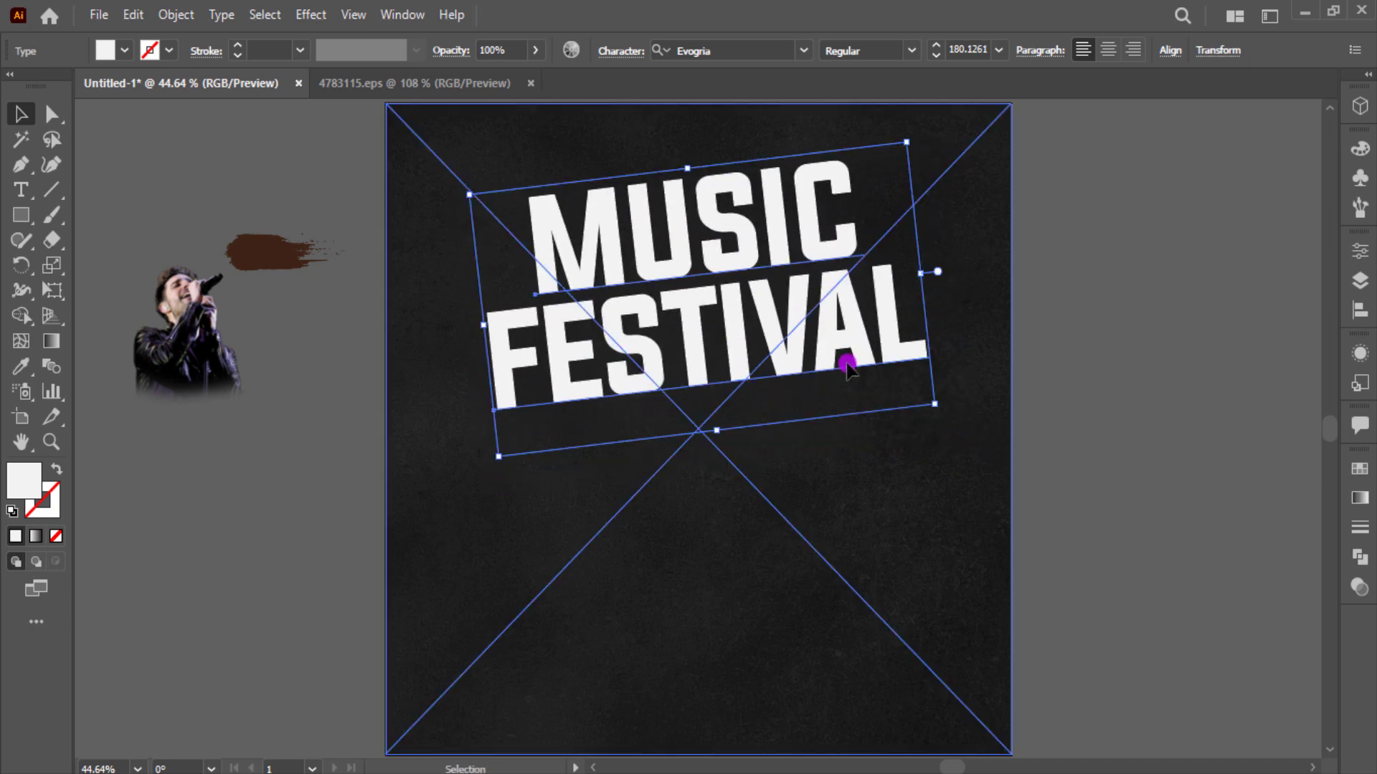
- Set the blending mode of the MUSIC and FESTIVAL text to Soft Light
click(1359, 592)
click(1183, 492)
click(1171, 275)
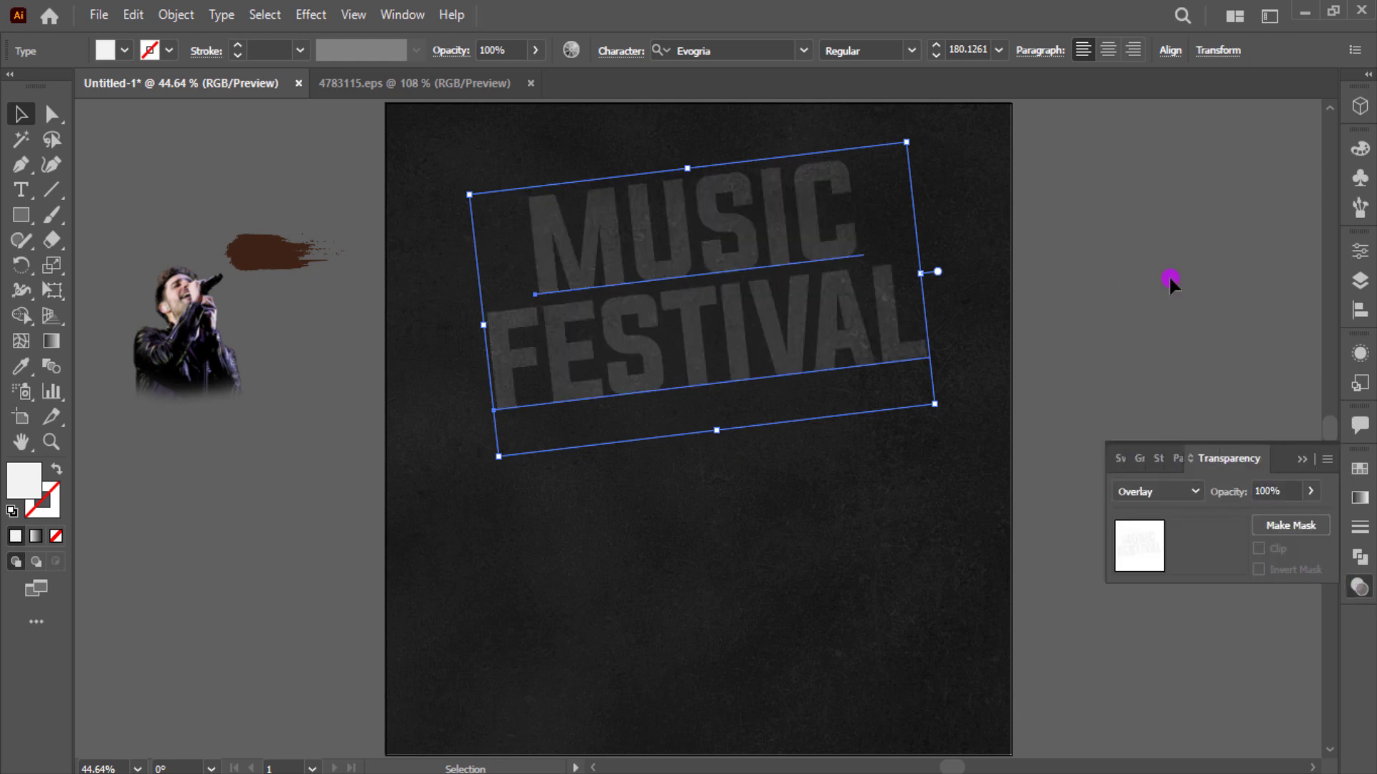
click(1181, 502)
click(1181, 304)
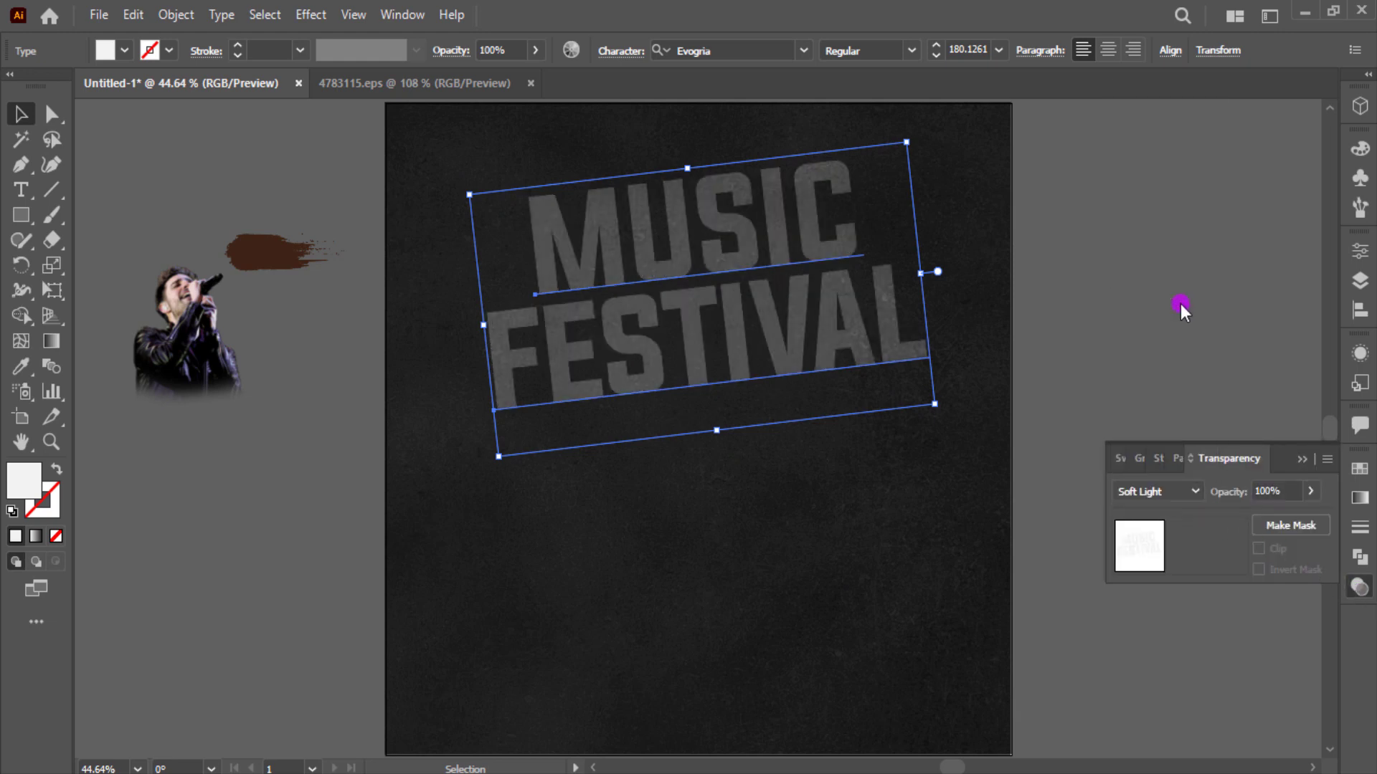
click(1302, 459)
- Enlarge the MUSIC FESTIVAL text to about 191 pt and reduce its tilt slightly
mouse_move(934, 404)
mouse_down()
mouse_move(959, 415)
mouse_move(947, 426)
mouse_up()
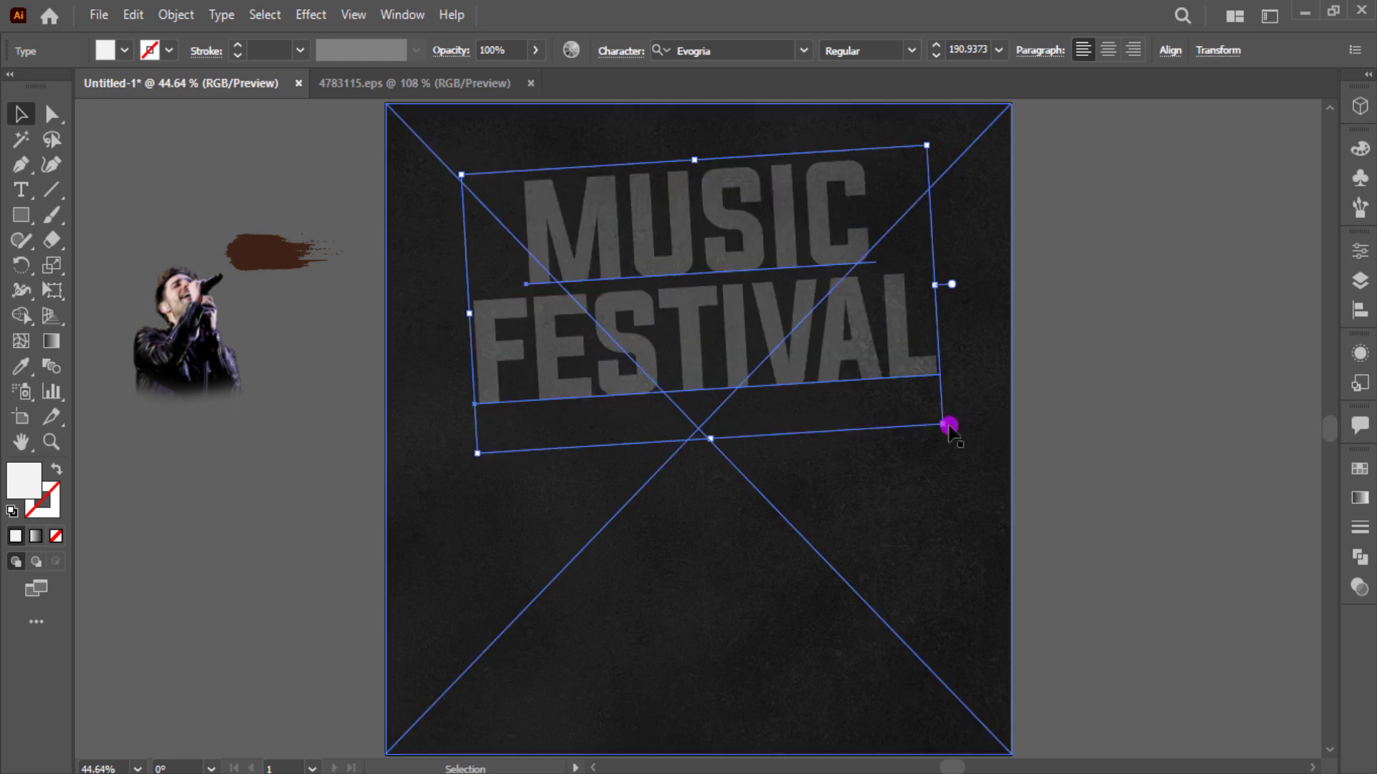
click(1183, 406)
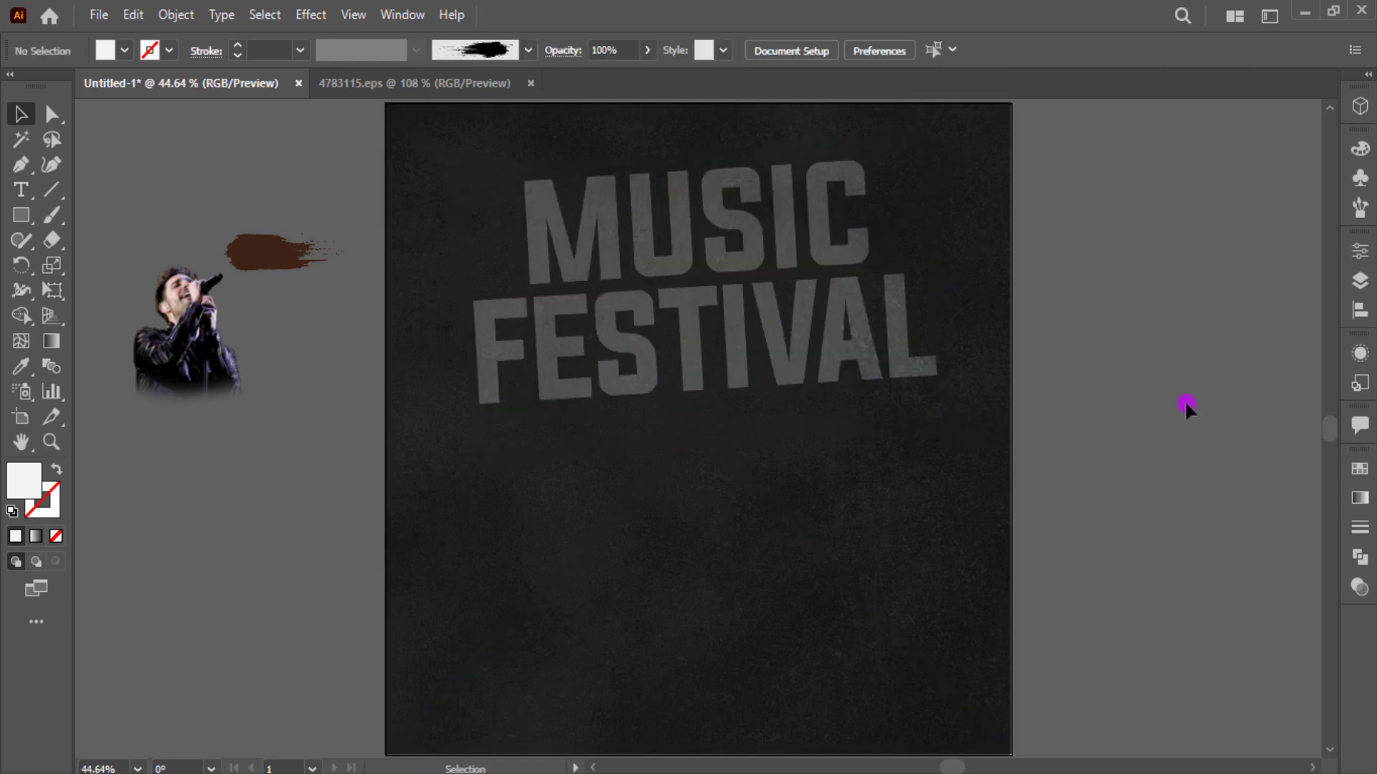
- Bring the singer photo to the front, move it to the middle of the artboard and enlarge it over the text
click(164, 395)
right_click(163, 395)
mouse_move(369, 582)
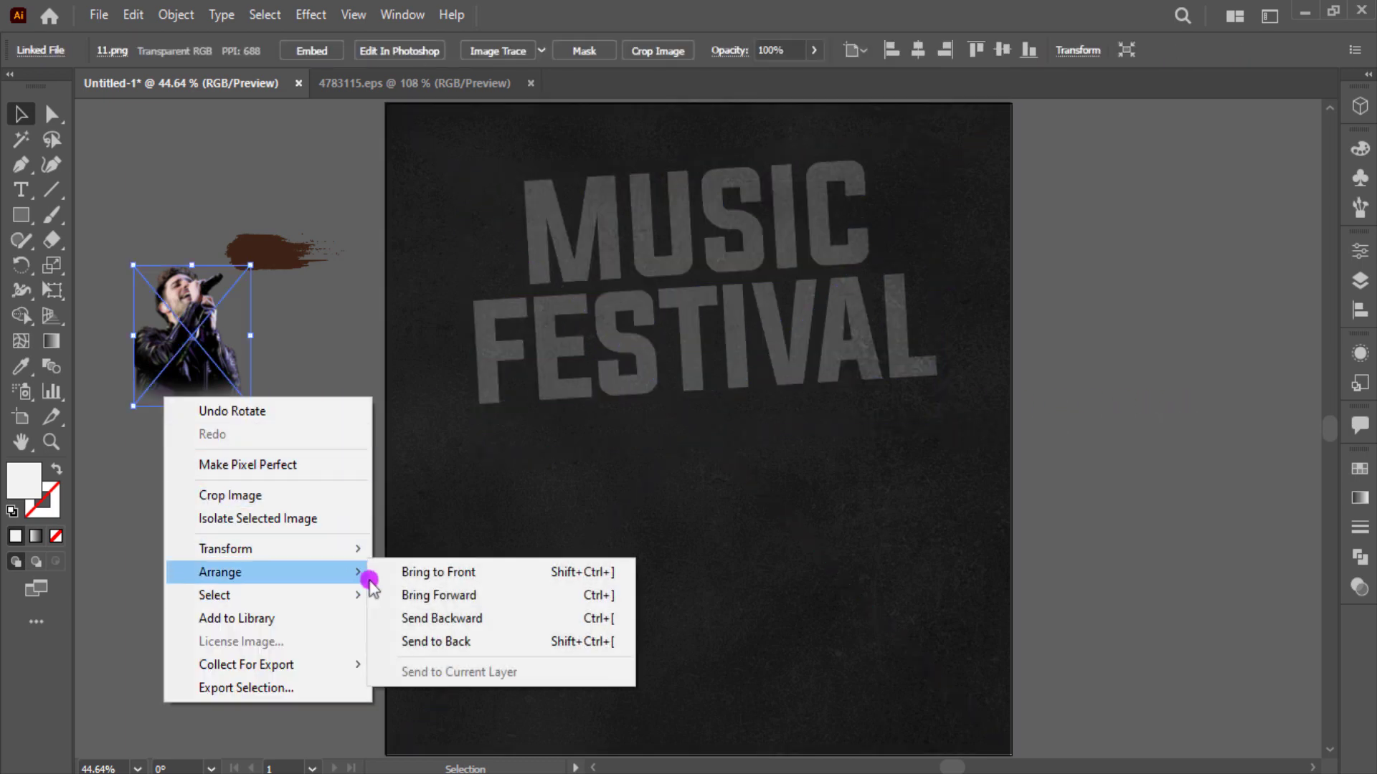
click(438, 572)
drag(195, 365, 715, 433)
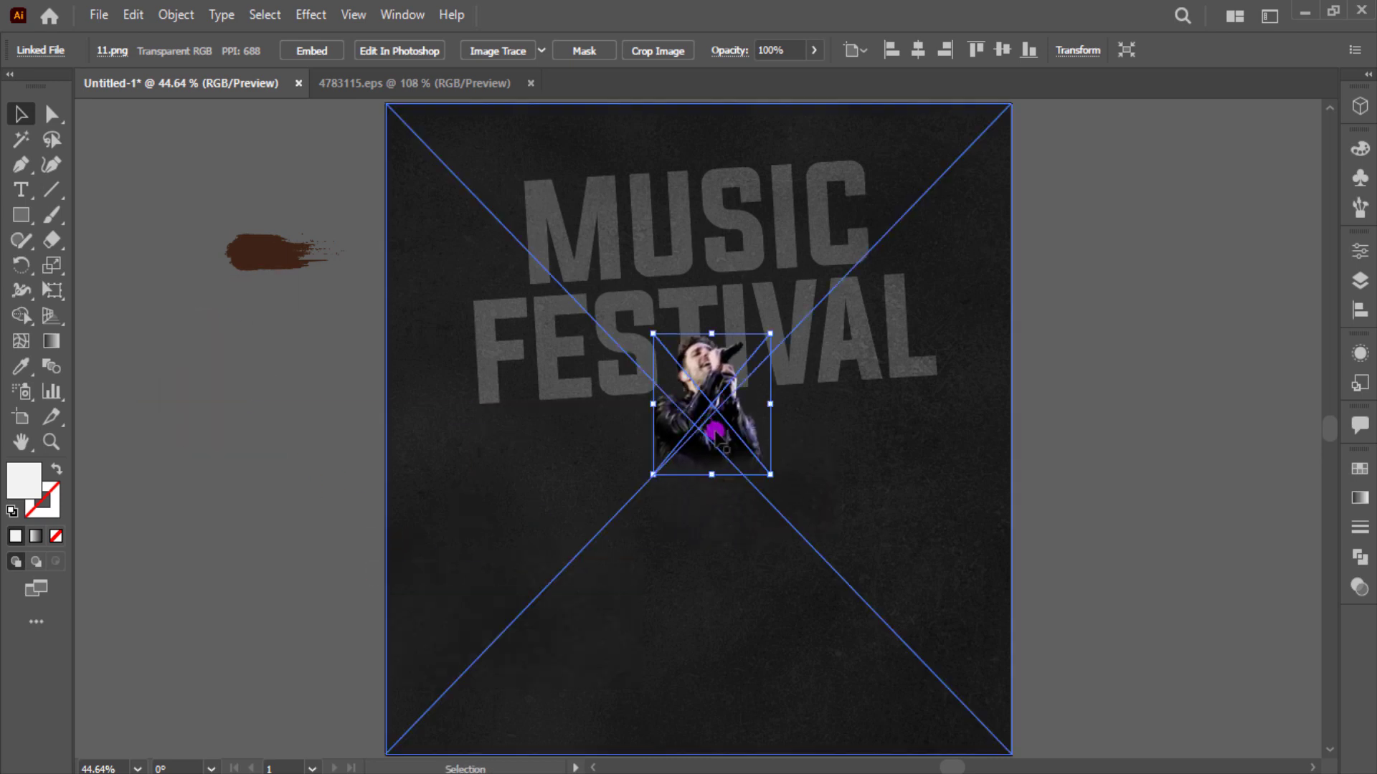
drag(770, 474, 917, 602)
- Lock the artboard's background objects and shift the singer photo slightly to the right
click(1171, 376)
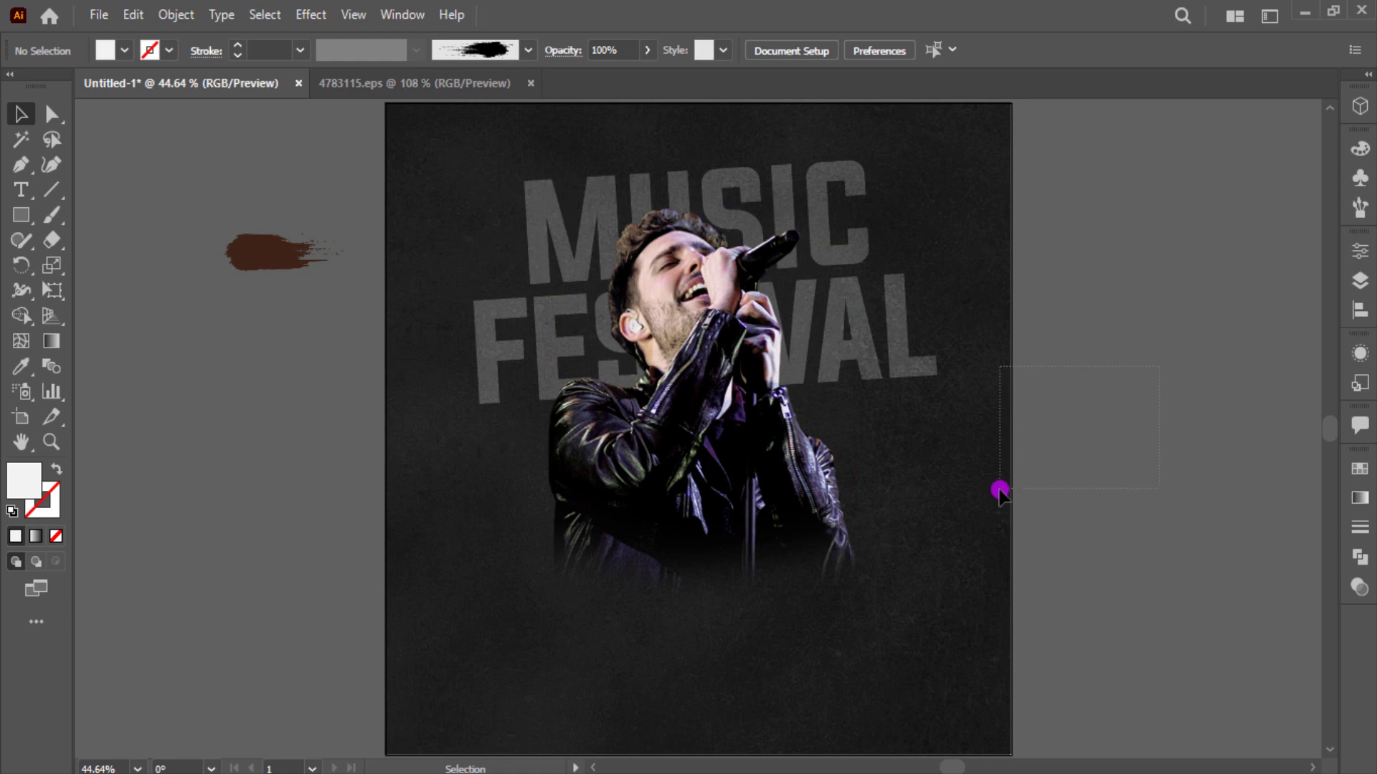
drag(1001, 491, 998, 490)
key(ctrl+2)
drag(765, 468, 780, 472)
click(998, 215)
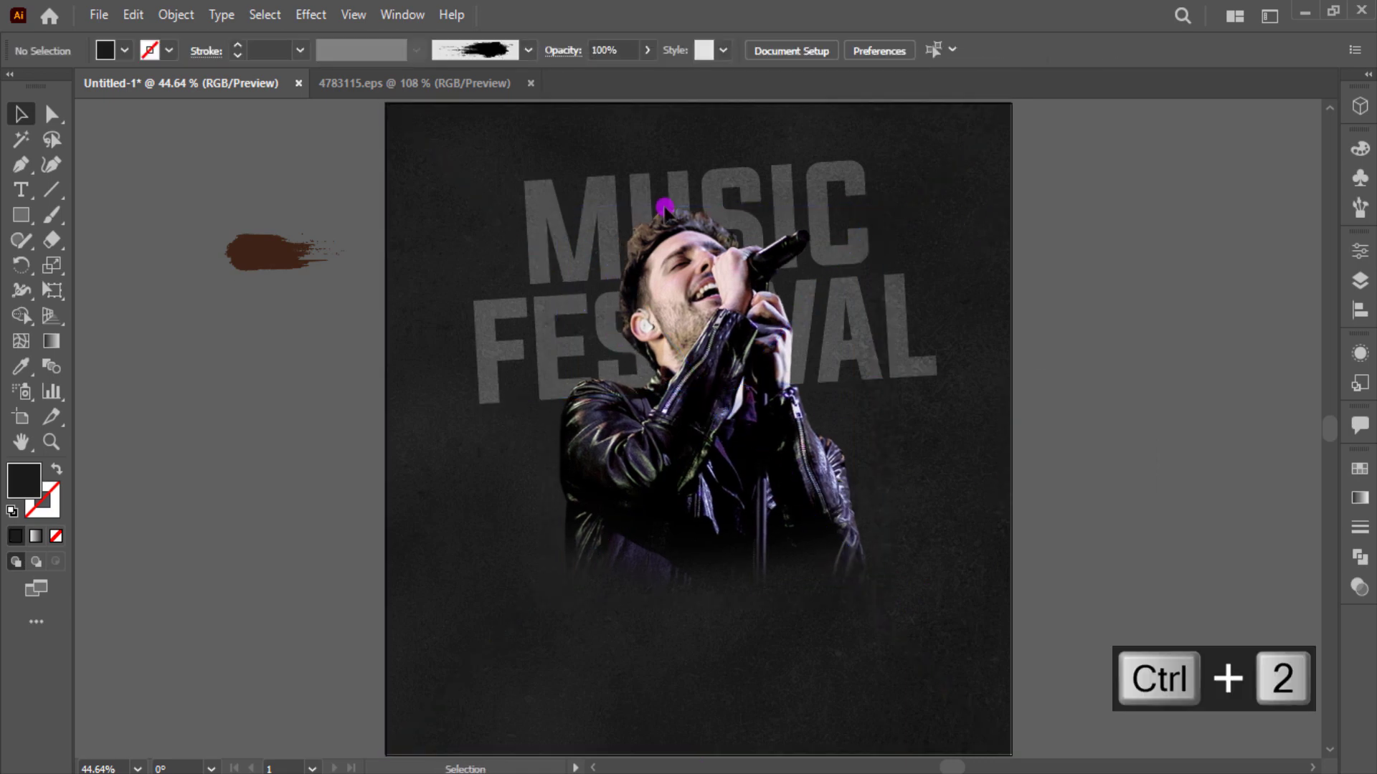
- Paste a copy of the MUSIC and FESTIVAL text in front, then swap its fill and stroke to give a 1 pt outline
drag(517, 309, 542, 324)
click(401, 279)
click(523, 255)
shift+click(476, 327)
key(ctrl+f)
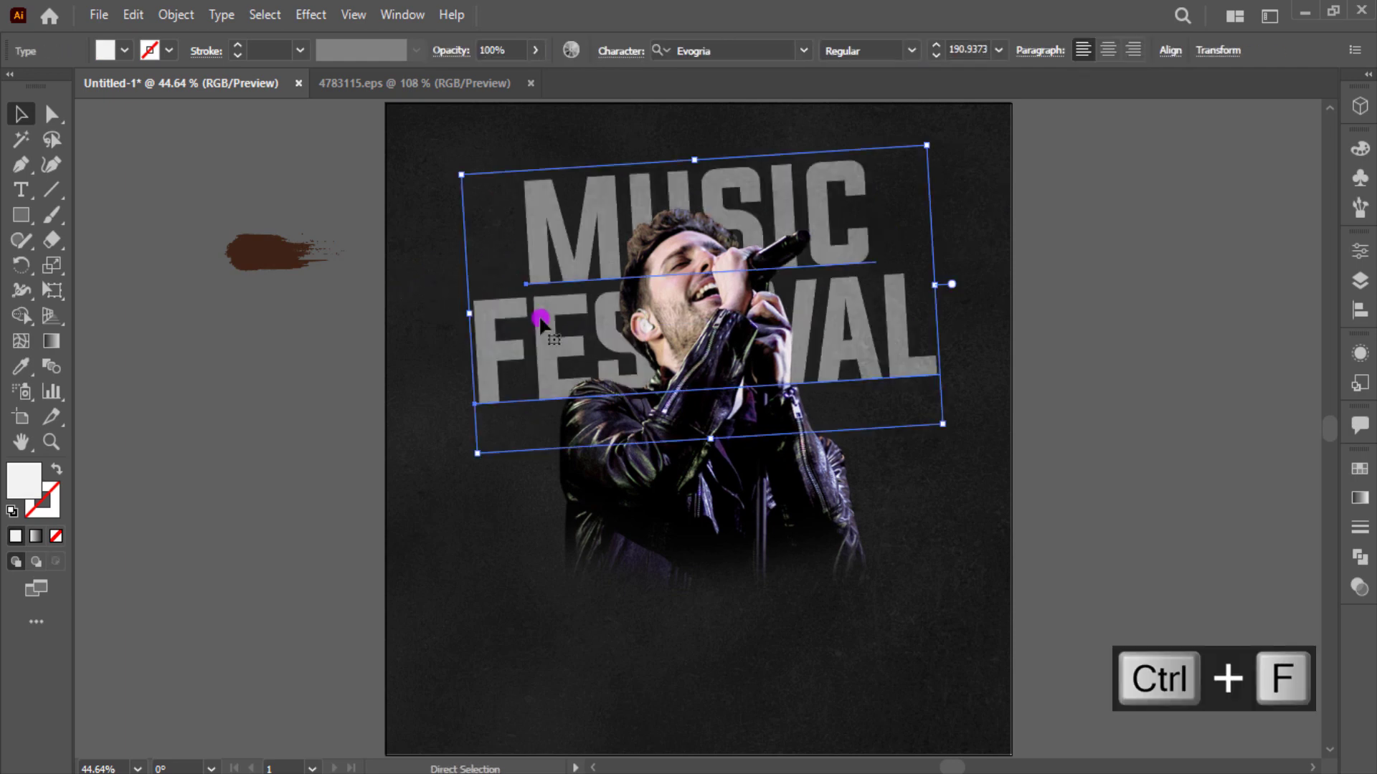
click(123, 52)
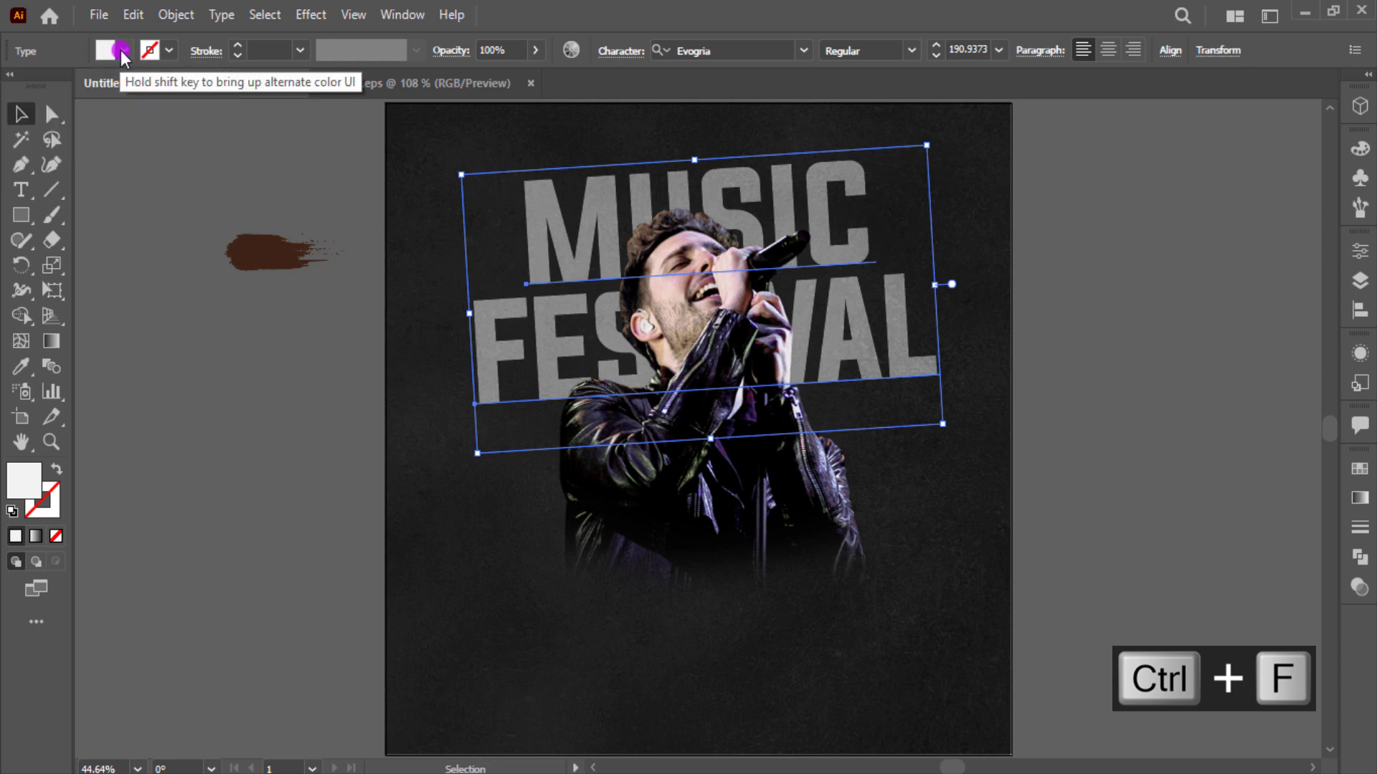
click(54, 472)
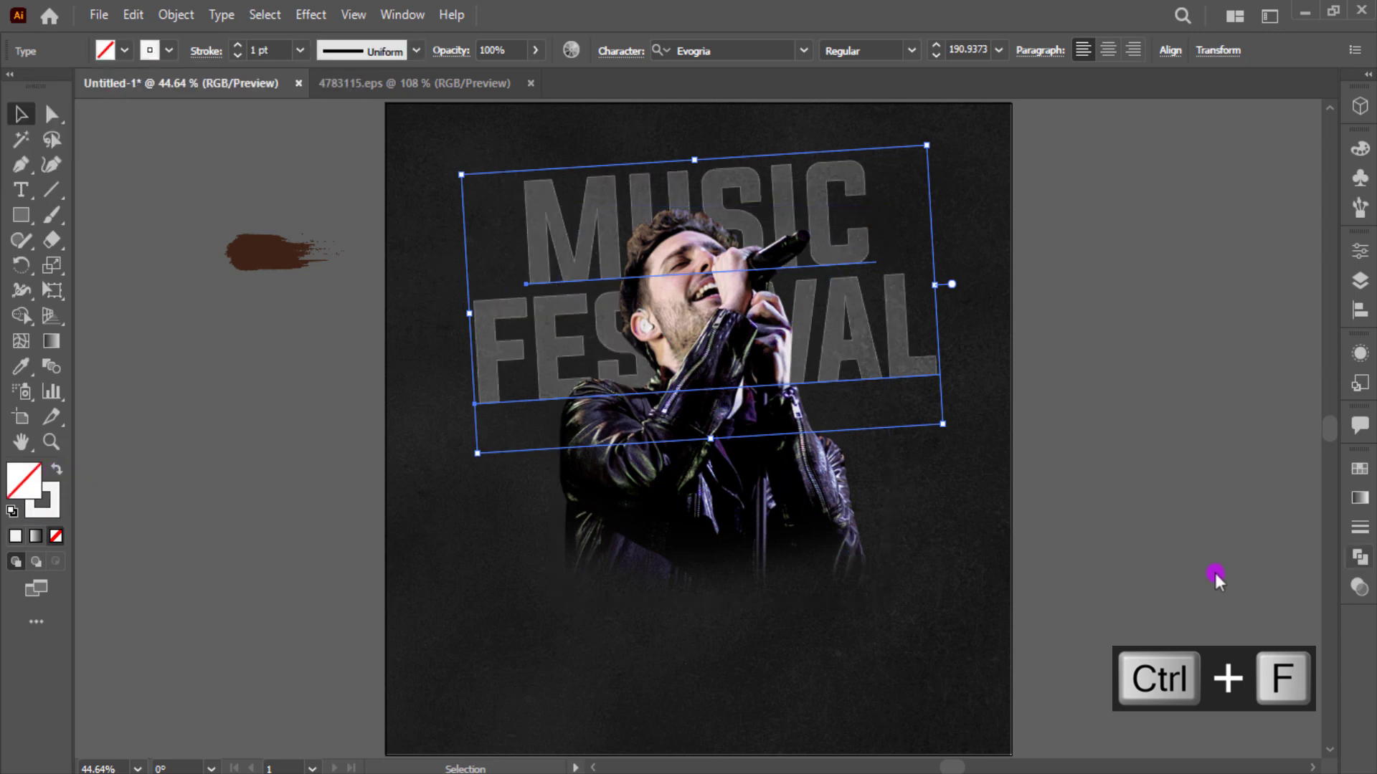
- Set the outlined text copy's blending mode to Normal and its opacity to 47%
click(1357, 587)
click(1140, 491)
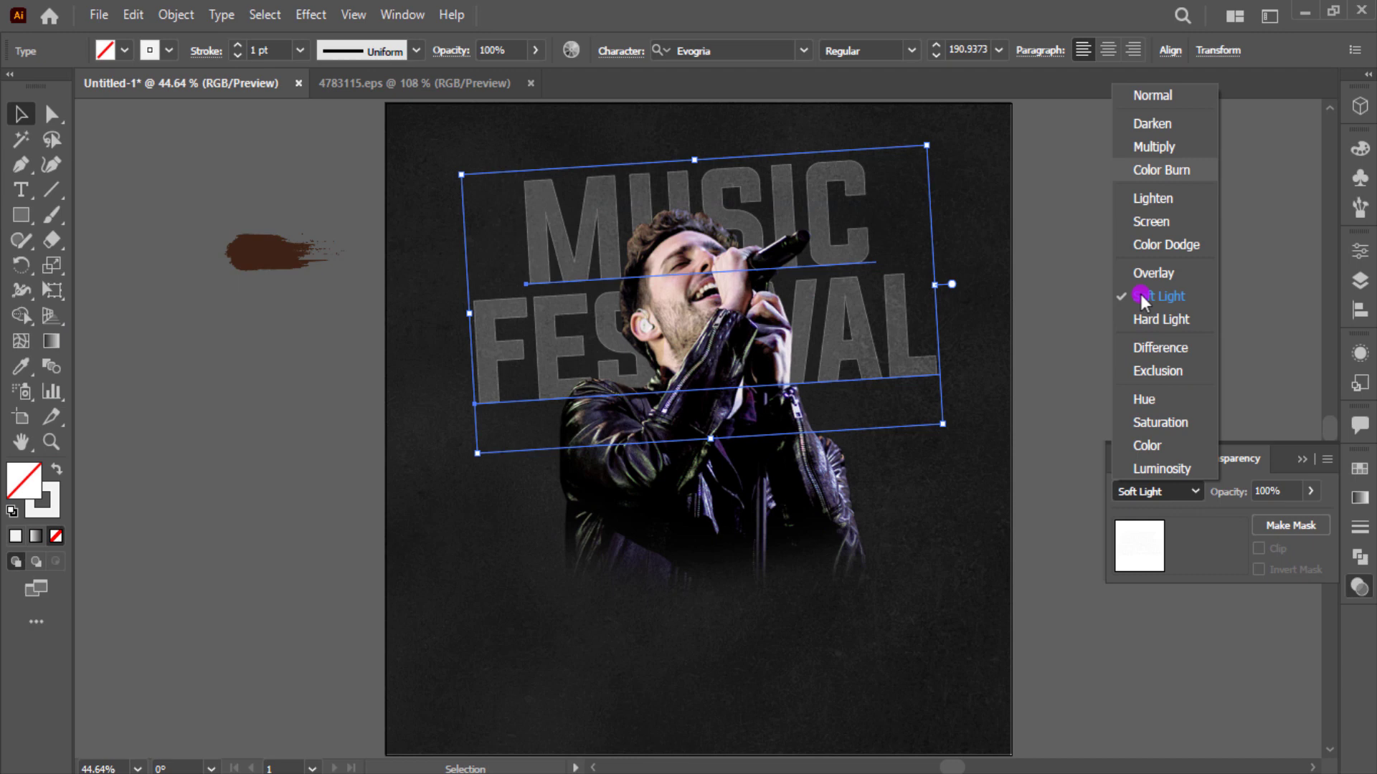
click(1140, 93)
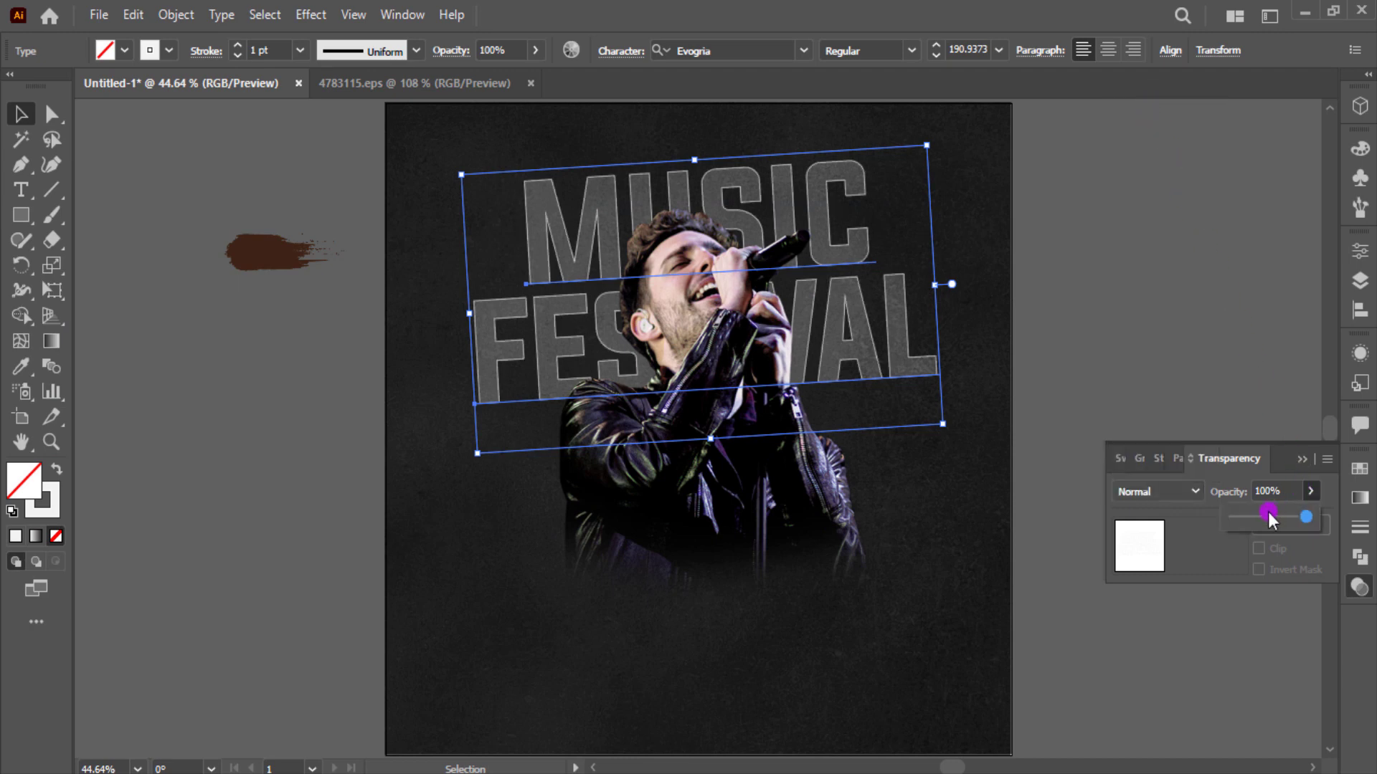
click(1268, 517)
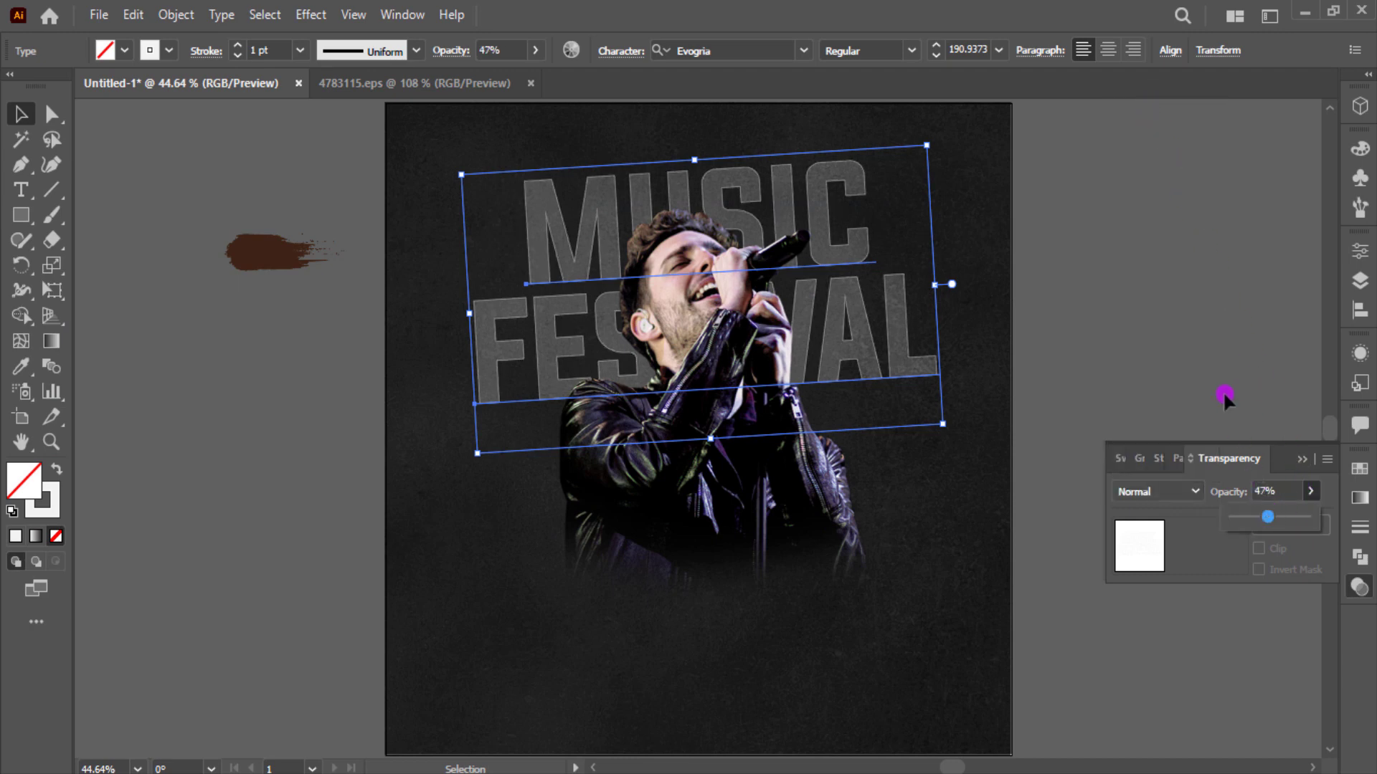
click(1210, 356)
click(1180, 386)
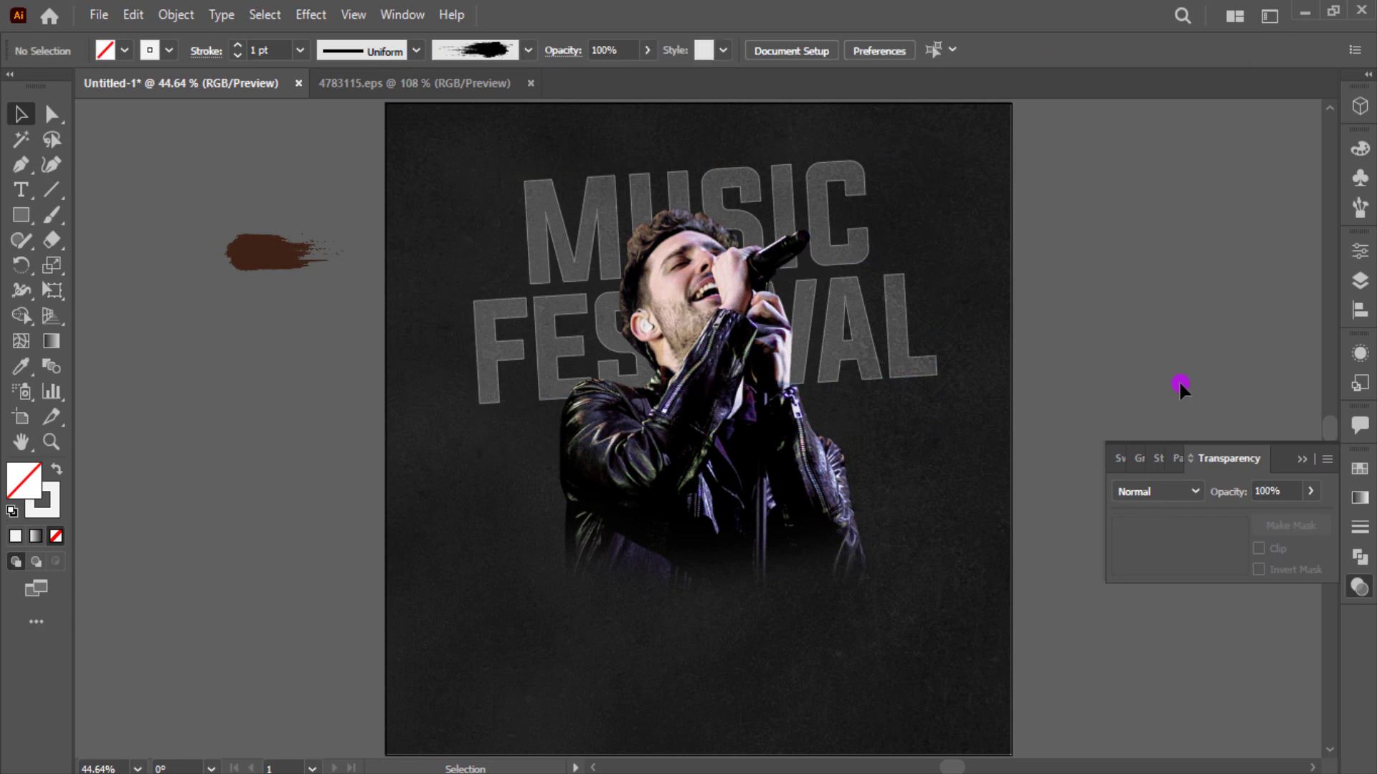
- Enlarge the brown brush stroke, move it onto the artboard below the singer photo and bring it to the front
click(1300, 459)
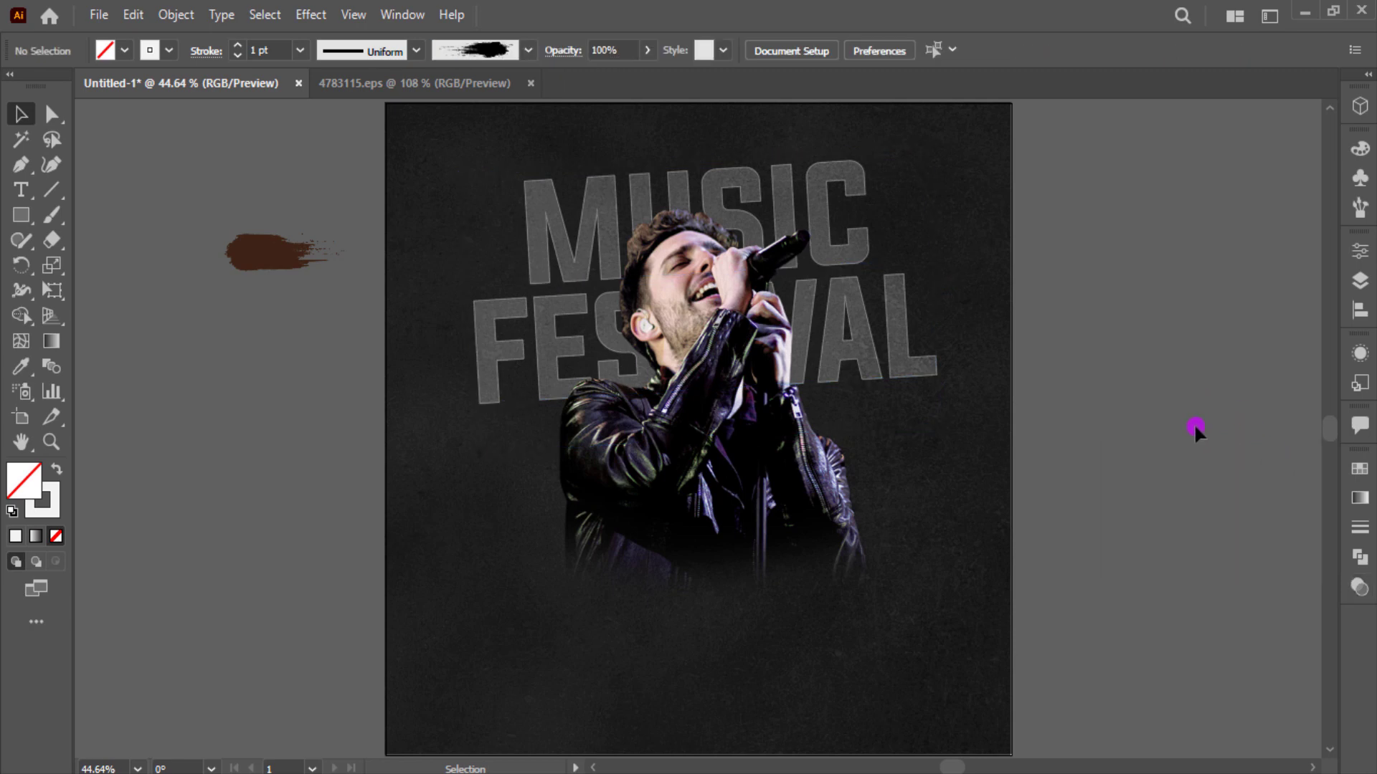
click(261, 266)
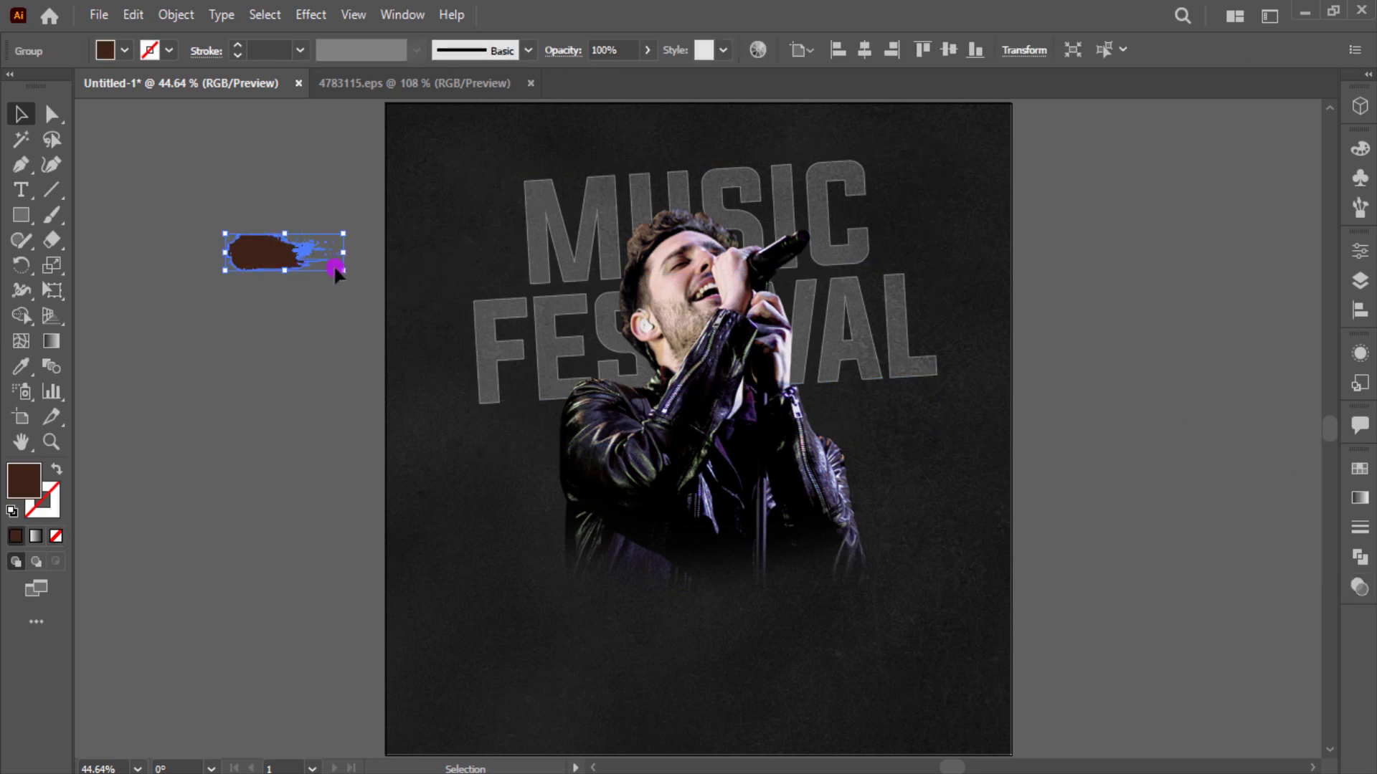
drag(350, 269, 445, 310)
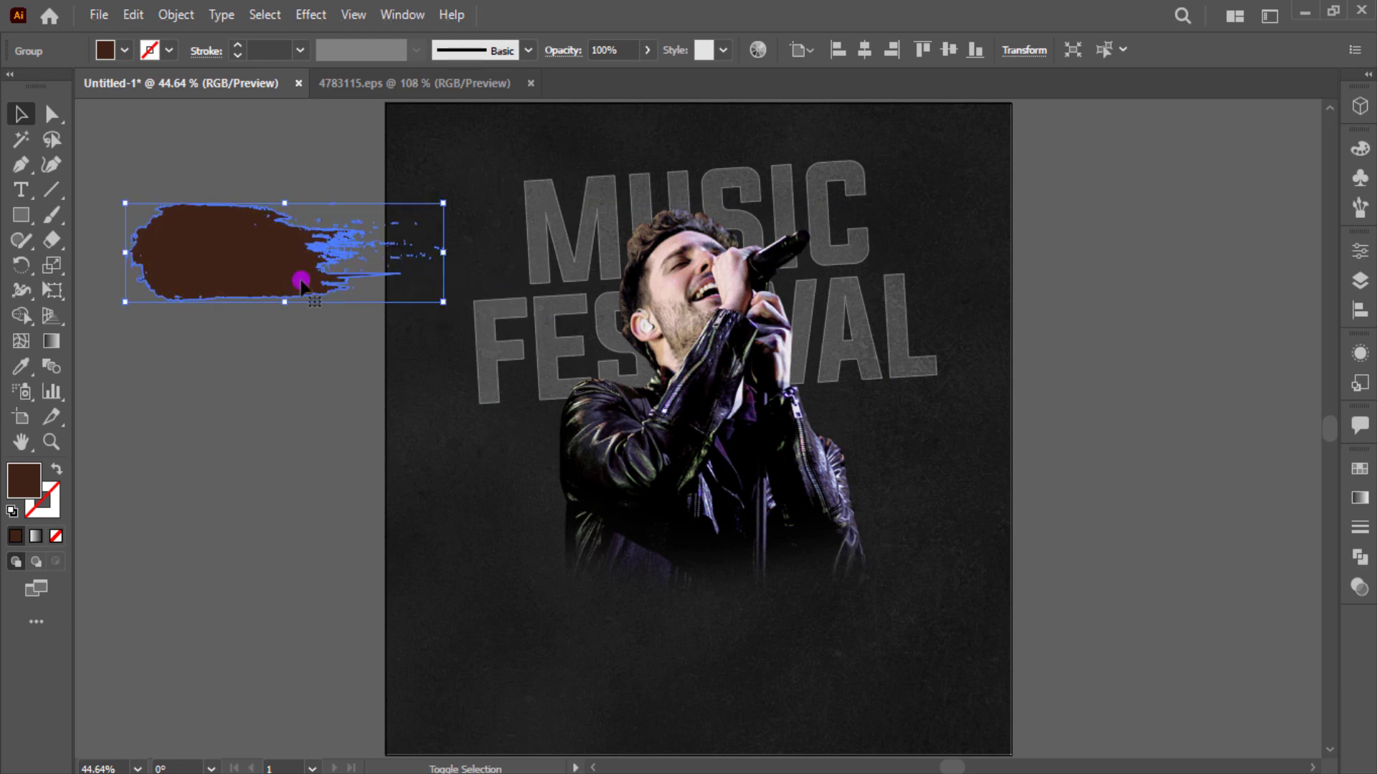
mouse_move(299, 280)
mouse_down()
mouse_move(675, 616)
mouse_move(760, 636)
mouse_up()
right_click(691, 615)
mouse_move(876, 510)
click(961, 507)
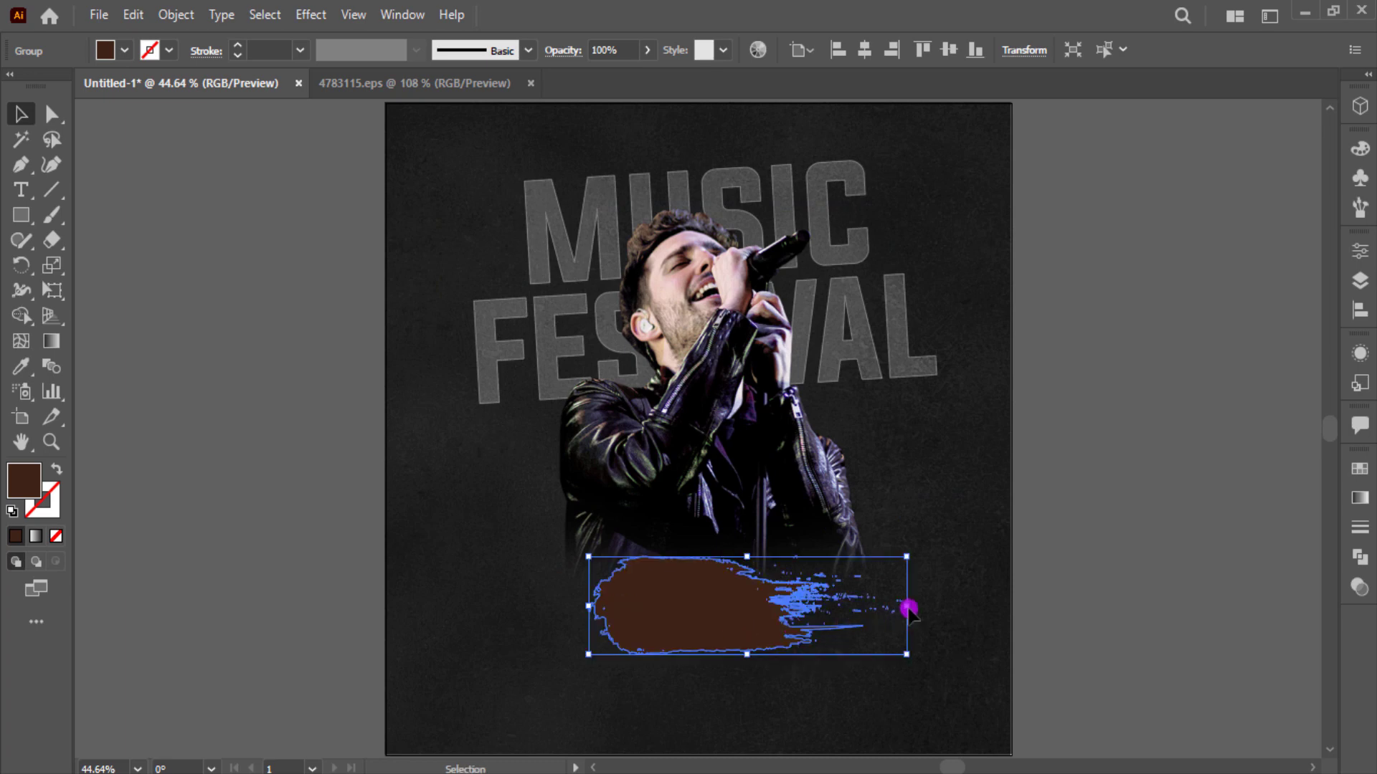
- Stretch the brush stroke wider, shift it slightly to the right and fill it with orange
drag(910, 609, 956, 610)
drag(802, 611, 841, 618)
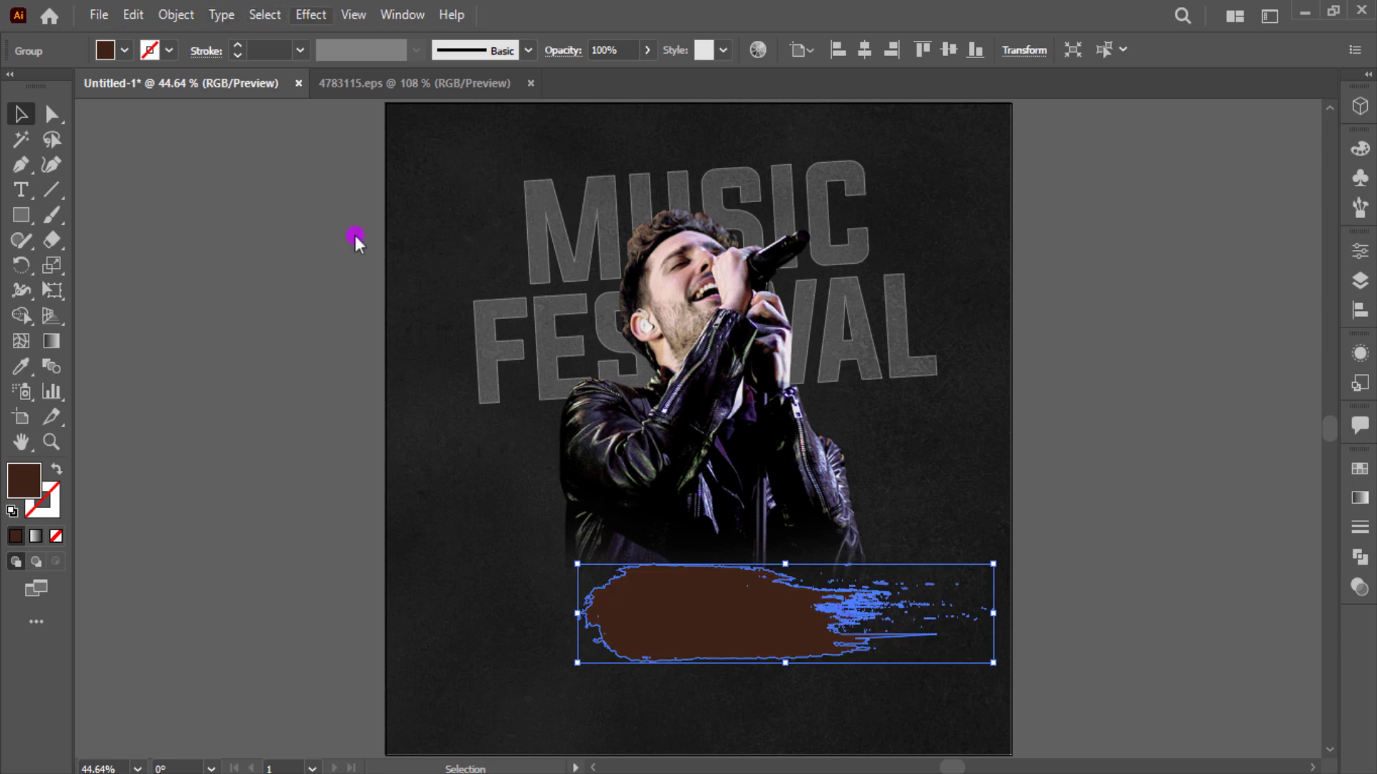
click(125, 52)
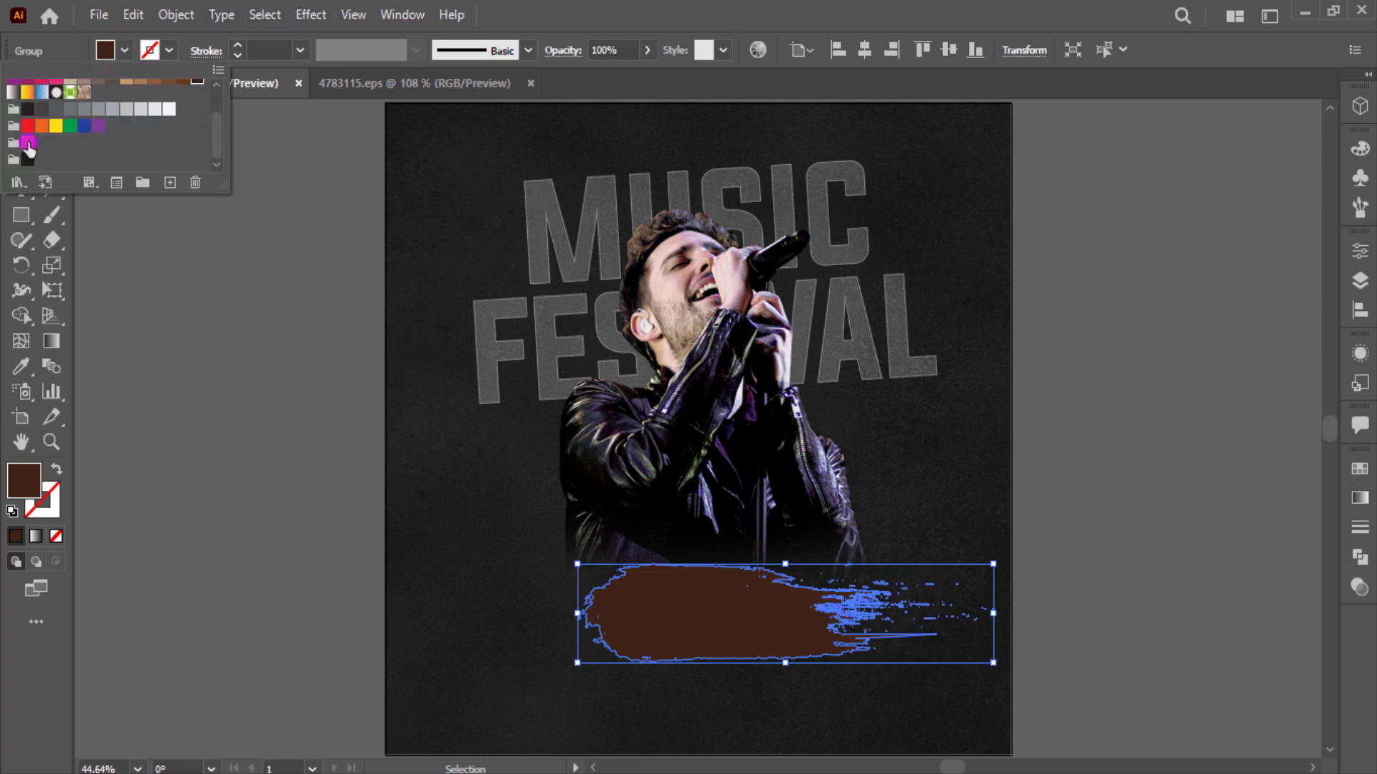
click(41, 126)
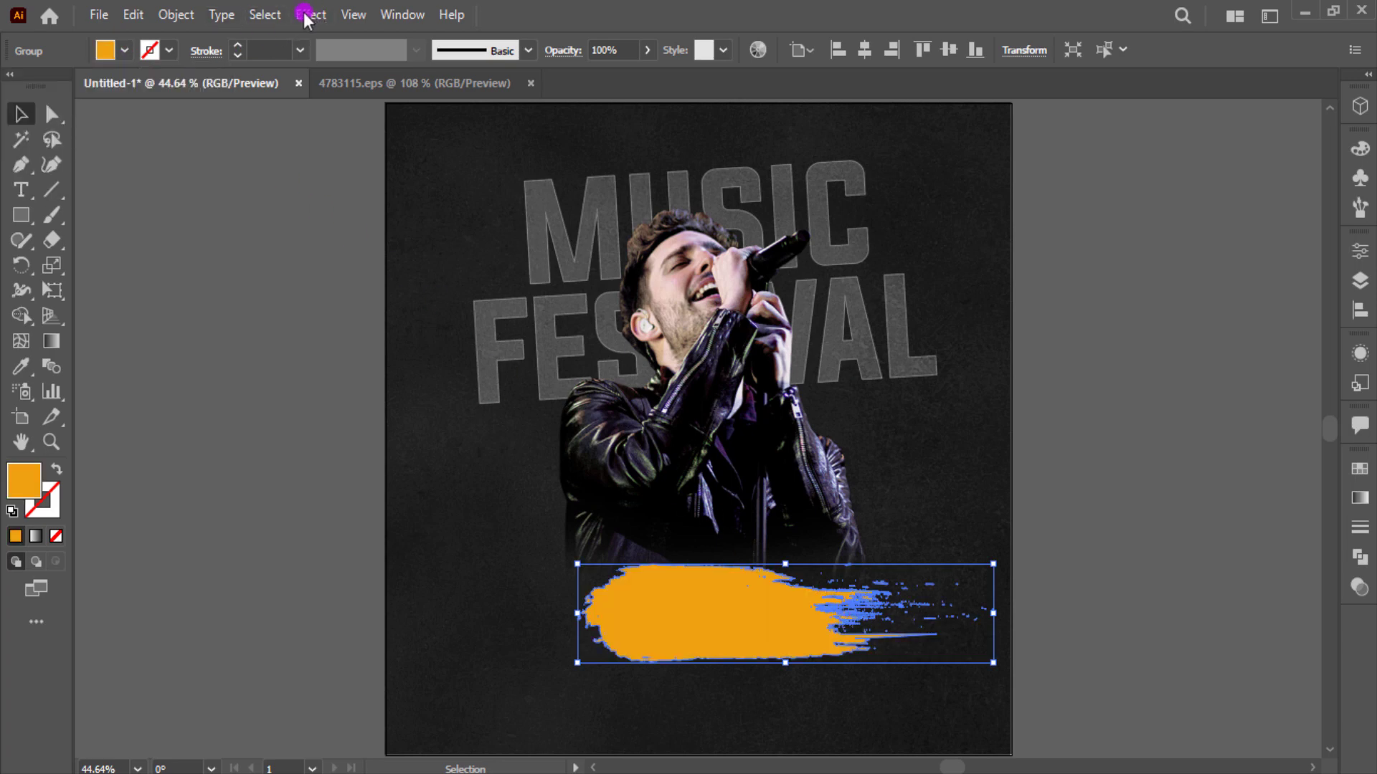
- Apply a slight horizontal Arc warp to the orange brush stroke and nudge it down and to the left
click(308, 14)
mouse_move(473, 282)
click(538, 287)
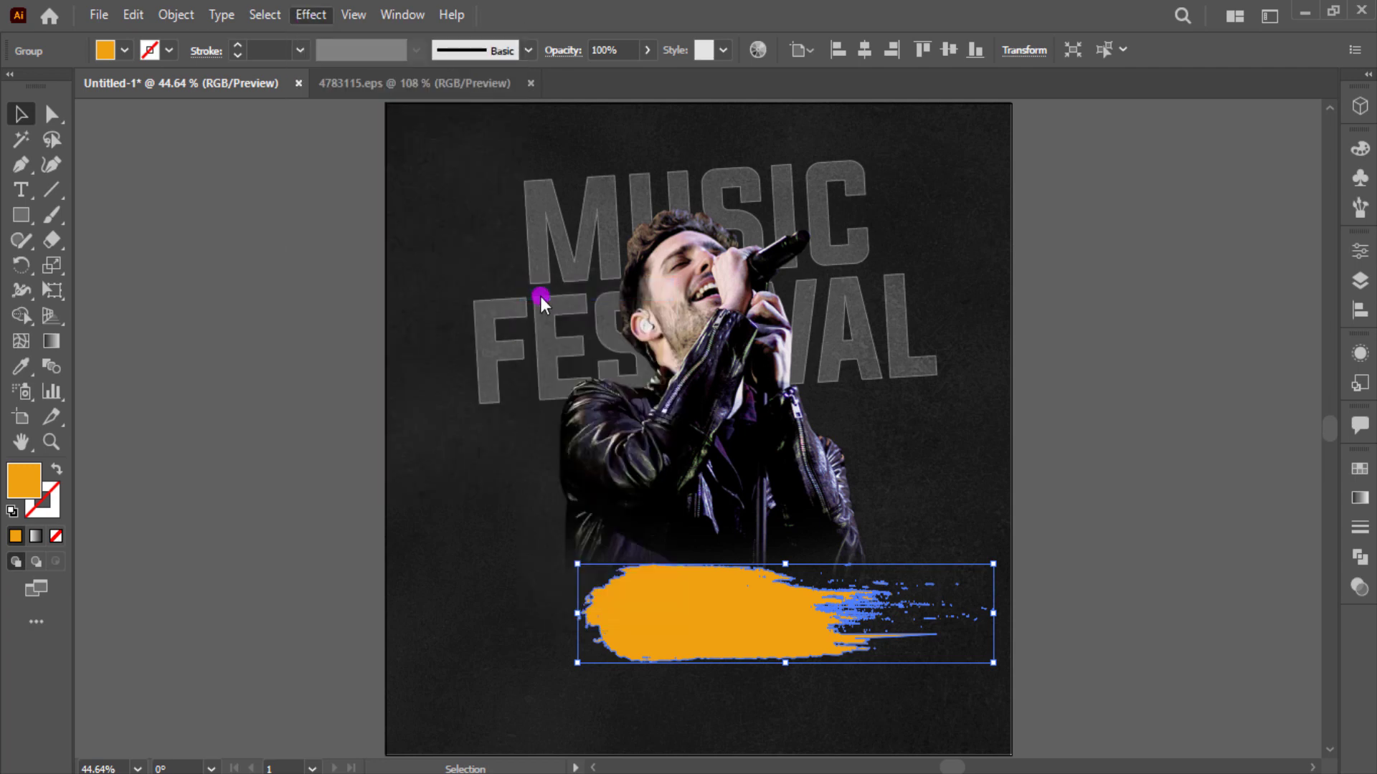
drag(1051, 531, 1051, 532)
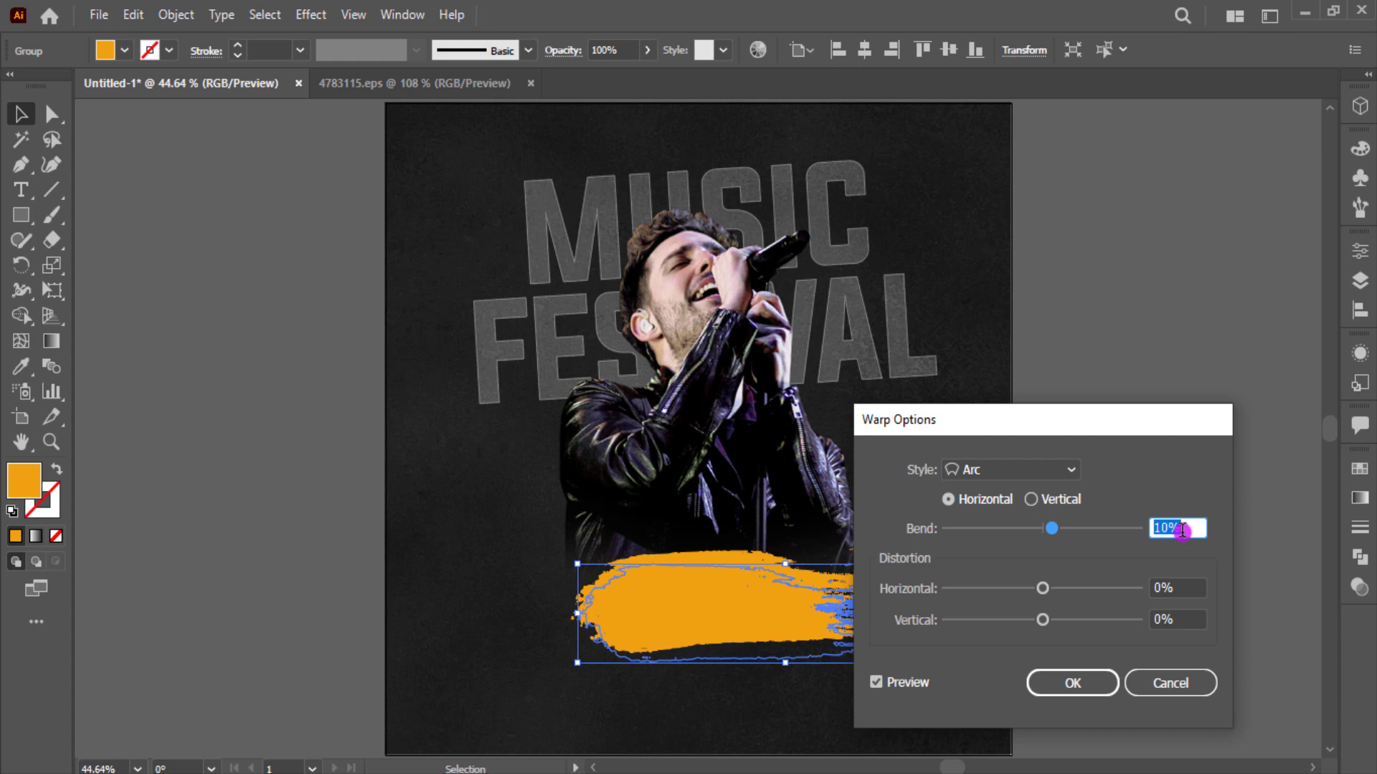
scroll(1182, 531, down, 2)
click(1097, 681)
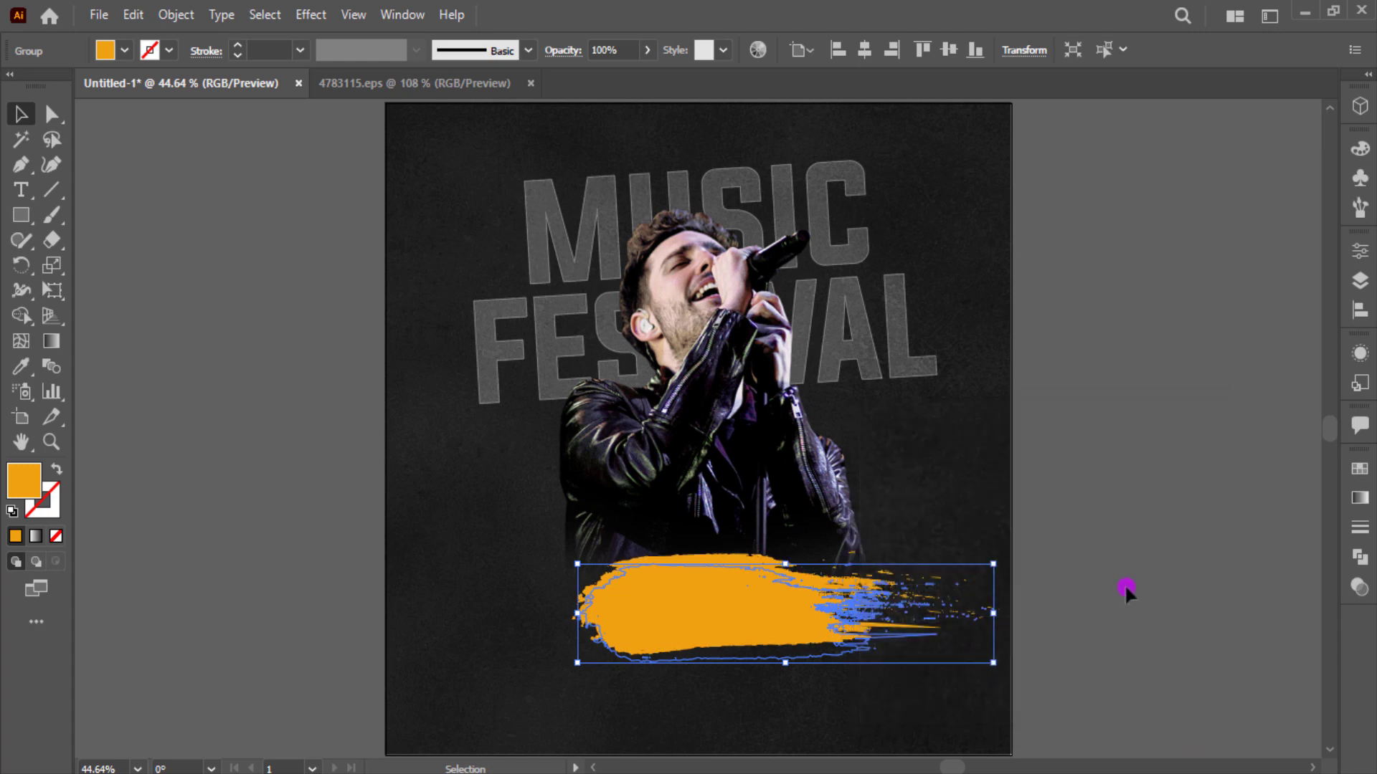
click(1130, 591)
drag(755, 653, 748, 656)
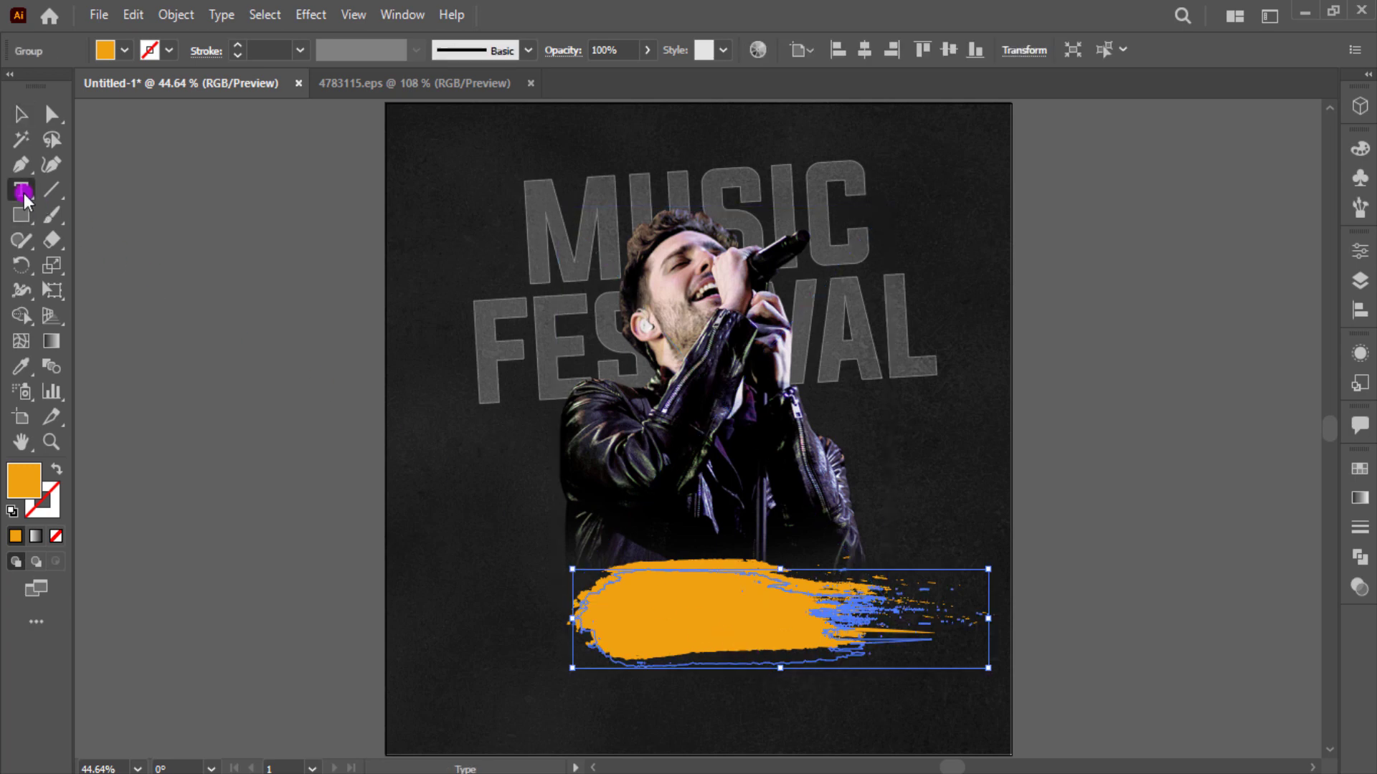
- Add the text PARTY, scale it to about 123 pt inside the orange brush stroke and colour it dark grey
click(159, 332)
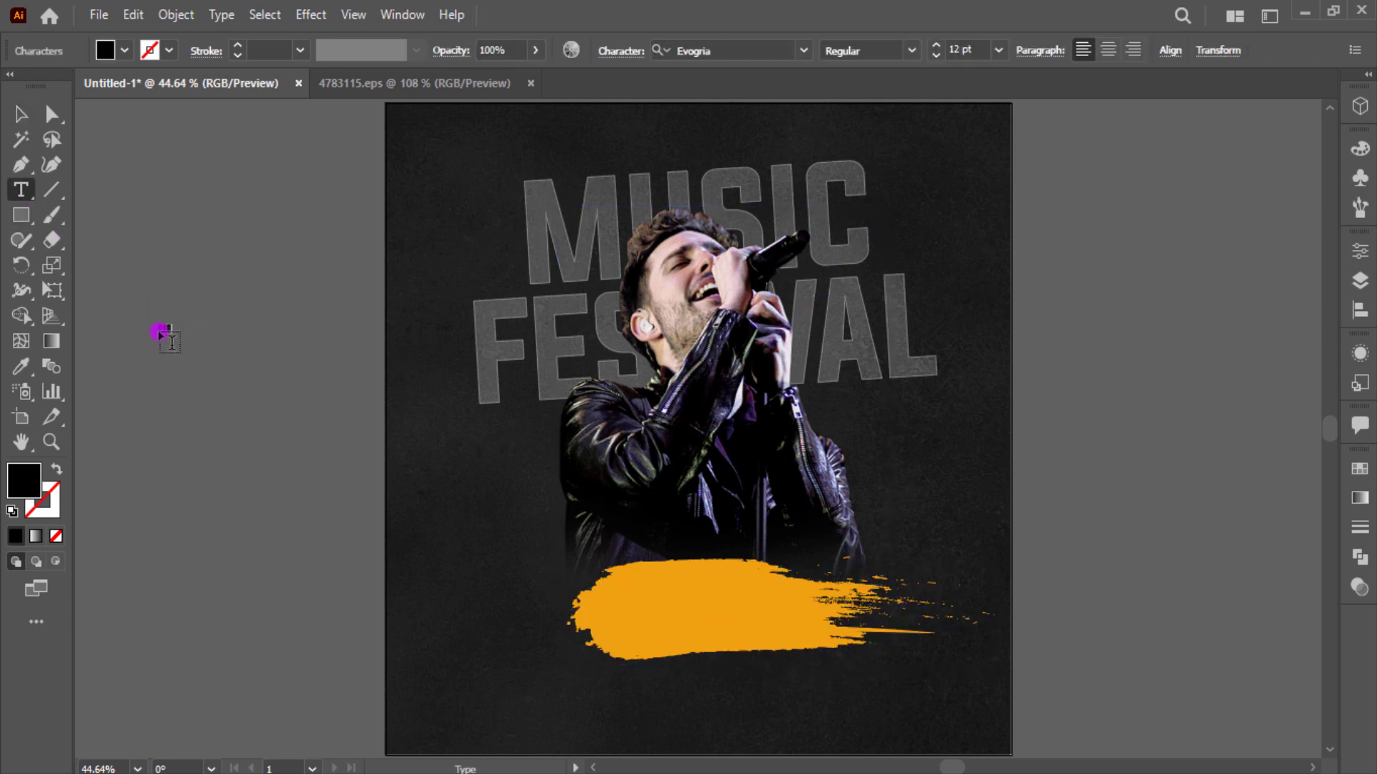
click(14, 115)
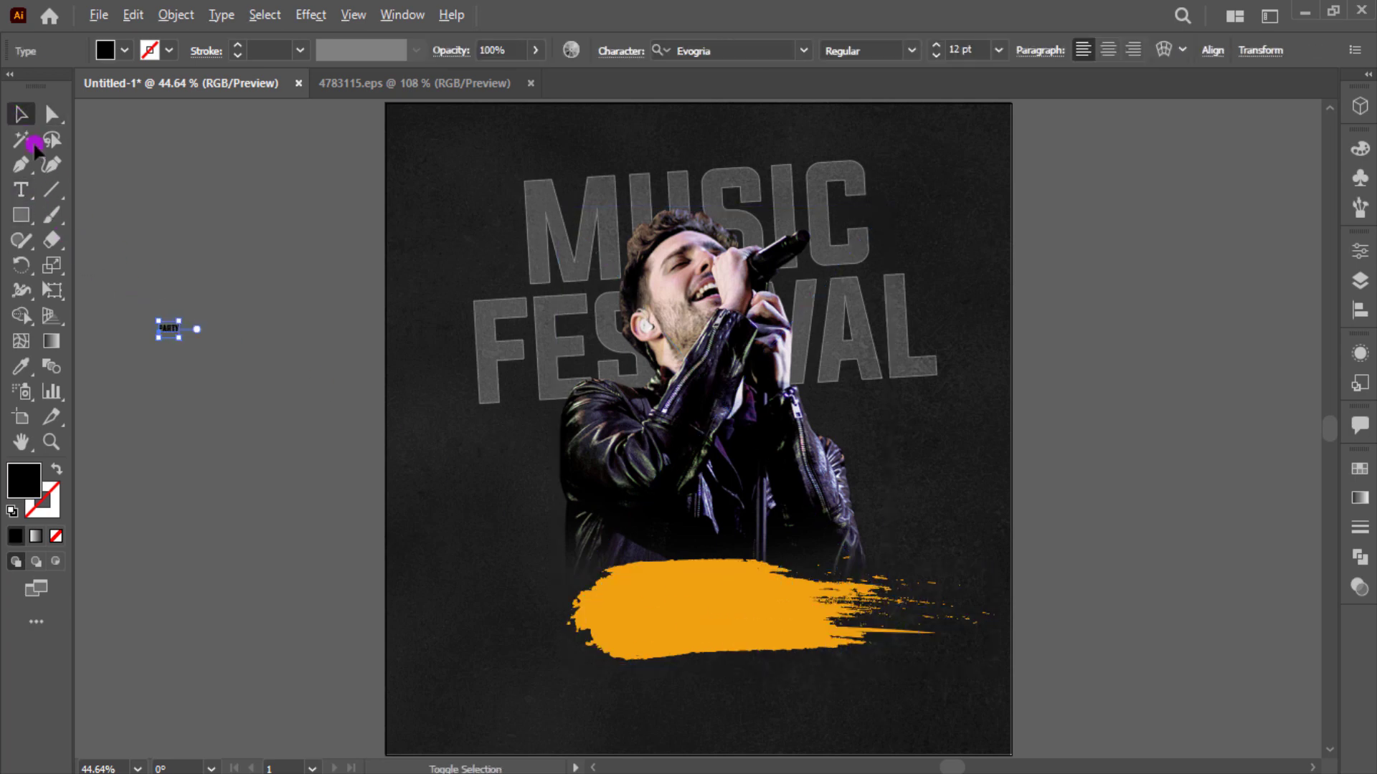
drag(179, 337, 293, 433)
mouse_move(246, 350)
mouse_down()
mouse_move(575, 568)
mouse_move(780, 632)
mouse_up()
click(832, 684)
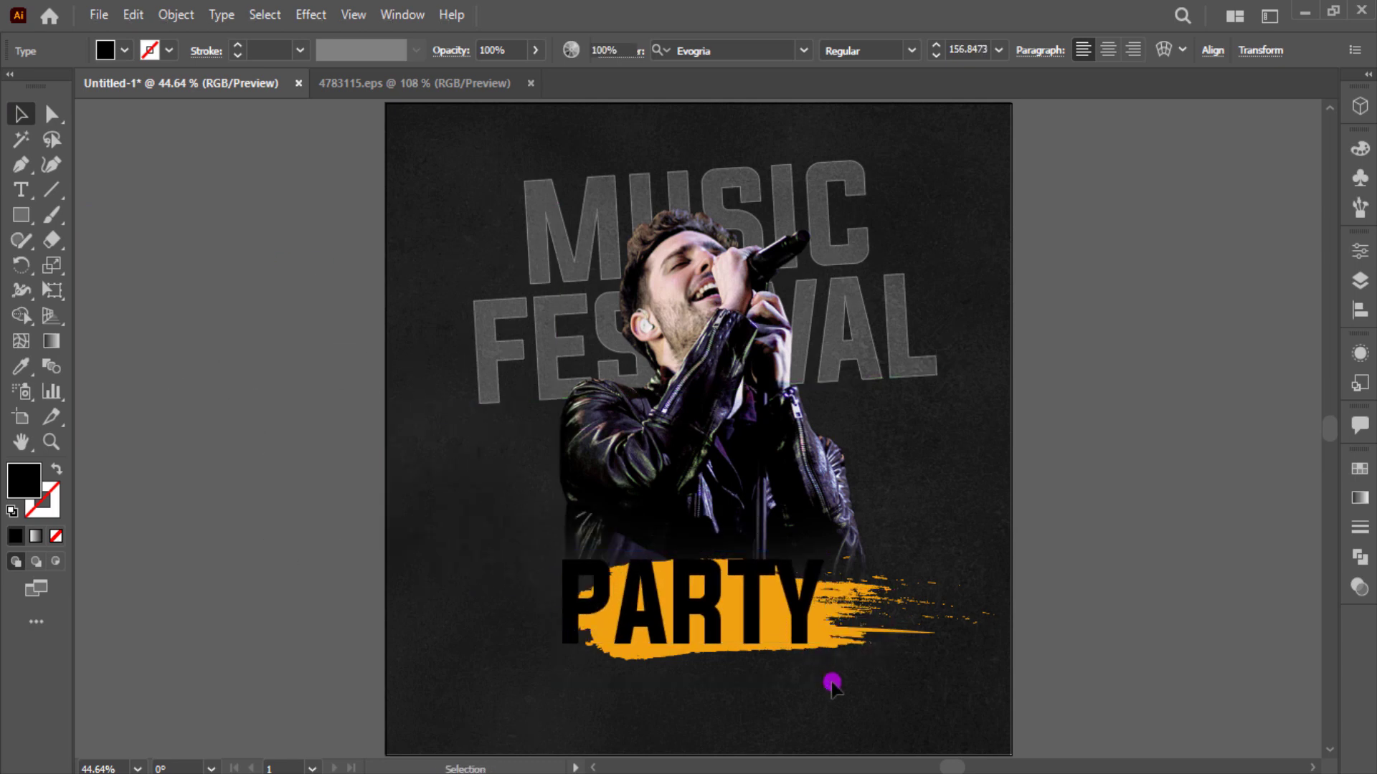
click(796, 626)
drag(825, 689, 792, 669)
click(760, 51)
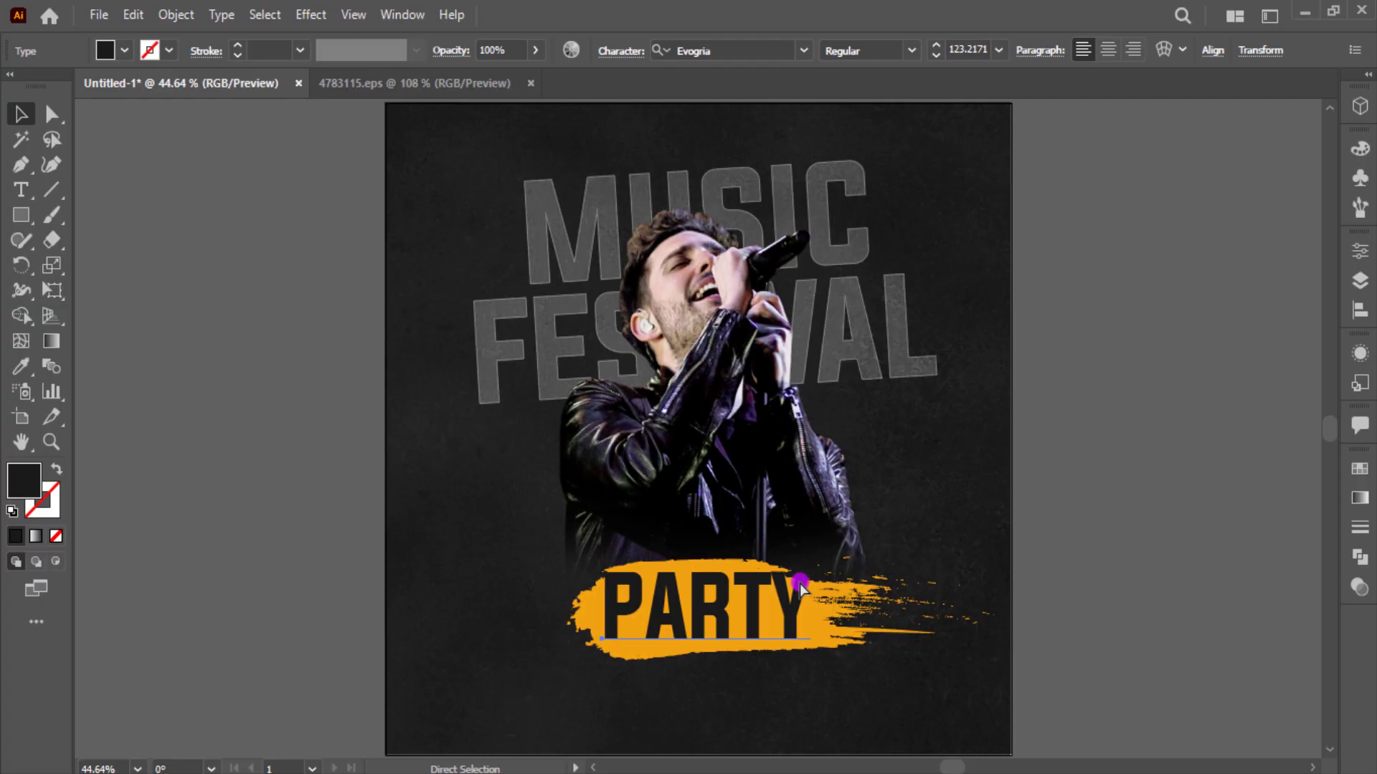
- Apply the same Arc warp effect to the PARTY text and centre it on the brush stroke
key(ctrl+shift+e)
click(1073, 561)
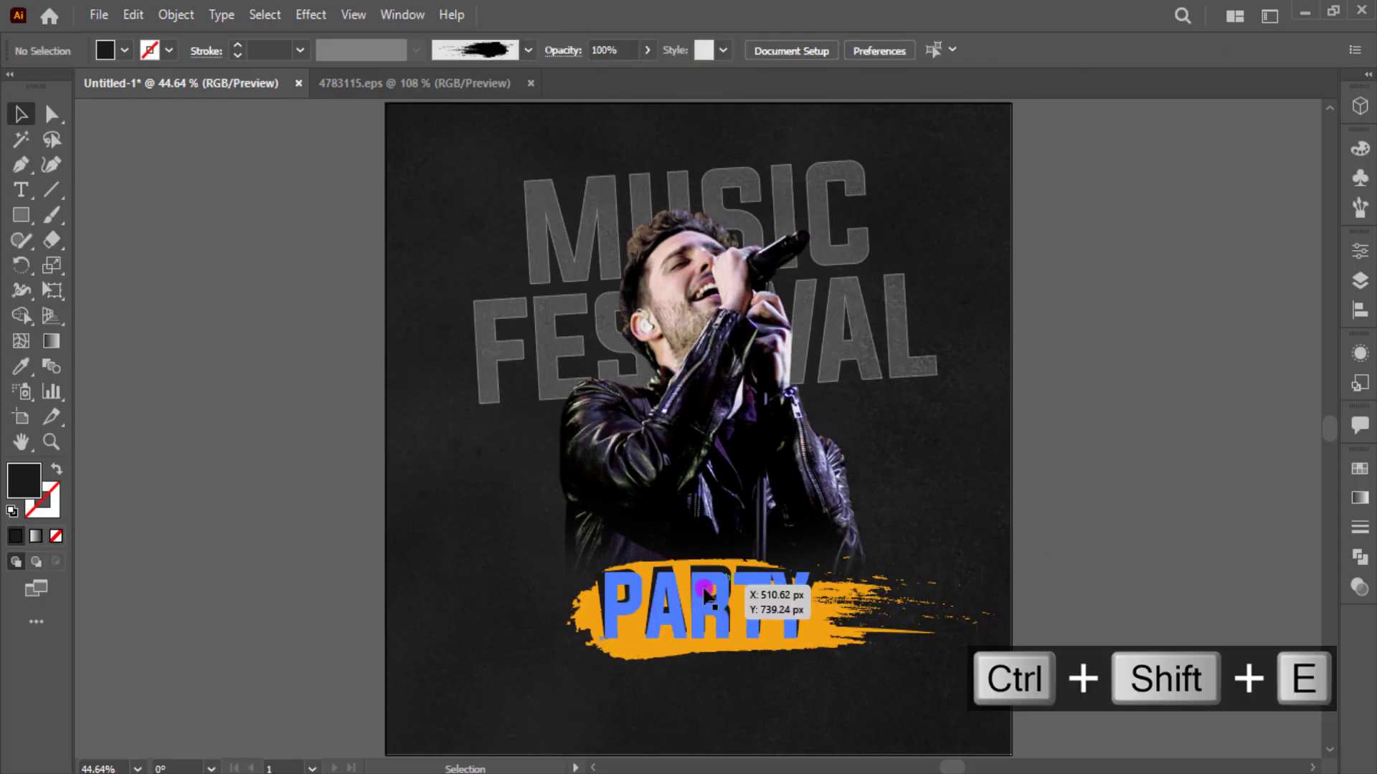
drag(706, 591, 702, 594)
click(362, 451)
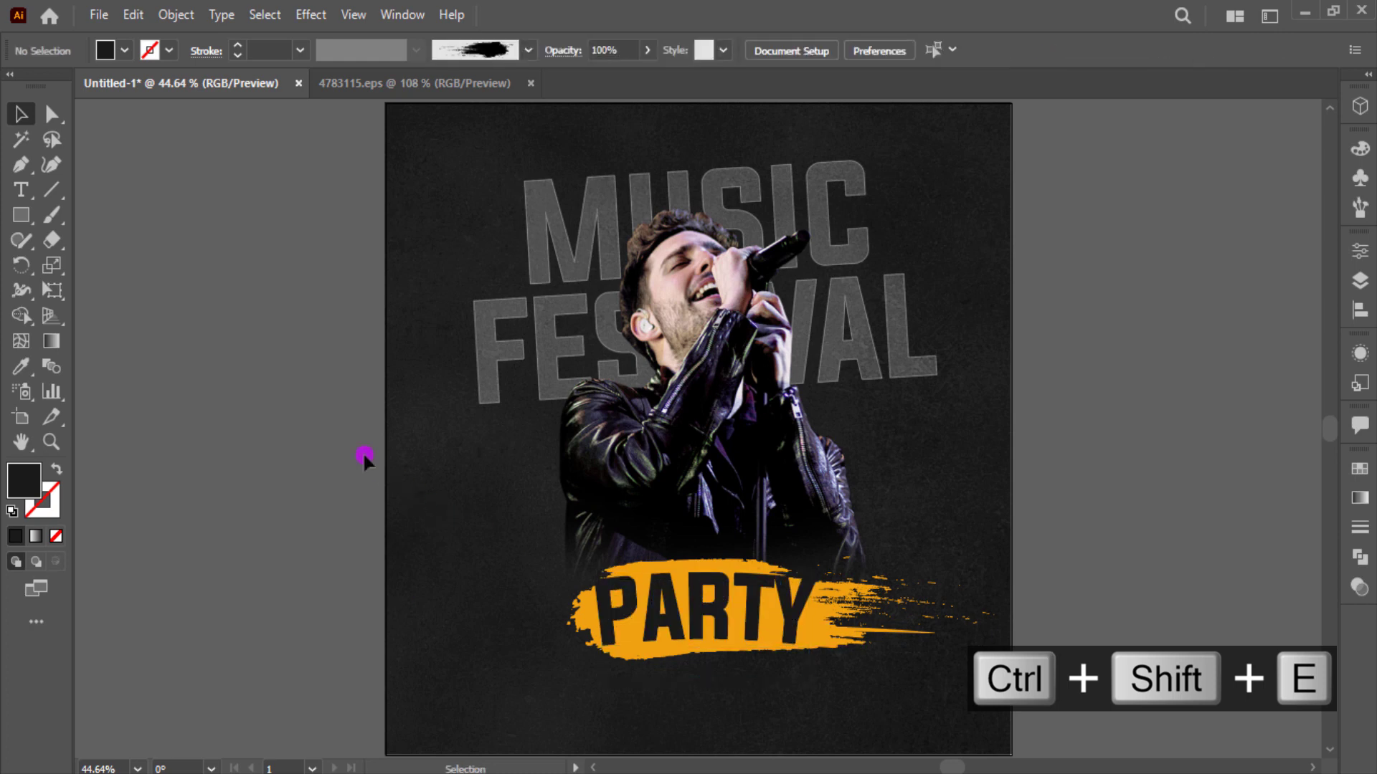
- Add the text Night beside the poster and set its font to Hey August
click(32, 192)
click(158, 294)
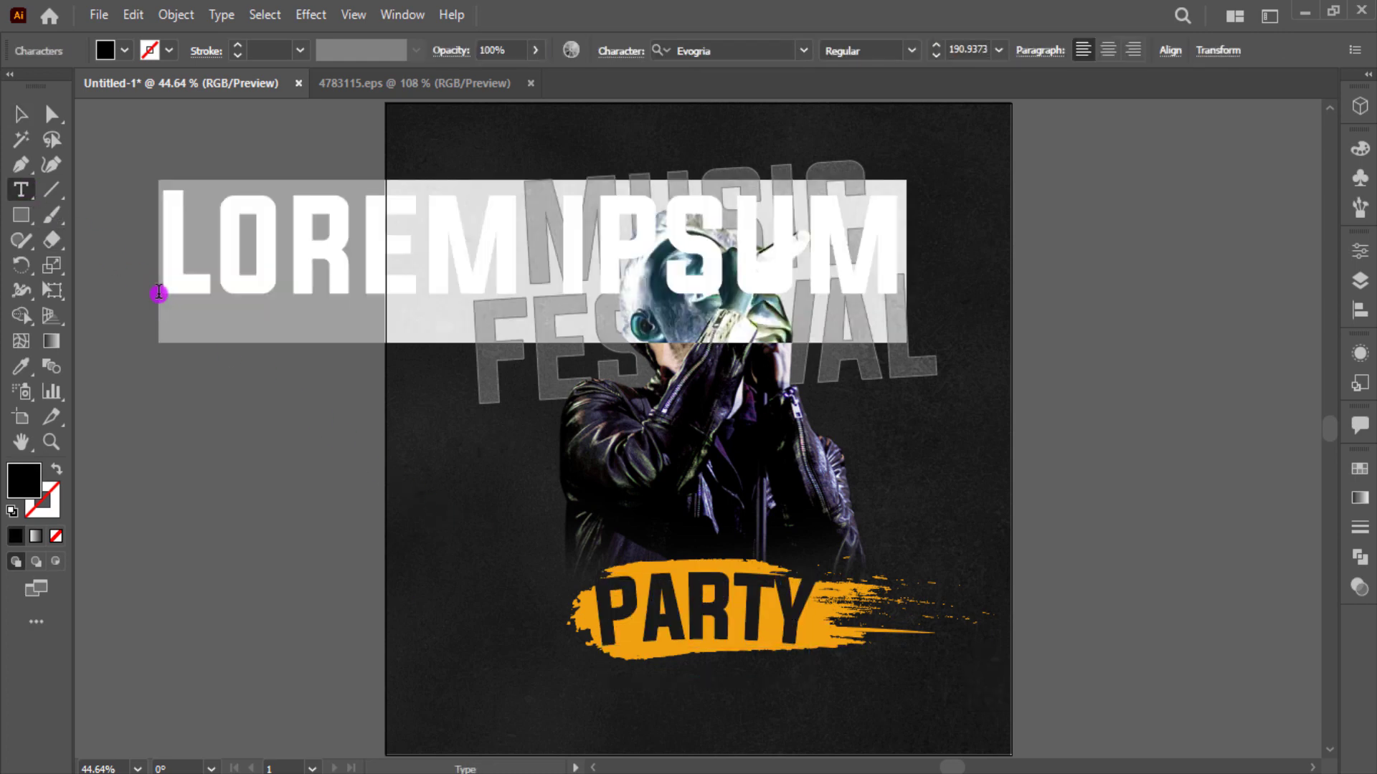
text(NIGHT)
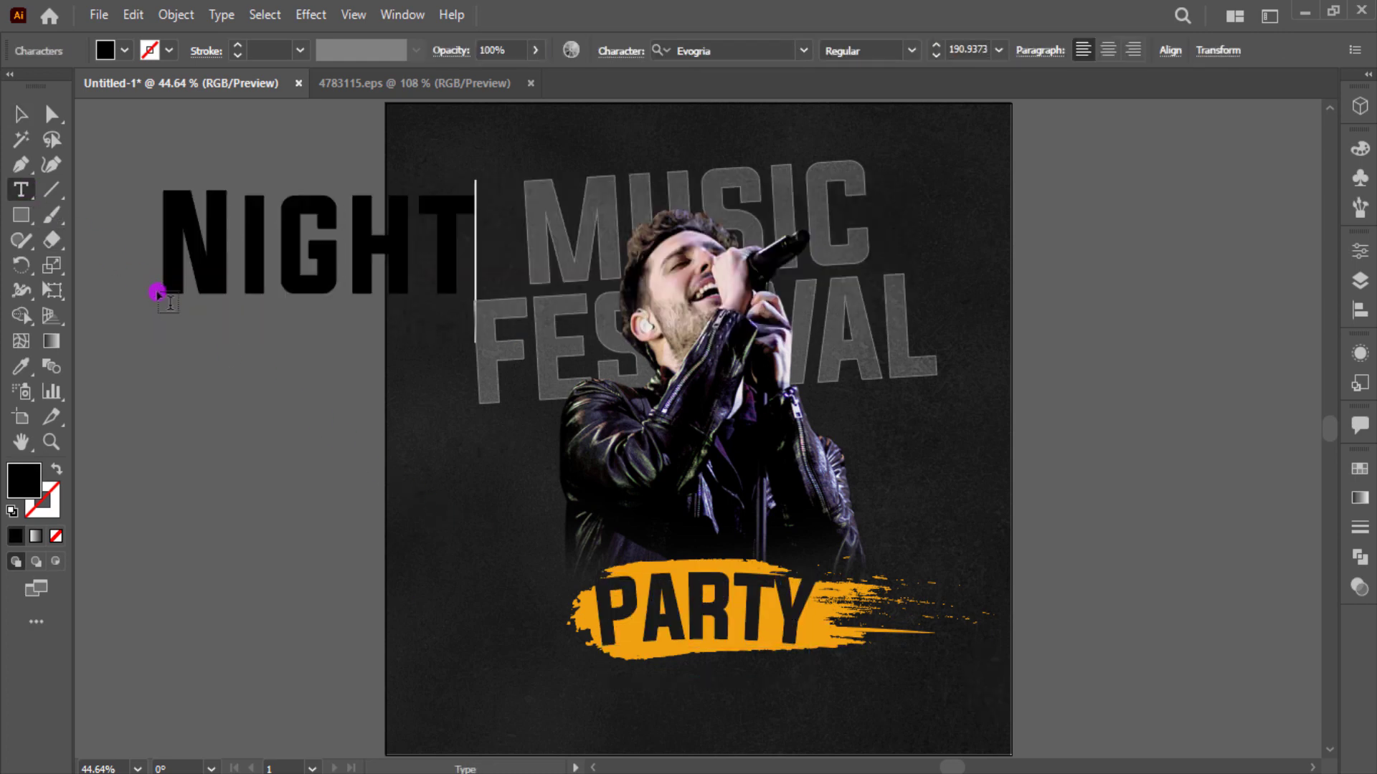
click(21, 113)
click(732, 55)
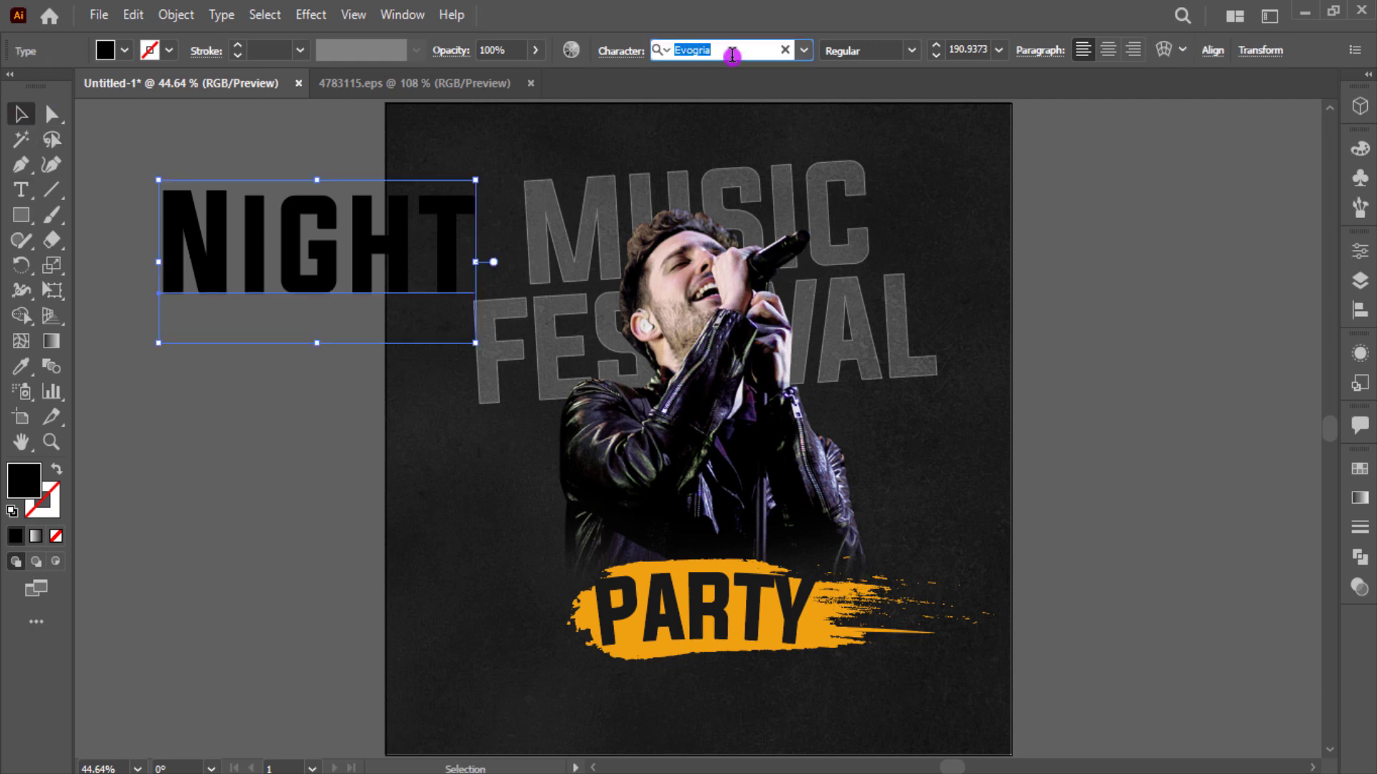
text(Hey)
click(935, 154)
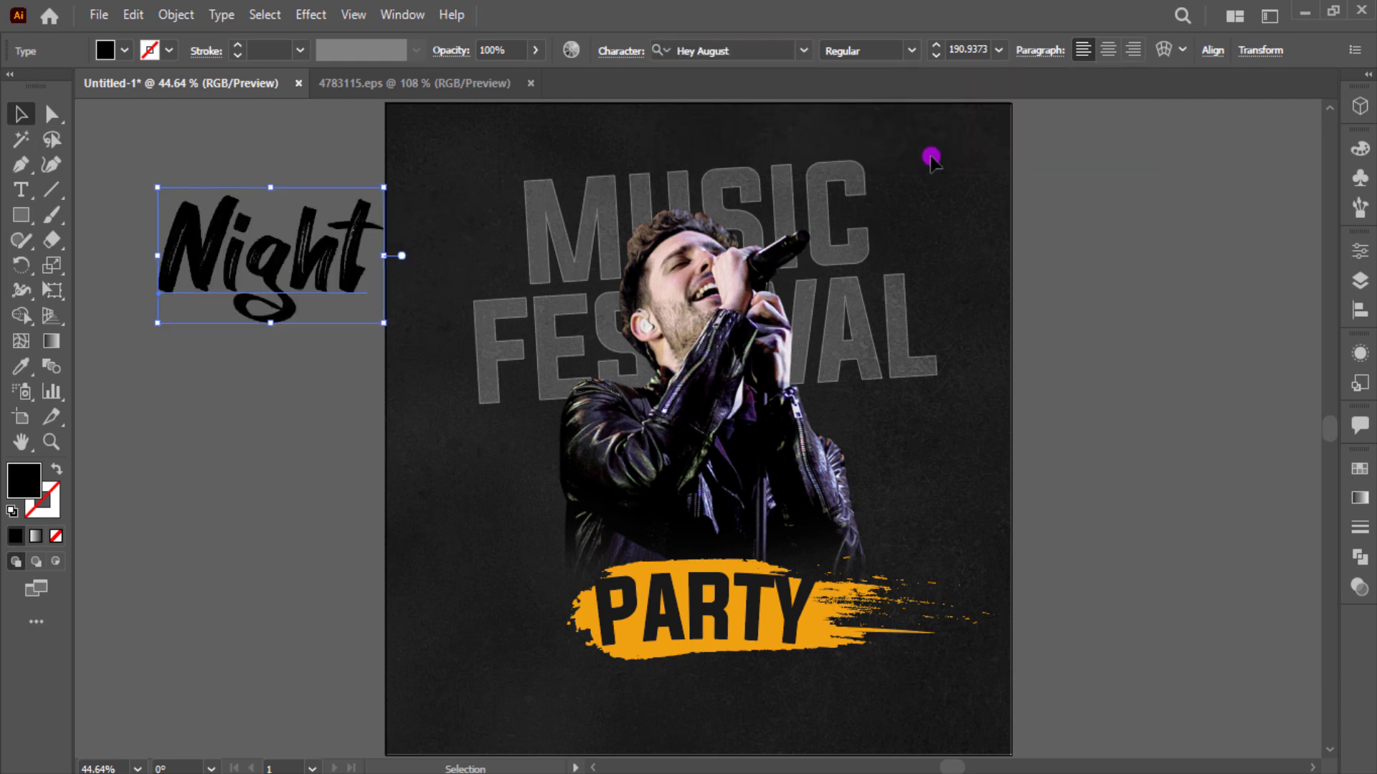
- Fill the Night text with white, shrink it to about 103 pt and place it tilted just above PARTY
click(125, 50)
scroll(65, 81, up, 2)
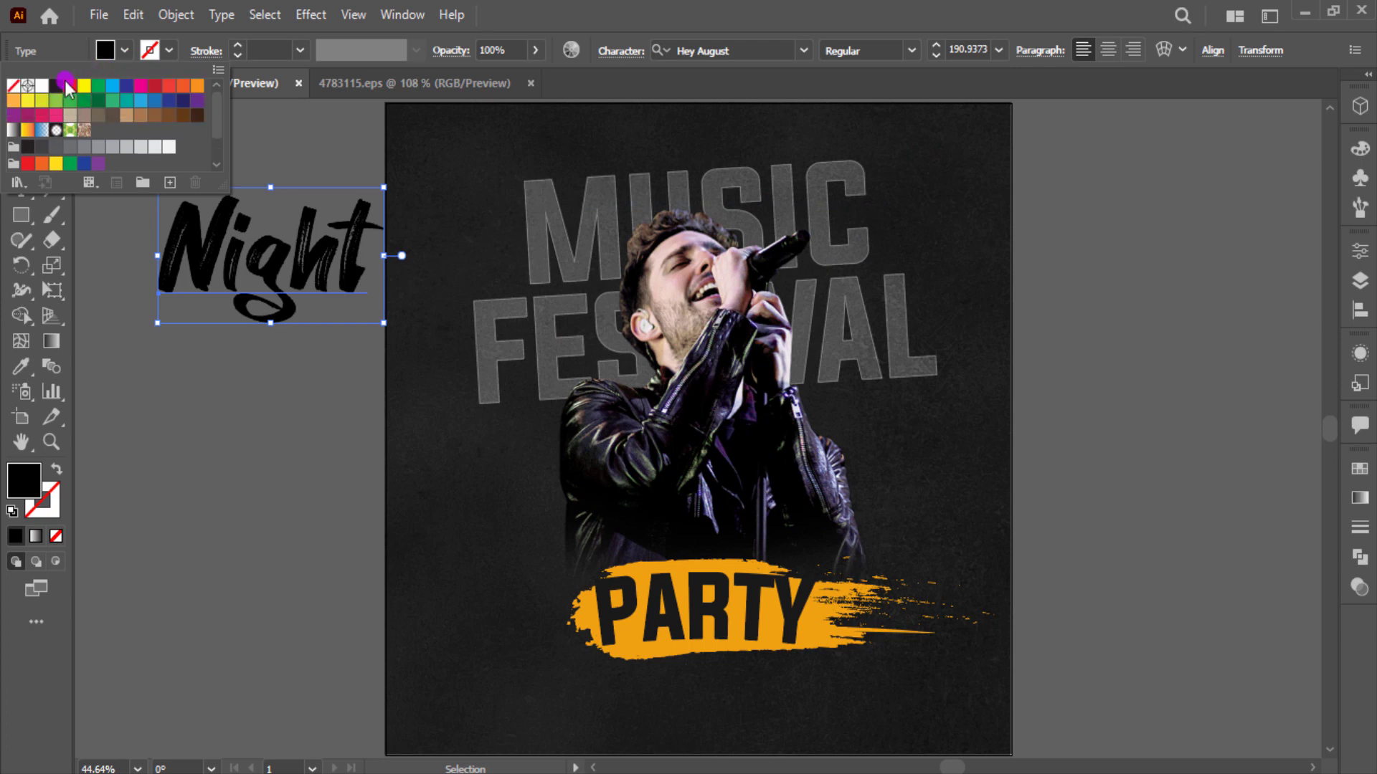
click(44, 87)
drag(268, 301, 736, 543)
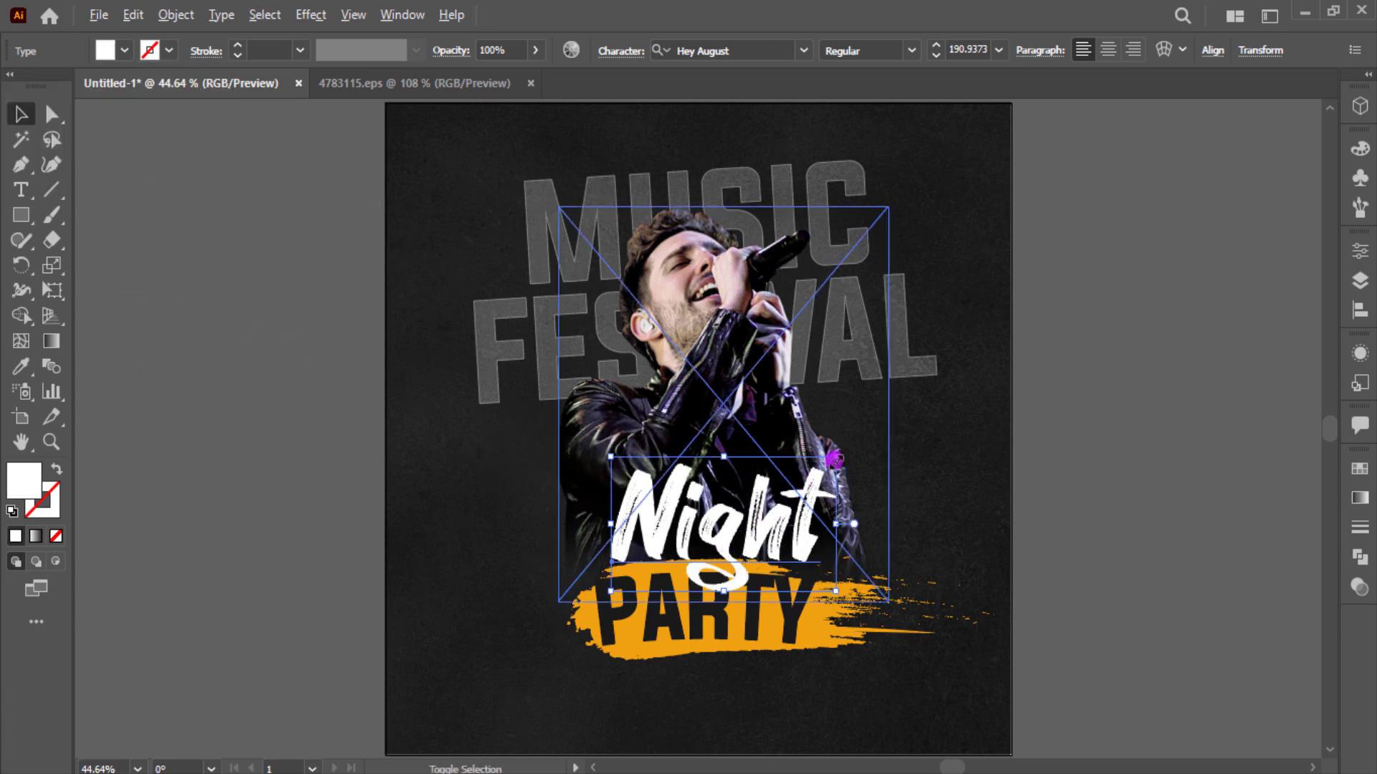
drag(834, 460, 781, 496)
drag(734, 546, 778, 510)
click(1079, 529)
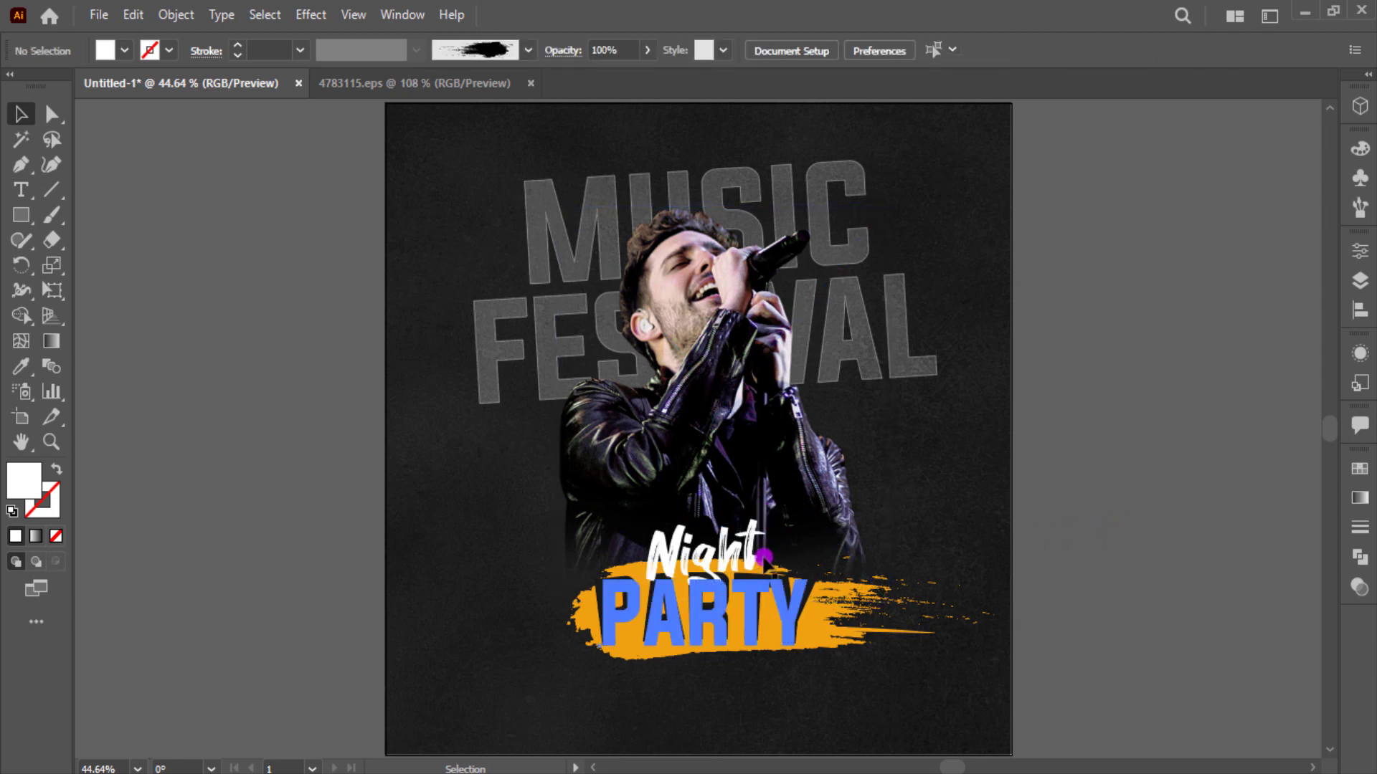
click(764, 556)
click(734, 52)
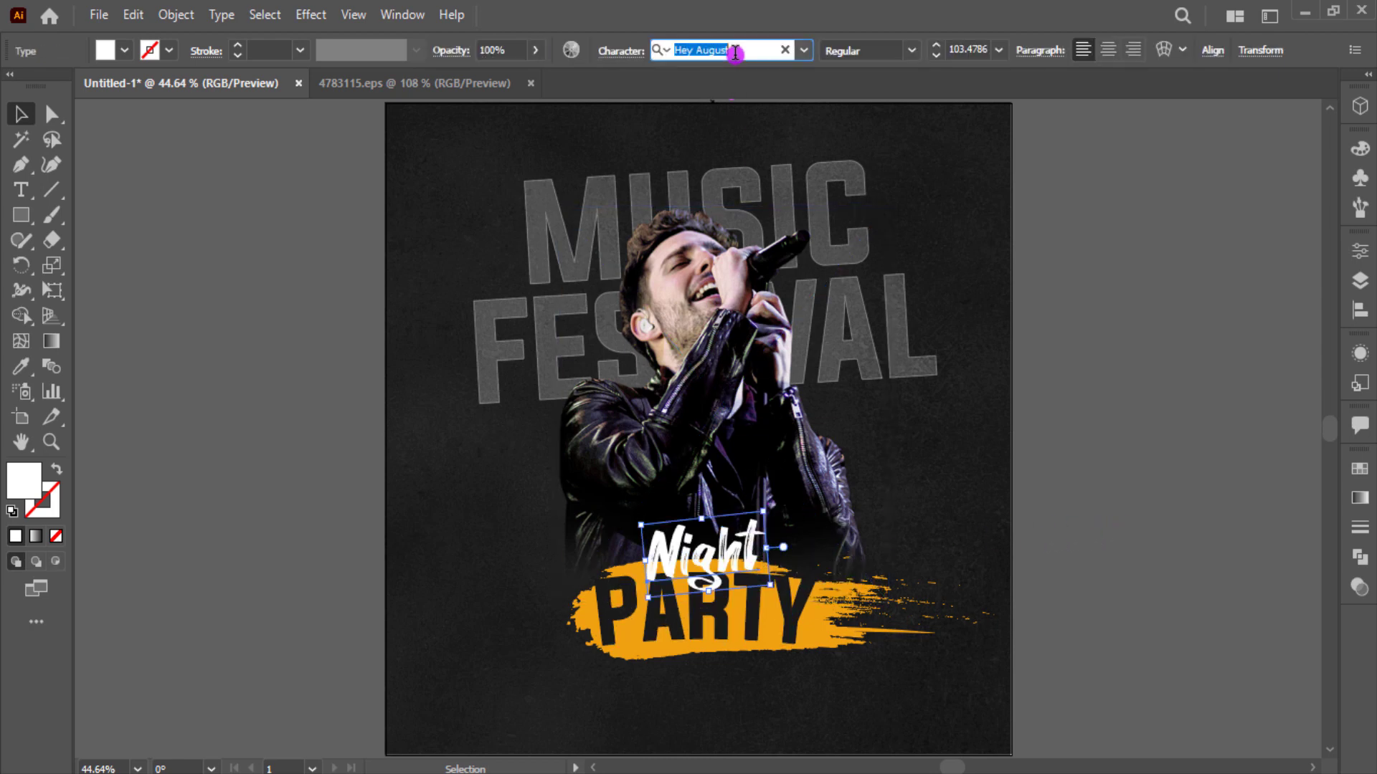
click(323, 248)
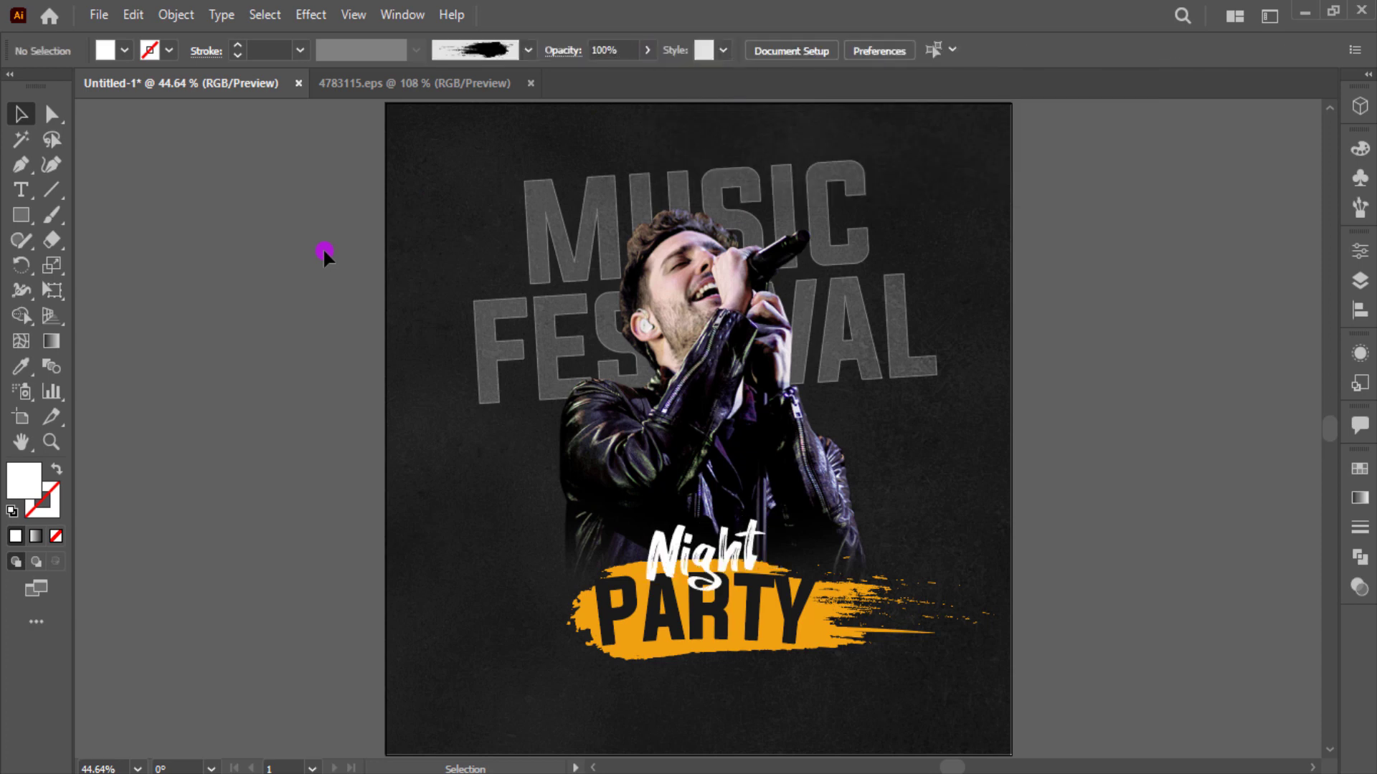
- Browse the font previews for the Night text and change its font to BillionDreams
click(677, 556)
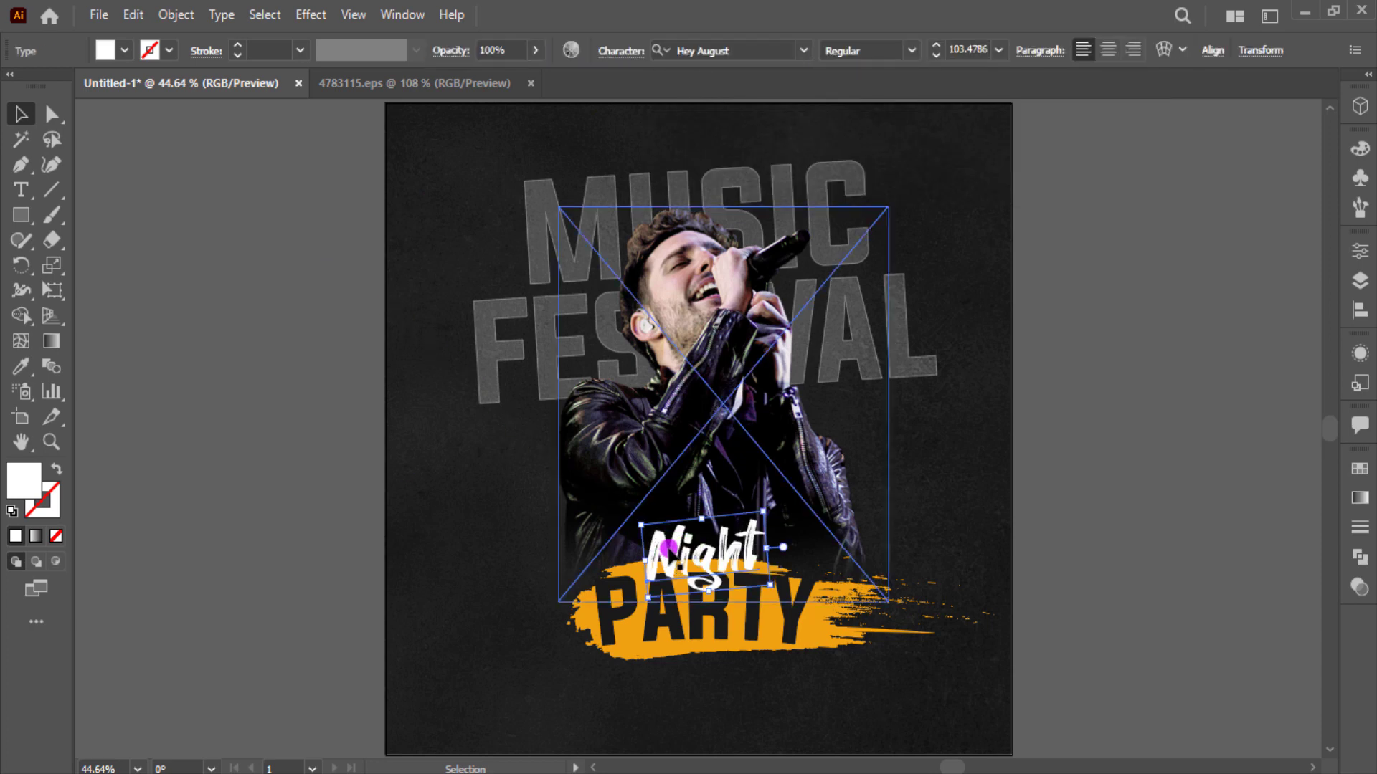
click(805, 58)
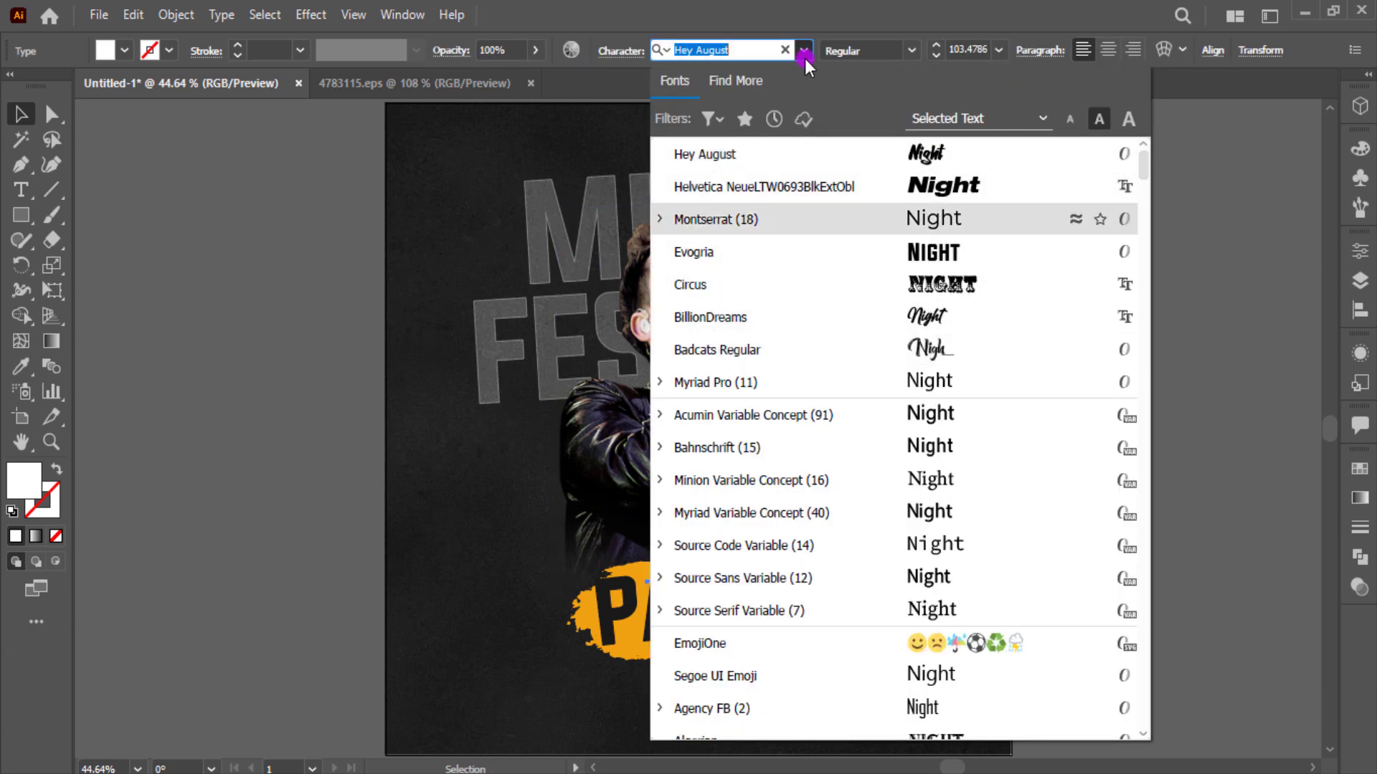
key(Down)
key(Down)
key(Down)
key(Down)
key(Down)
key(Down)
key(Down)
scroll(966, 592, down, 2)
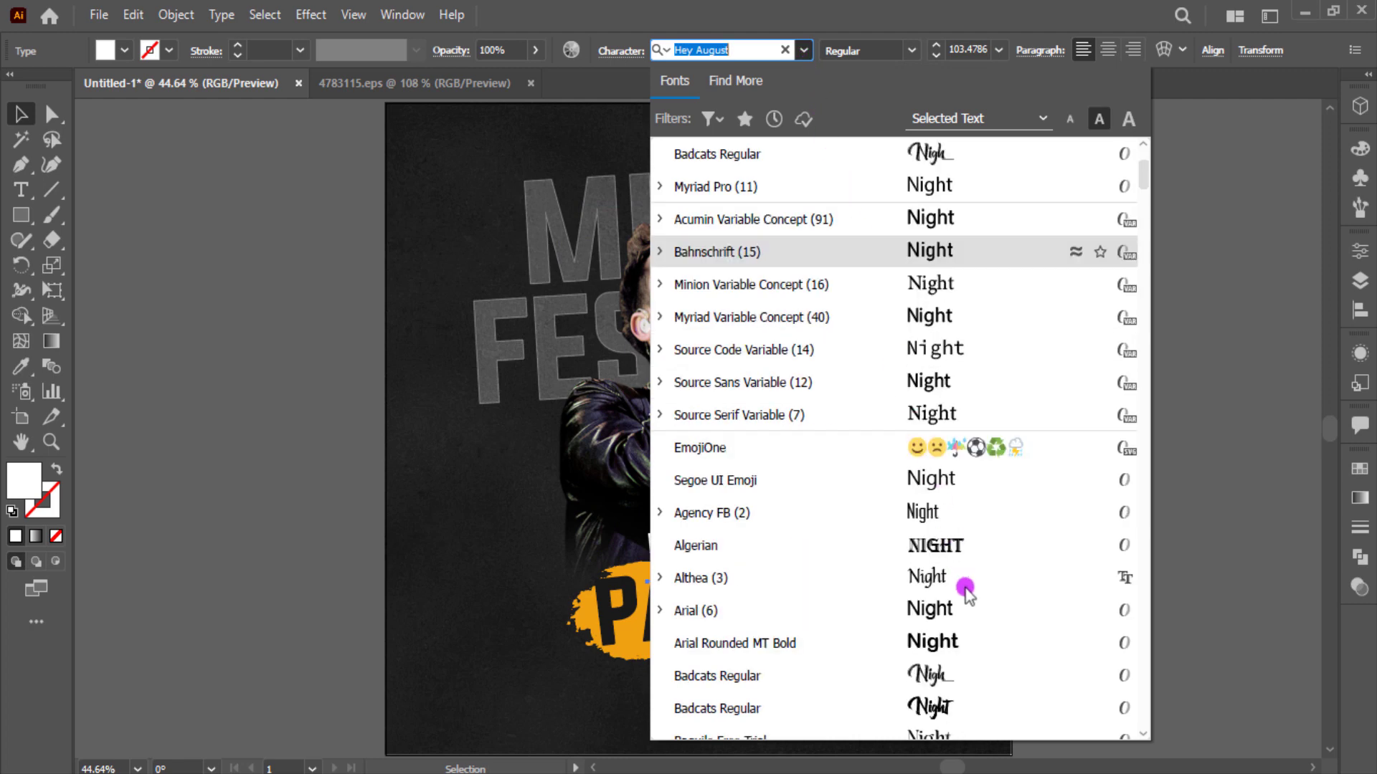
scroll(967, 592, down, 3)
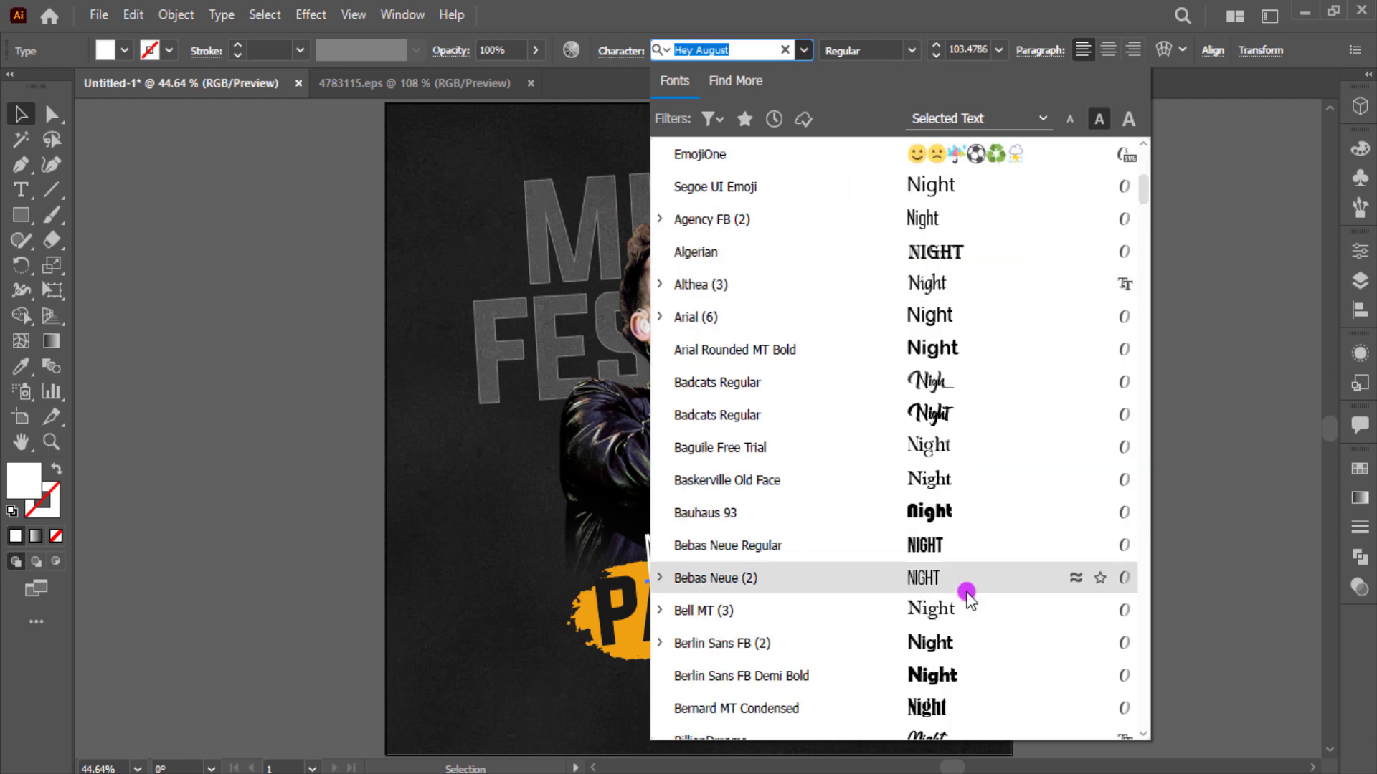
scroll(966, 593, down, 1)
key(Down)
key(Down)
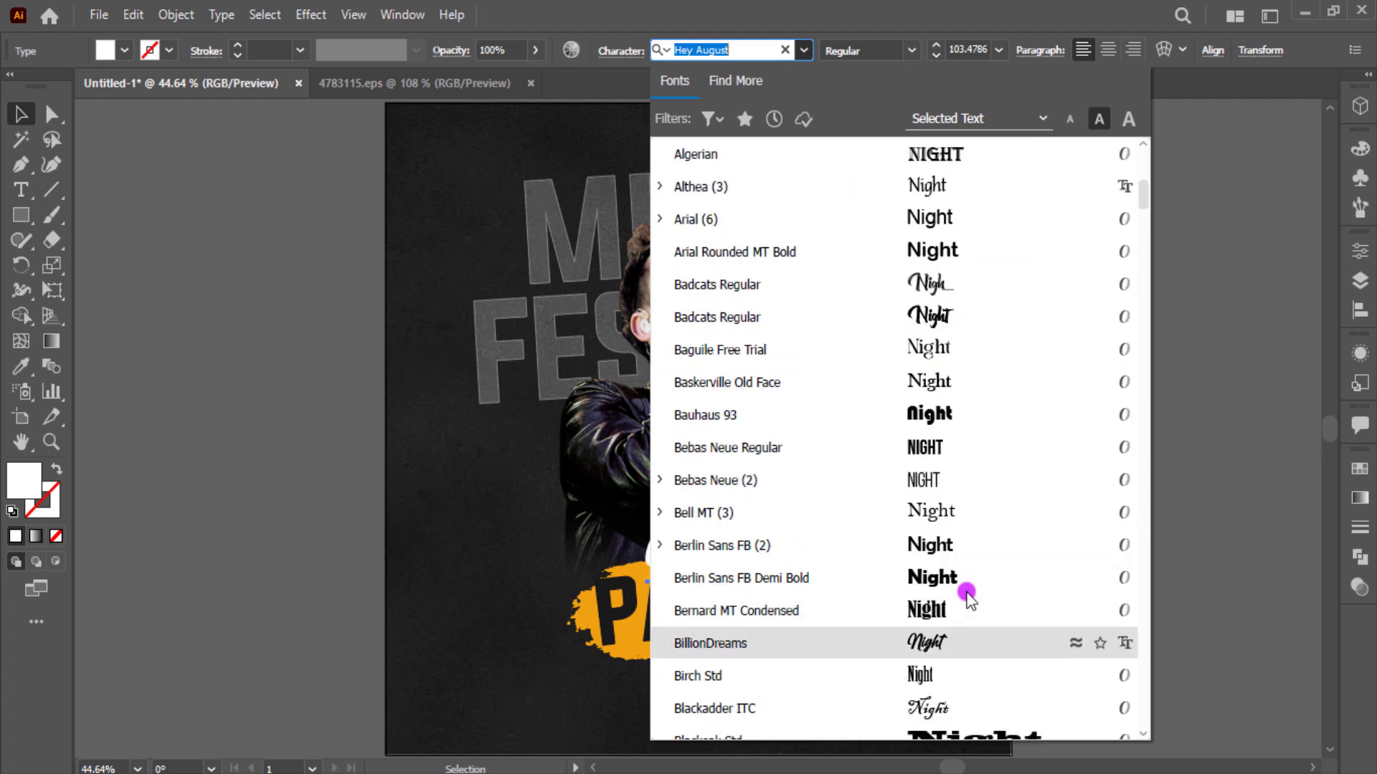
scroll(967, 593, down, 1)
click(965, 544)
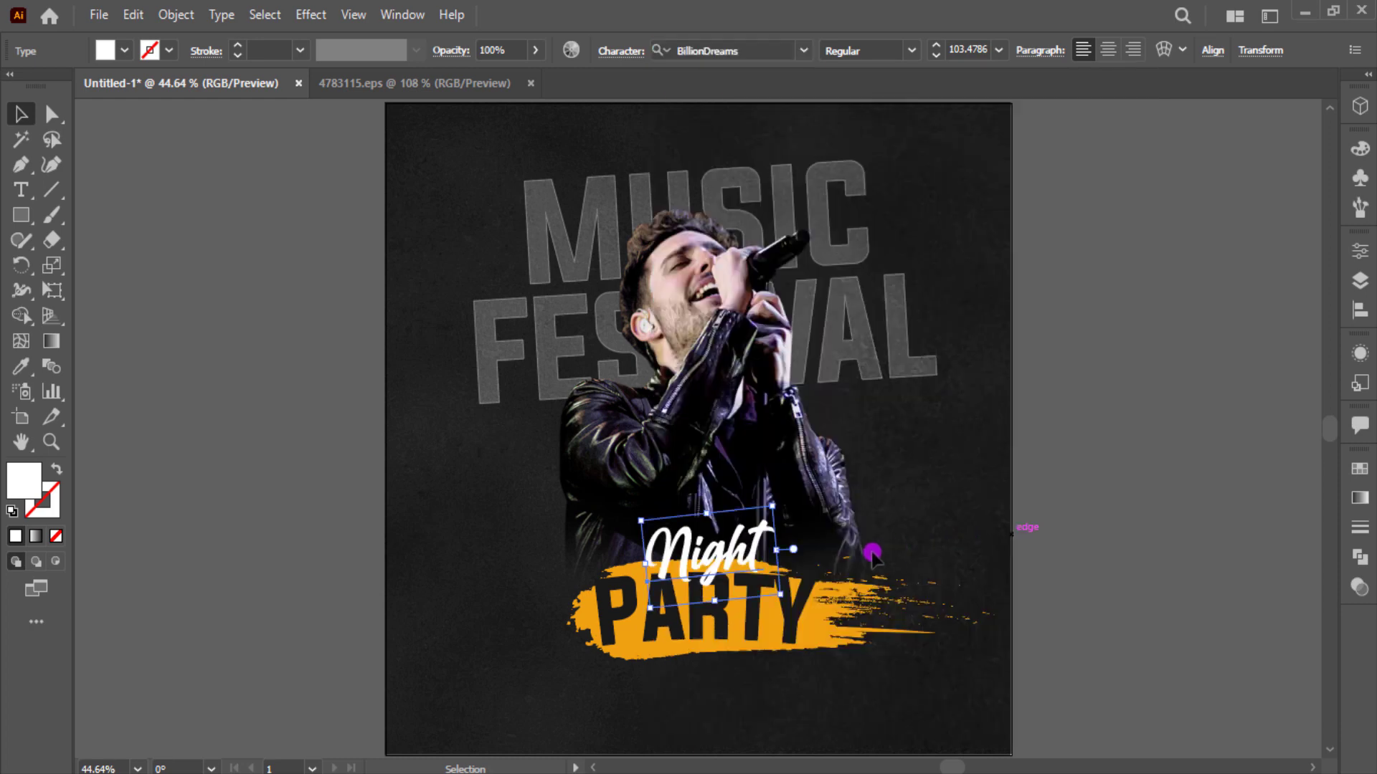
- Nudge the Night text up and to the right, and add a Multiply drop shadow with 75% opacity, 7 px offsets and 5 px blur
drag(745, 560, 757, 551)
click(311, 14)
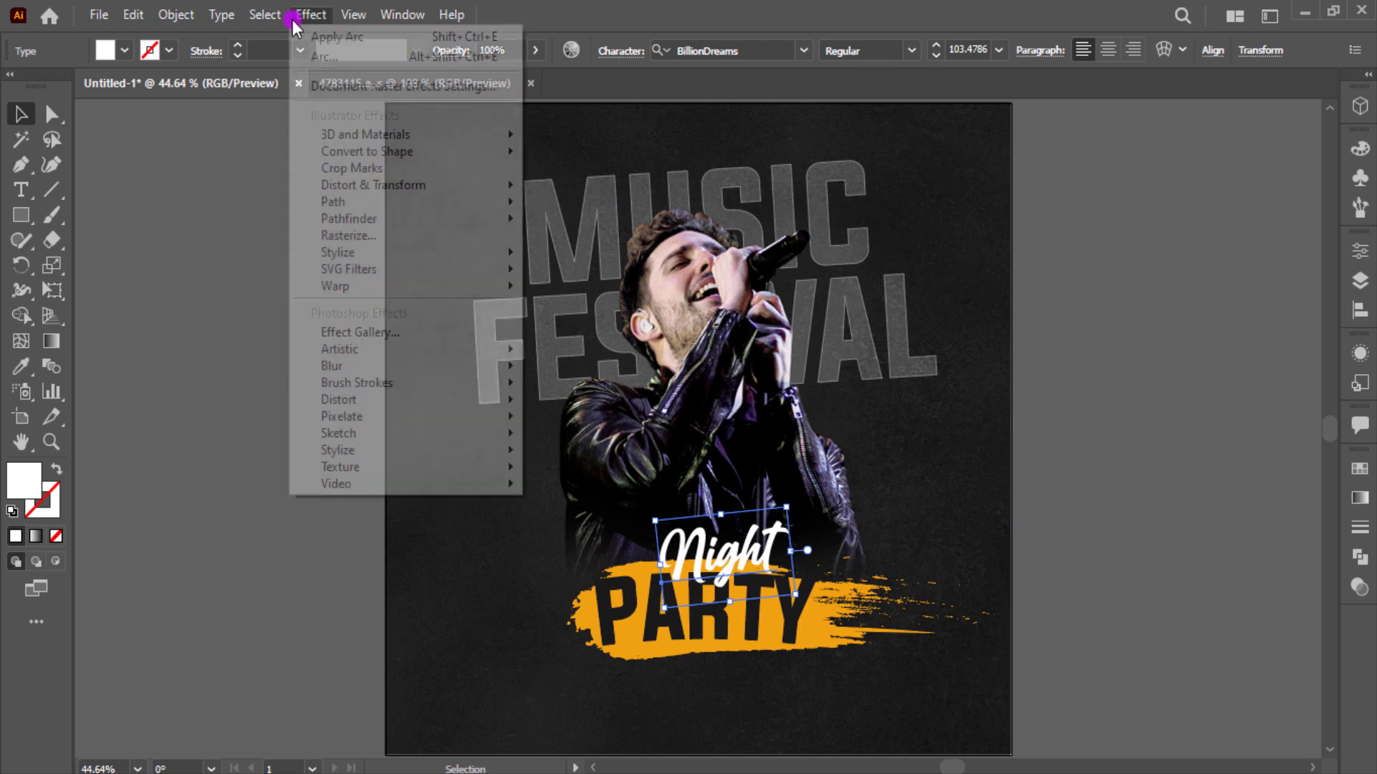
mouse_move(495, 252)
click(566, 256)
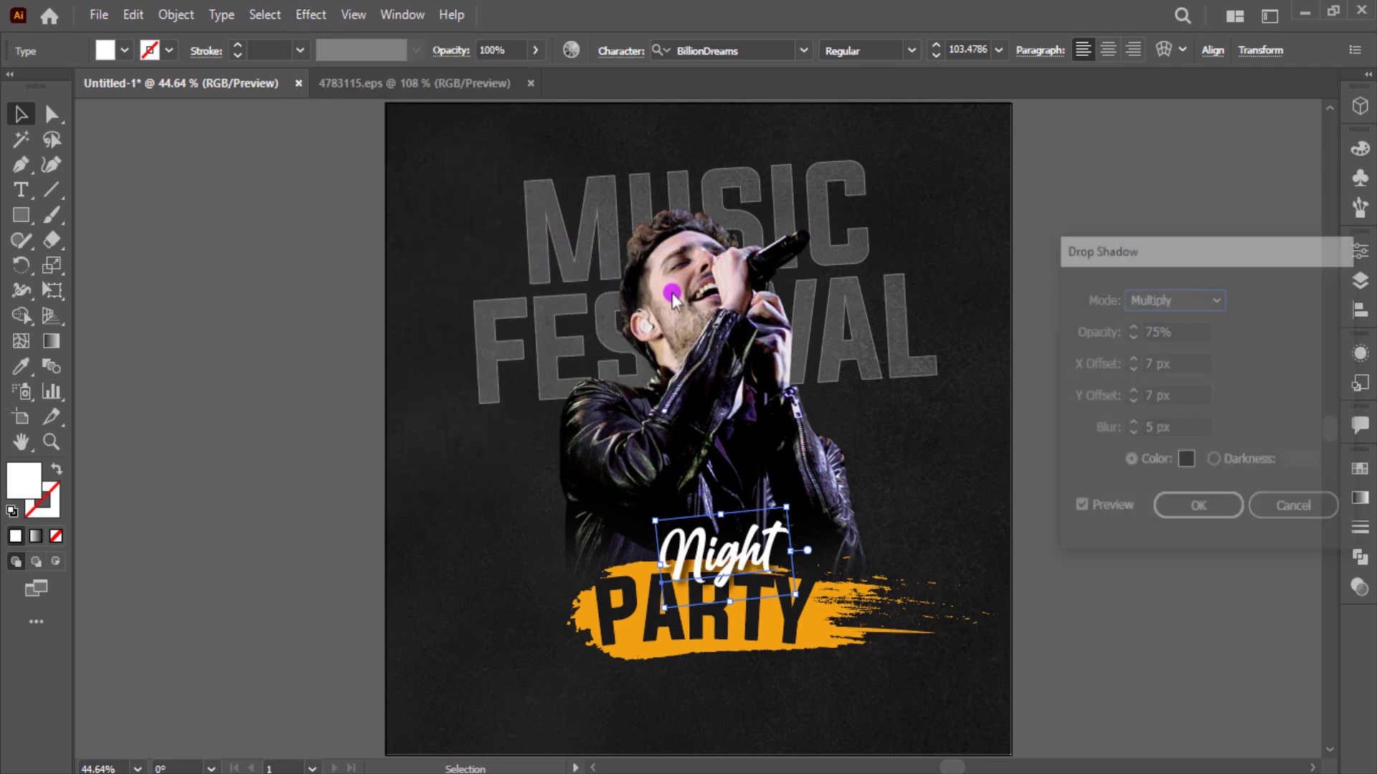
click(1177, 503)
click(1090, 604)
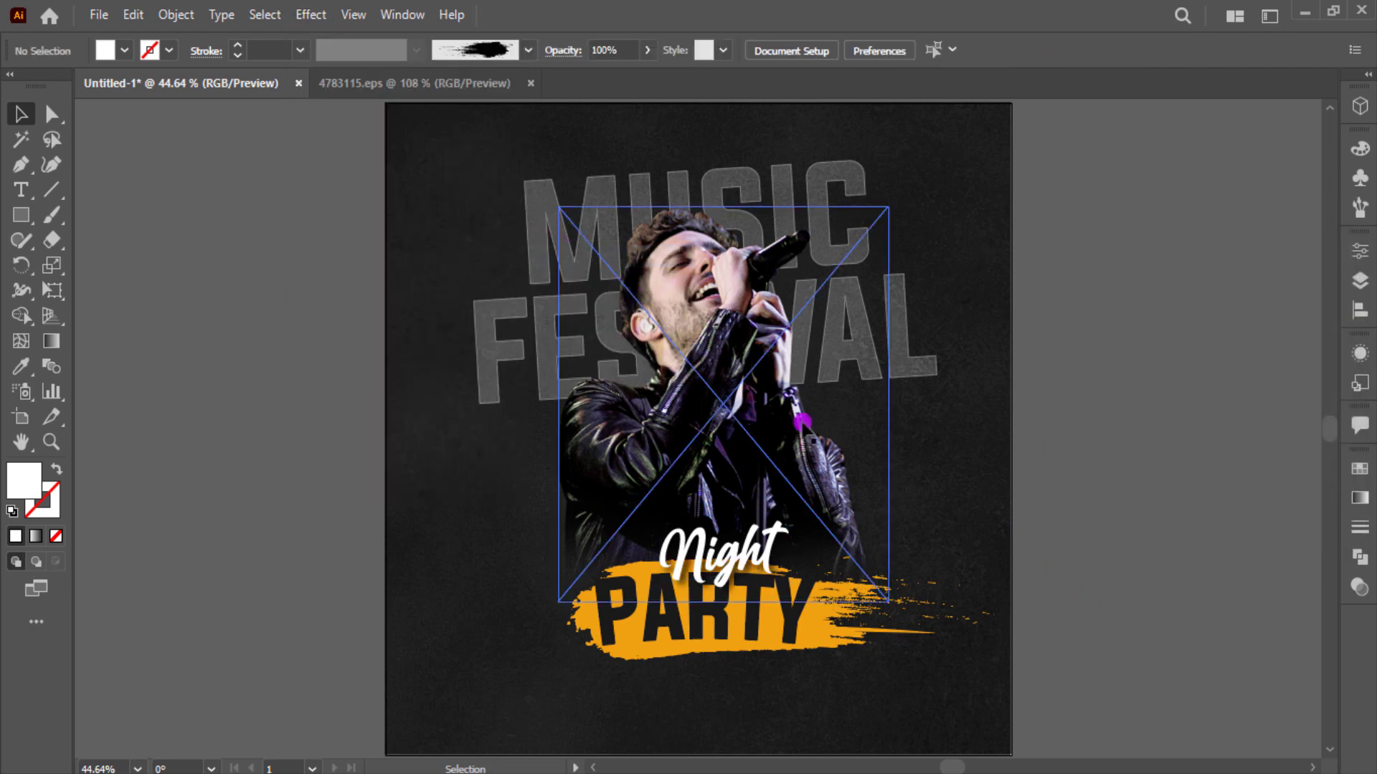
- Scale the title, singer photo and Night PARTY artwork together to about 792 px wide and move the group slightly up
drag(428, 185, 743, 463)
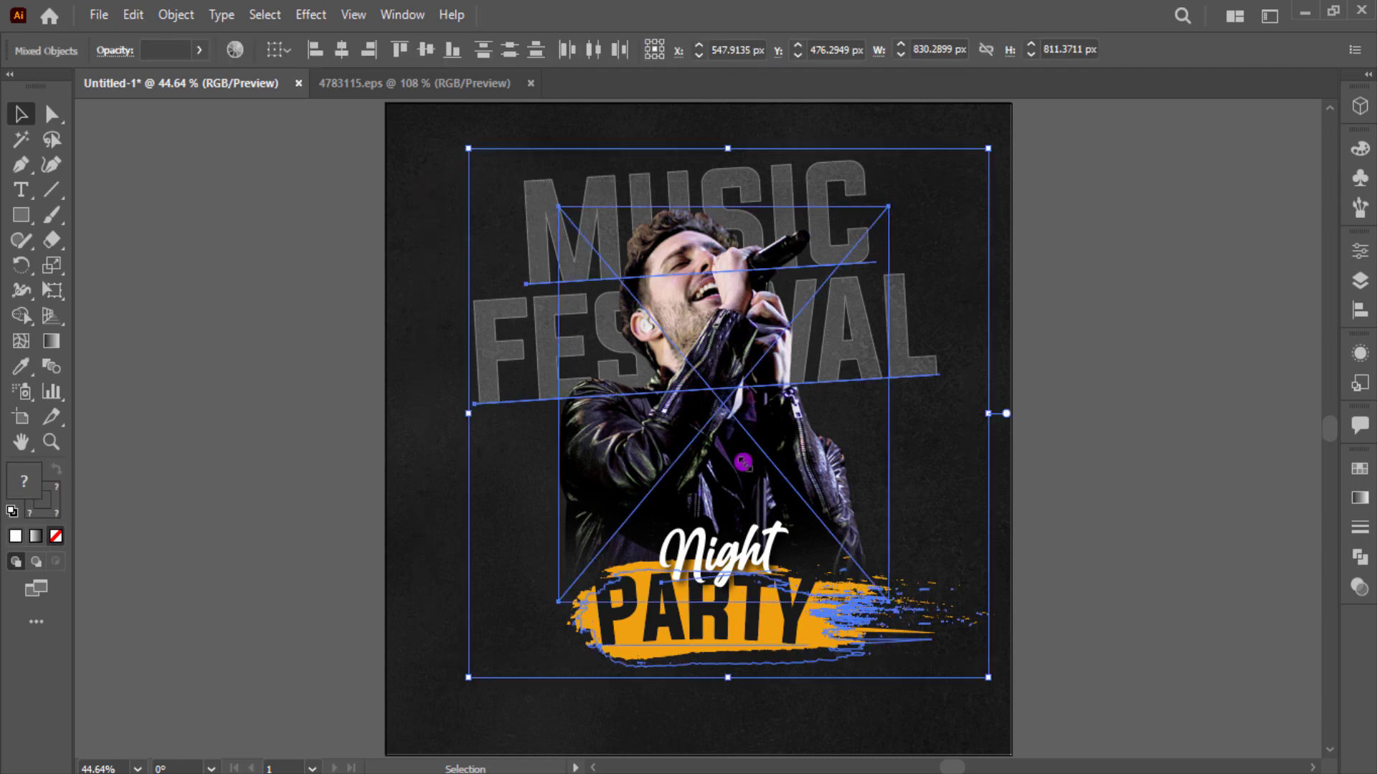
drag(988, 677, 973, 669)
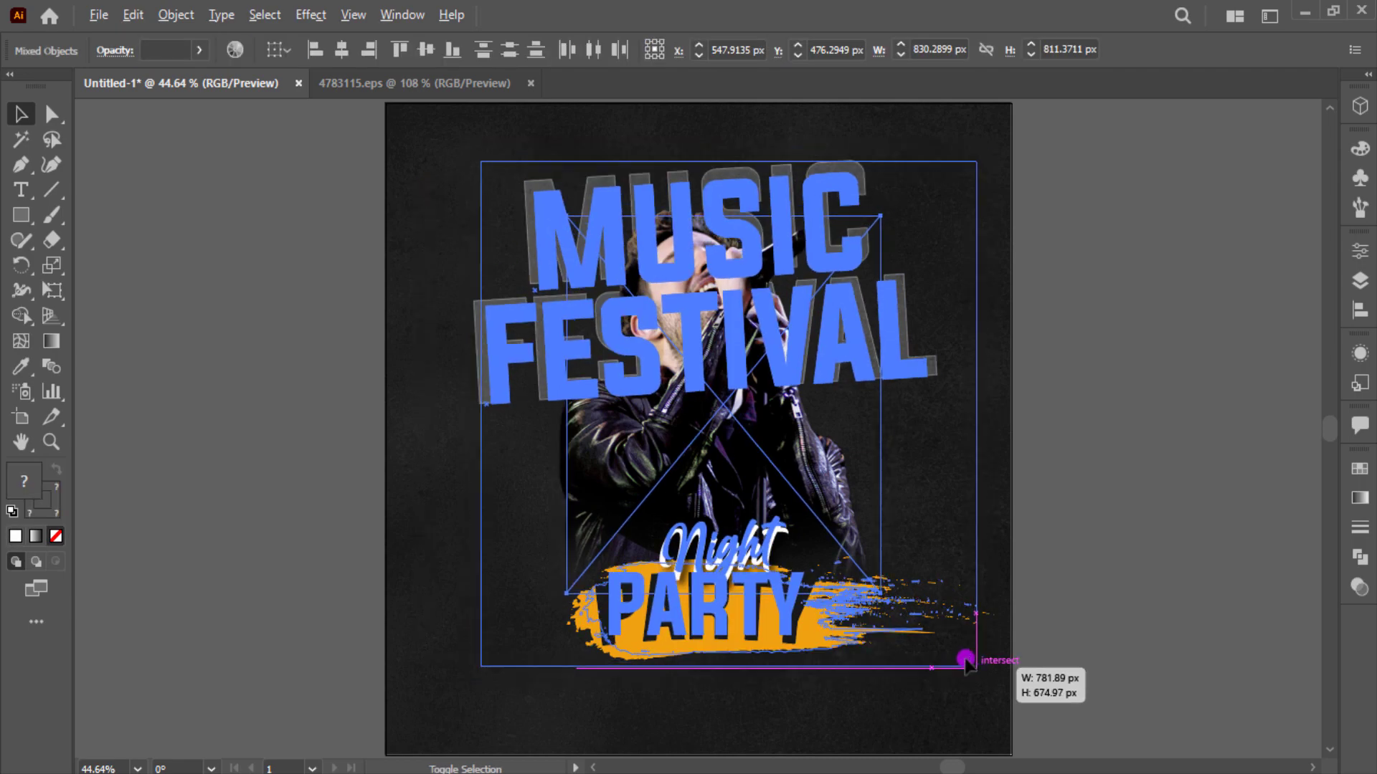
drag(965, 659, 965, 660)
drag(795, 472, 795, 453)
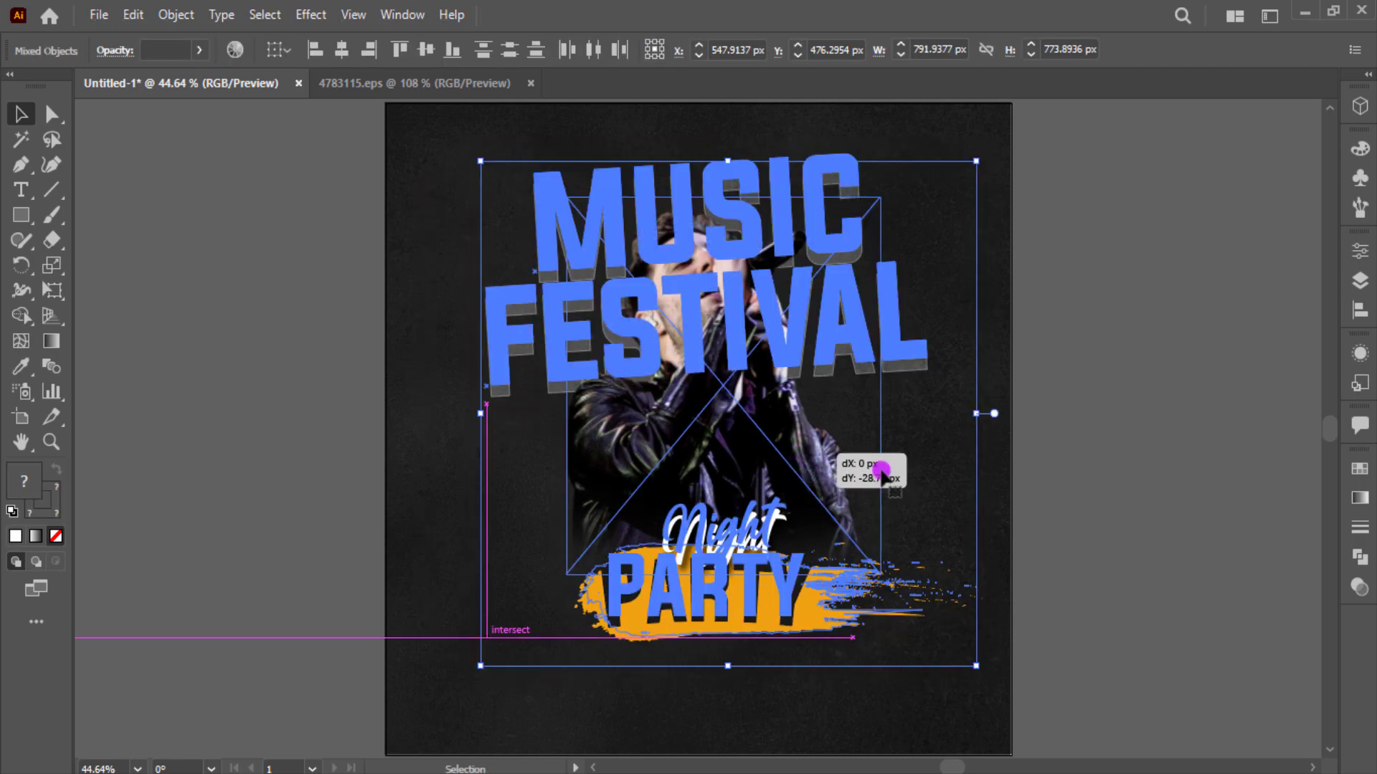
drag(882, 473, 882, 473)
click(1004, 329)
- Select the singer photo with the Night PARTY lettering and brush stroke, and nudge them together about 9 px to the left
drag(948, 161, 531, 656)
drag(964, 686, 643, 543)
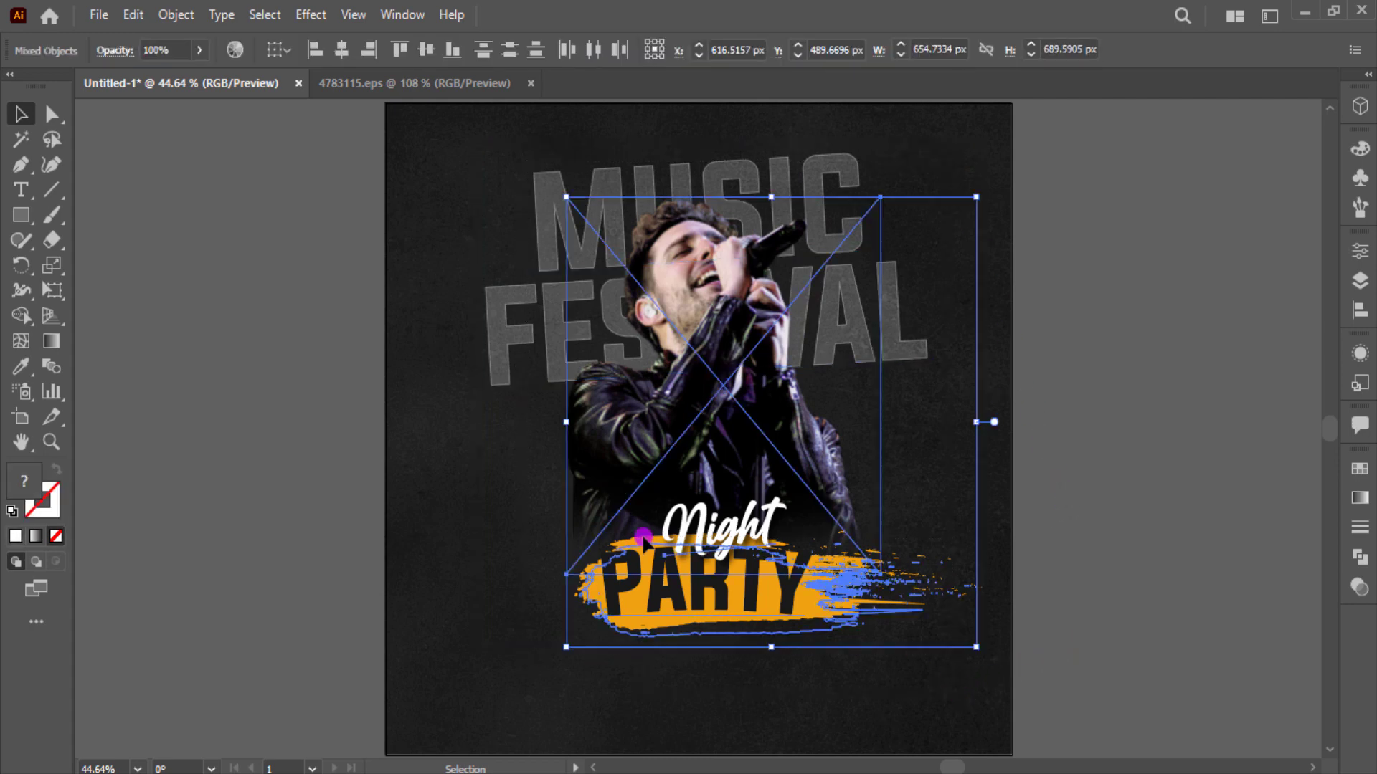
key(Left)
key(Left)
key(Left)
key(Left)
key(Left)
key(Left)
key(Left)
key(Left)
key(Left)
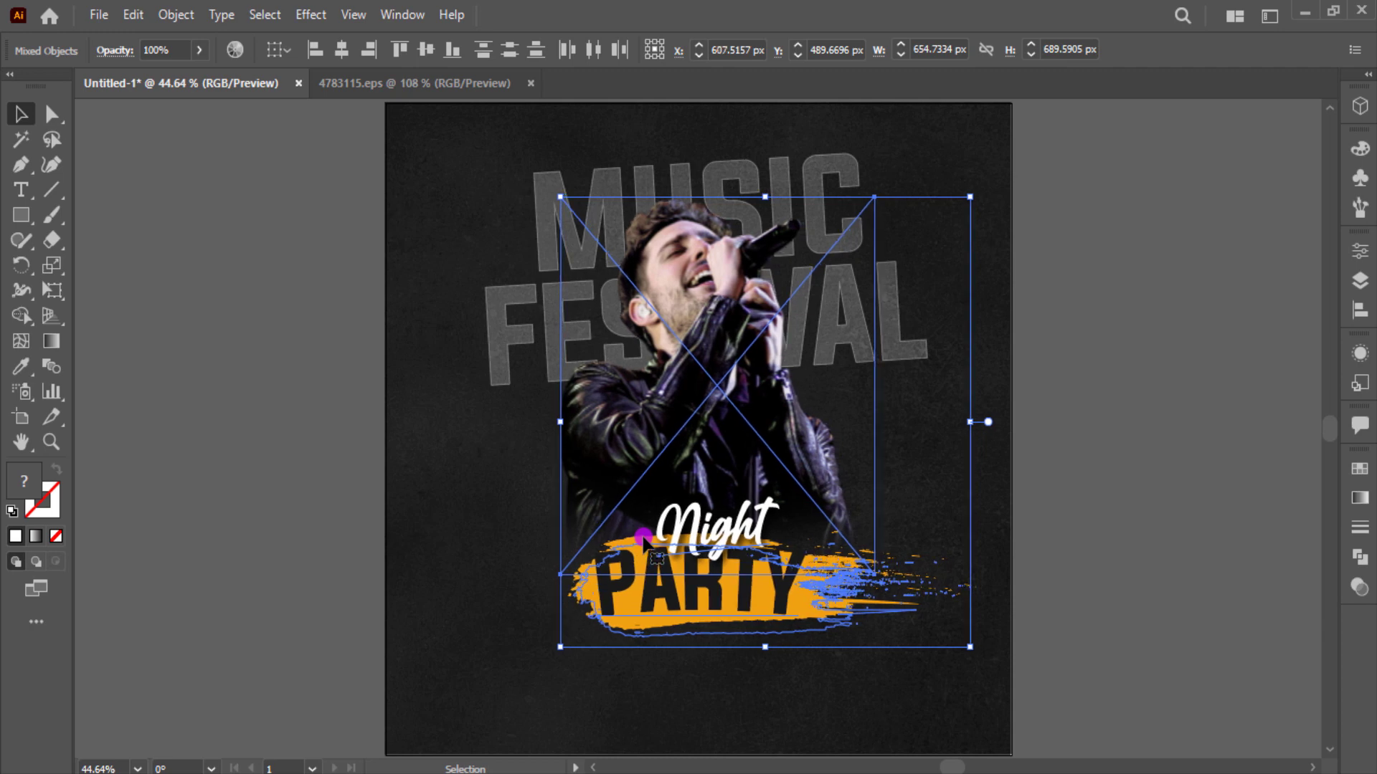
click(1188, 548)
- Apply the last used drop shadow effect to the MUSIC FESTIVAL title text
drag(942, 208, 882, 347)
click(1039, 310)
drag(479, 152, 534, 191)
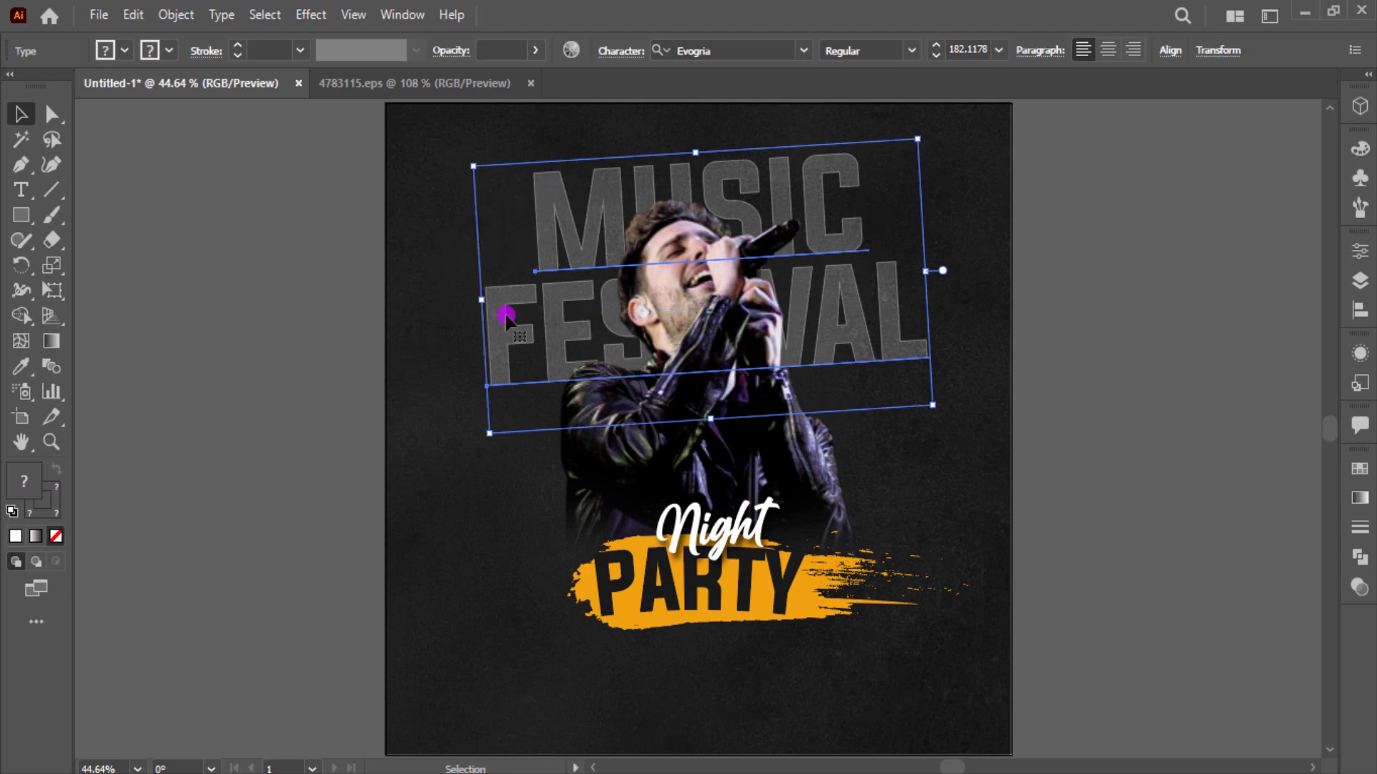
key(ctrl+shift+e)
click(402, 316)
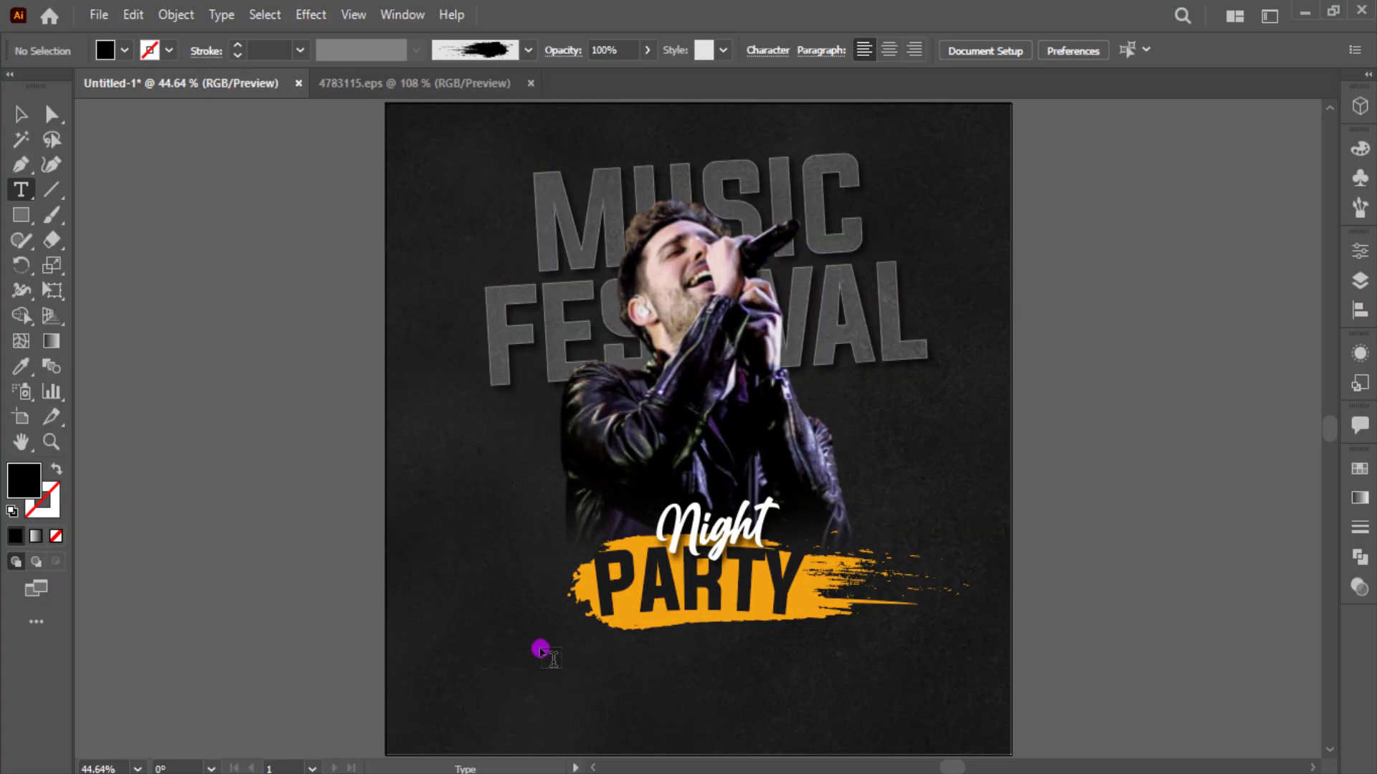
- Add an area text frame of Lorem ipsum placeholder text below the orange brush stroke and fill the text with white
drag(540, 649, 940, 711)
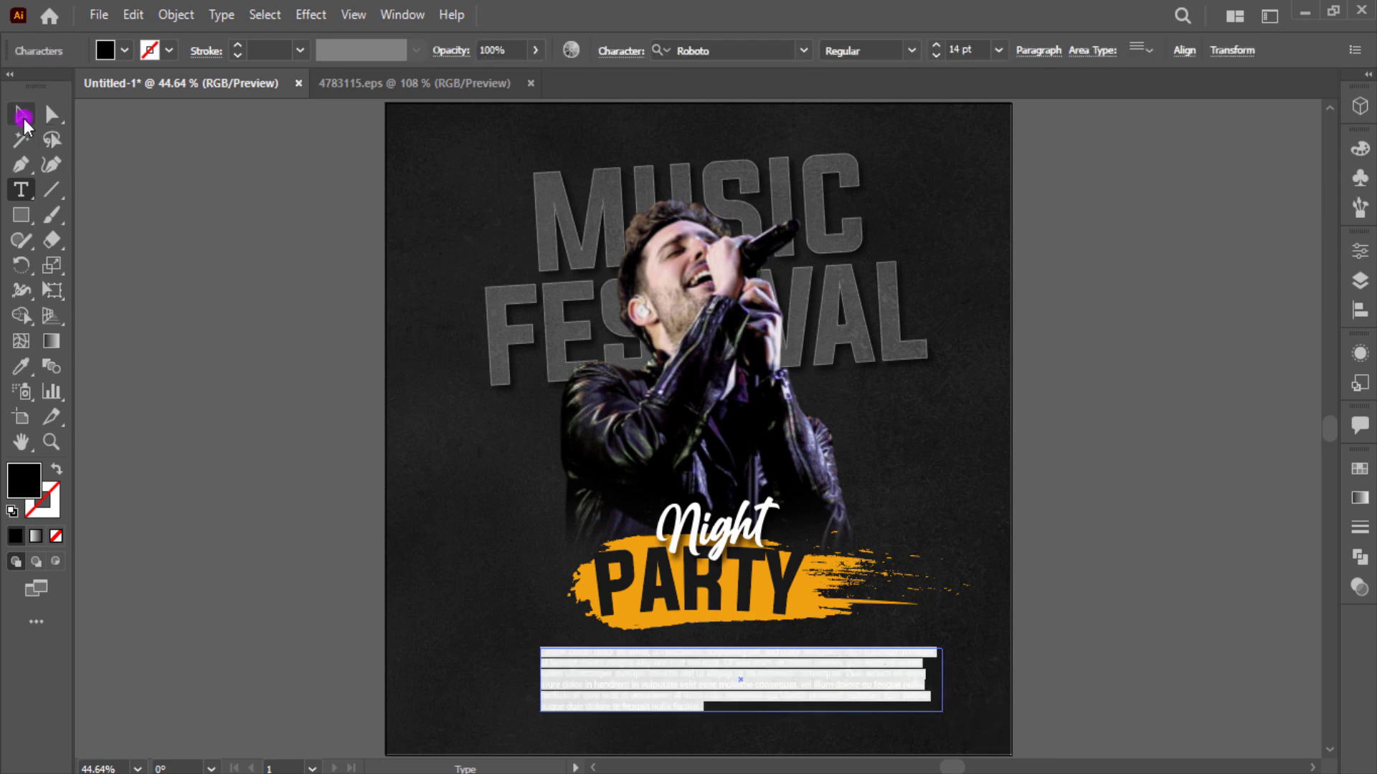
click(22, 116)
click(125, 51)
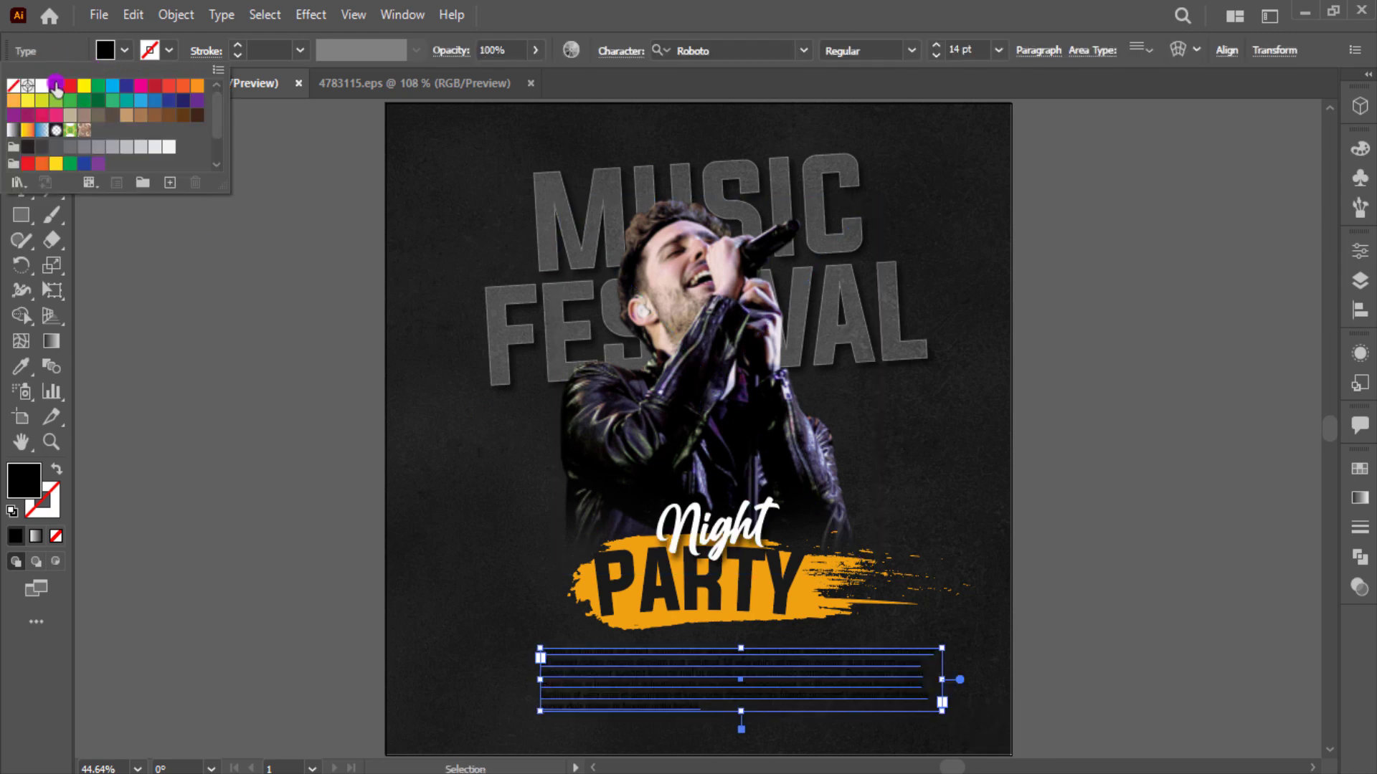
click(52, 85)
click(596, 685)
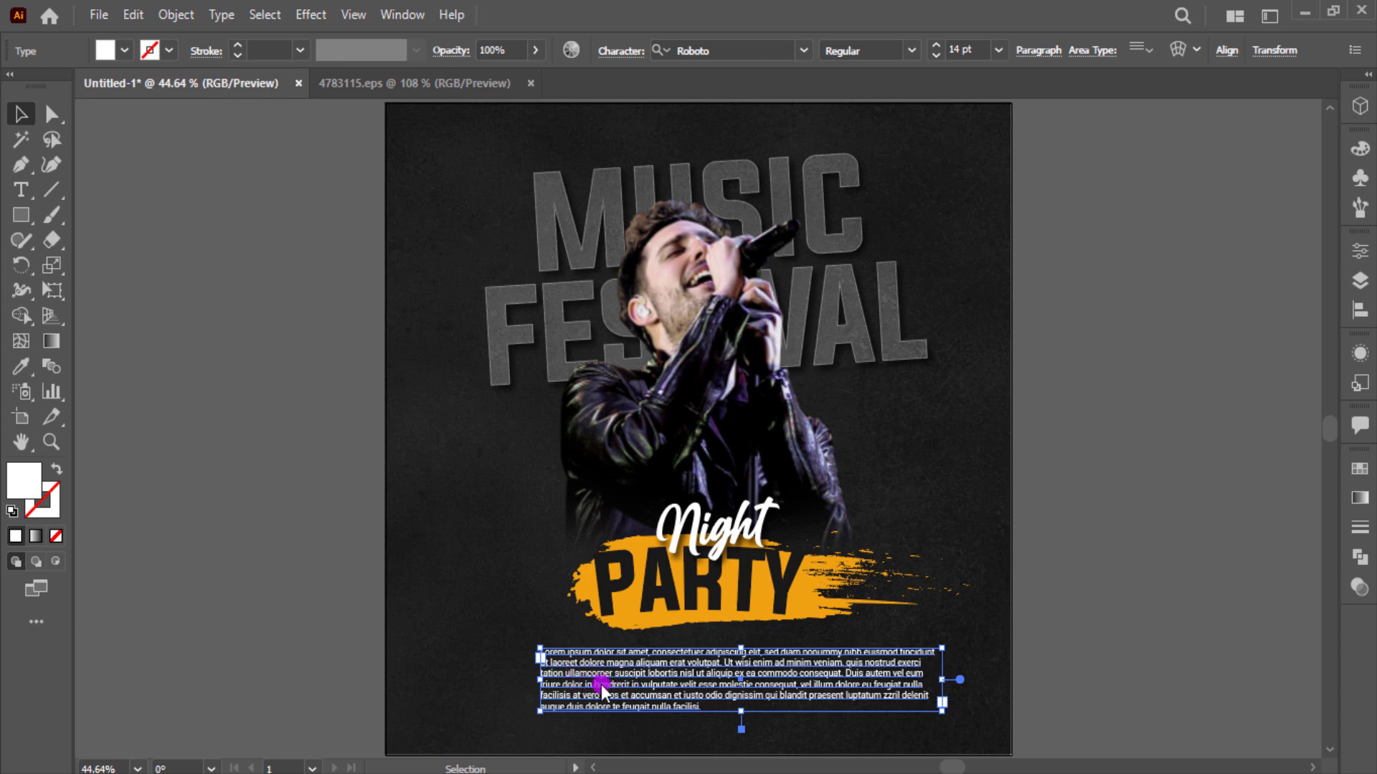
- Center the lines of the placeholder paragraph
click(1196, 52)
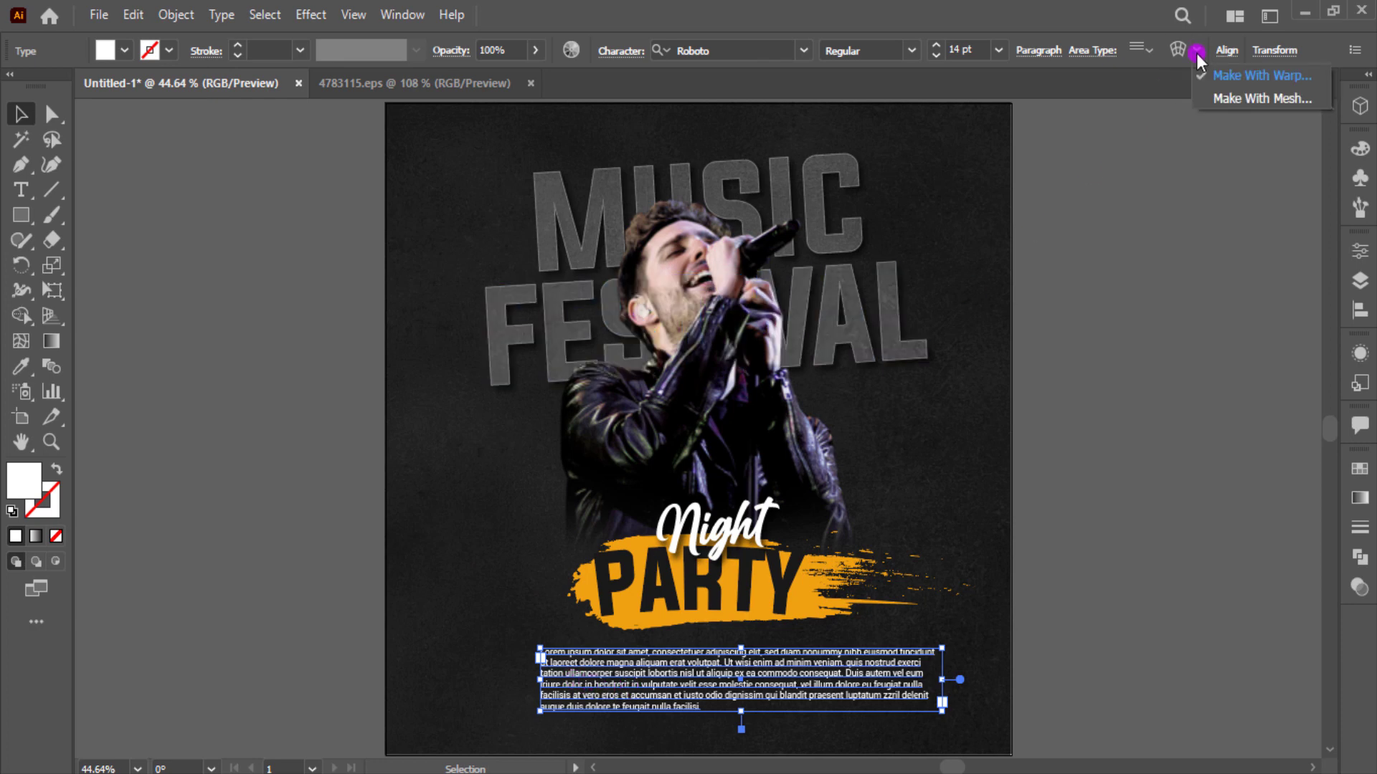
click(1065, 55)
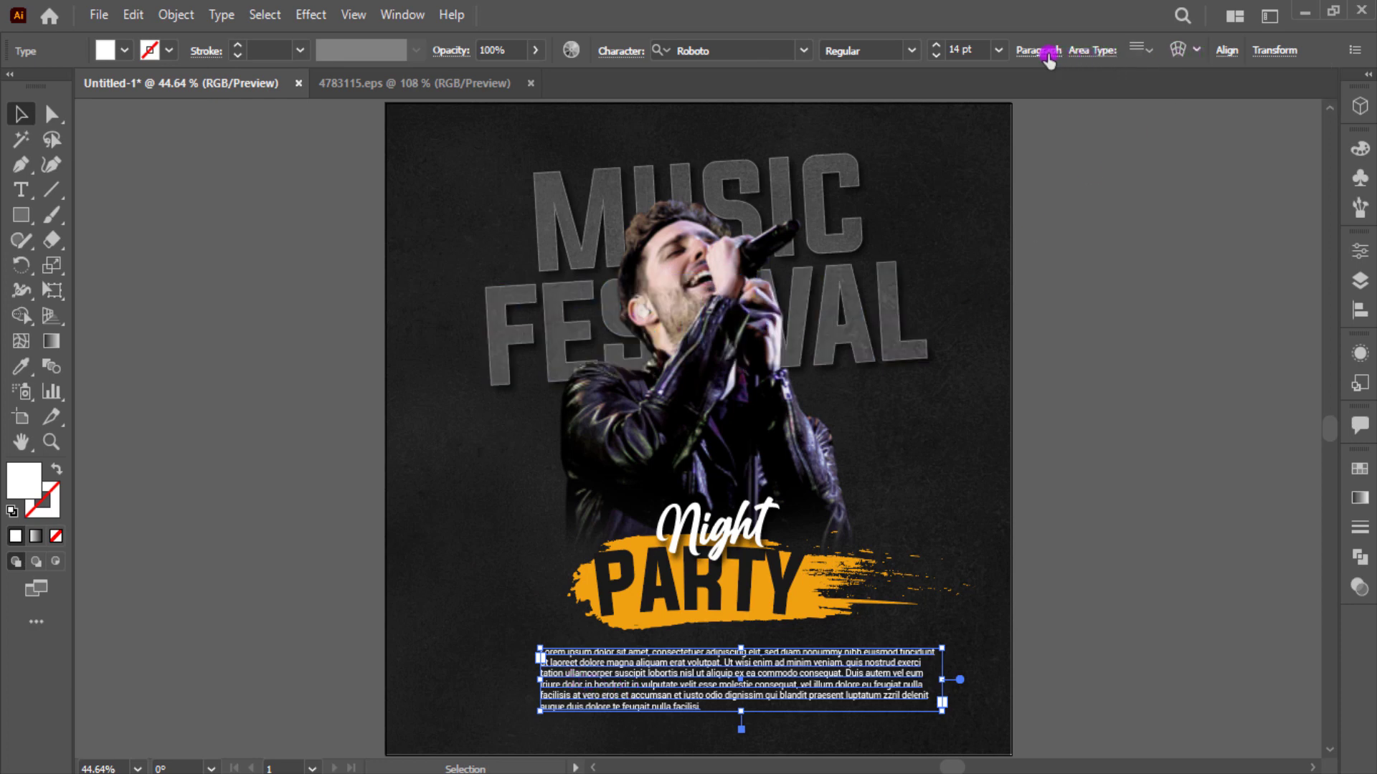
click(1036, 51)
click(877, 92)
click(1021, 521)
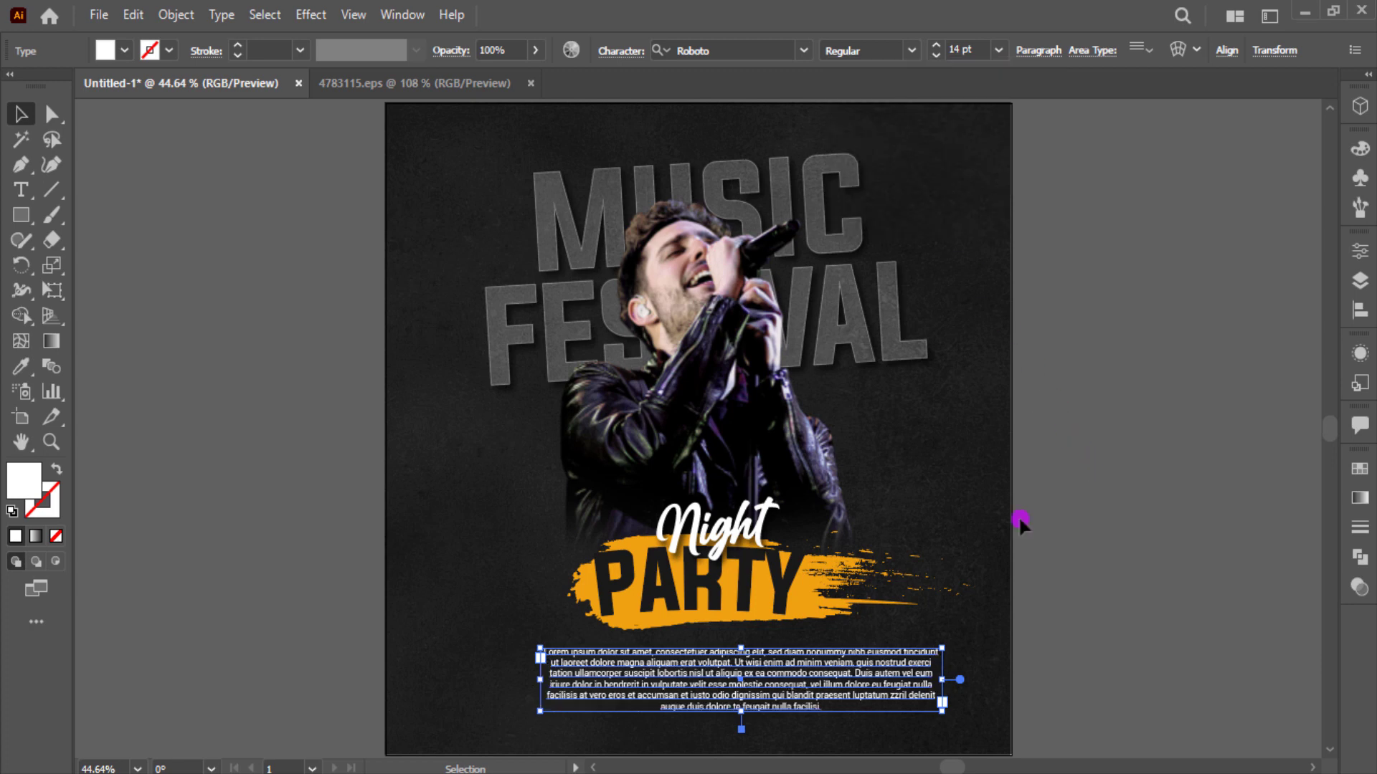
- Delete the end of the placeholder paragraph from "molestie consequat" onward
double_click(784, 717)
drag(725, 683, 943, 716)
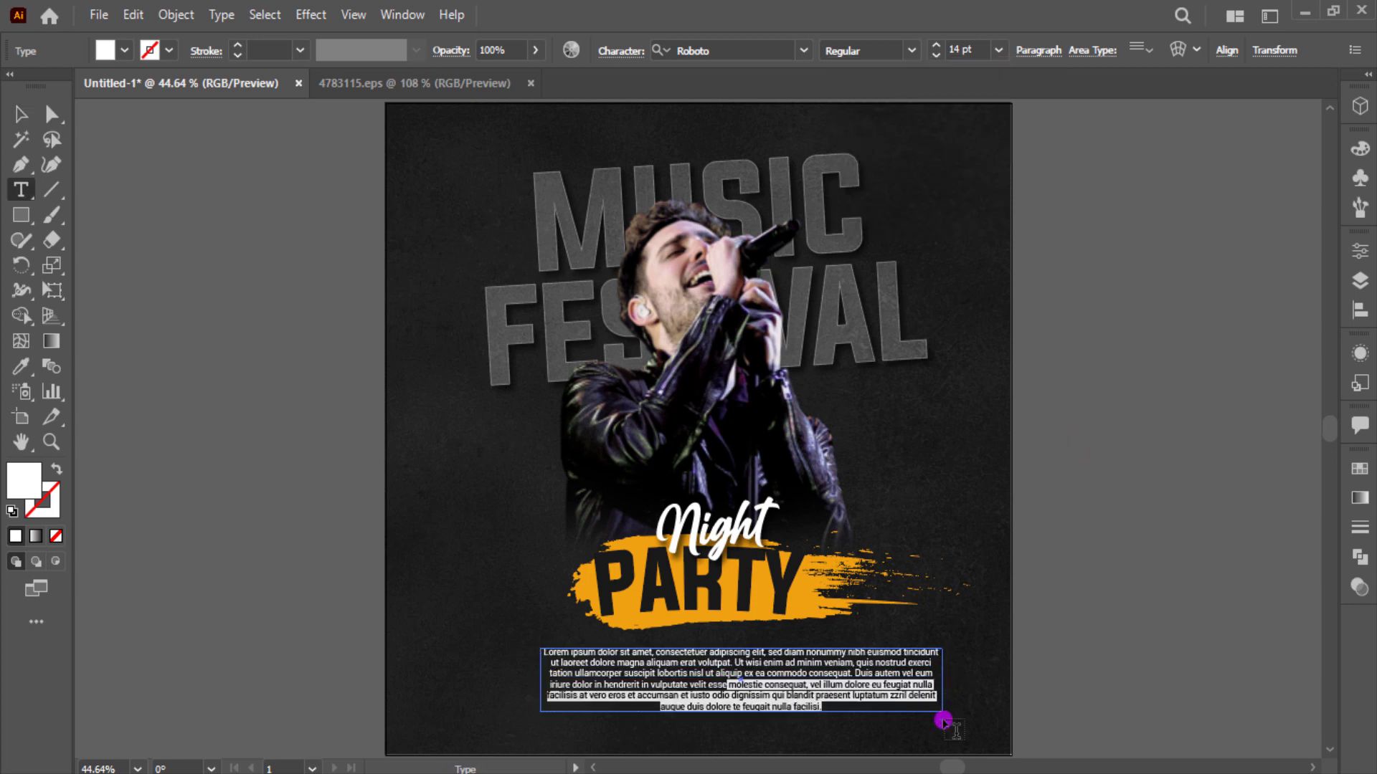
key(BackSpace)
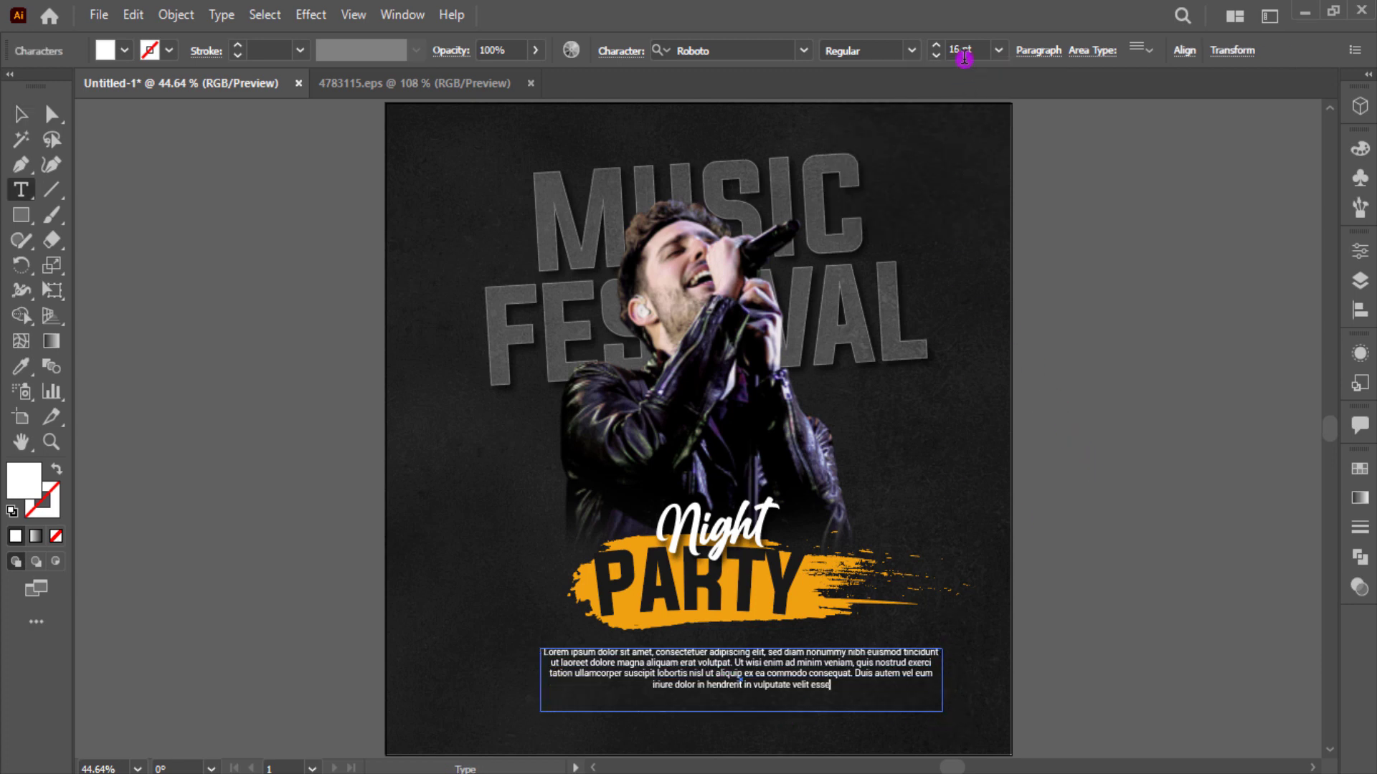
key(Escape)
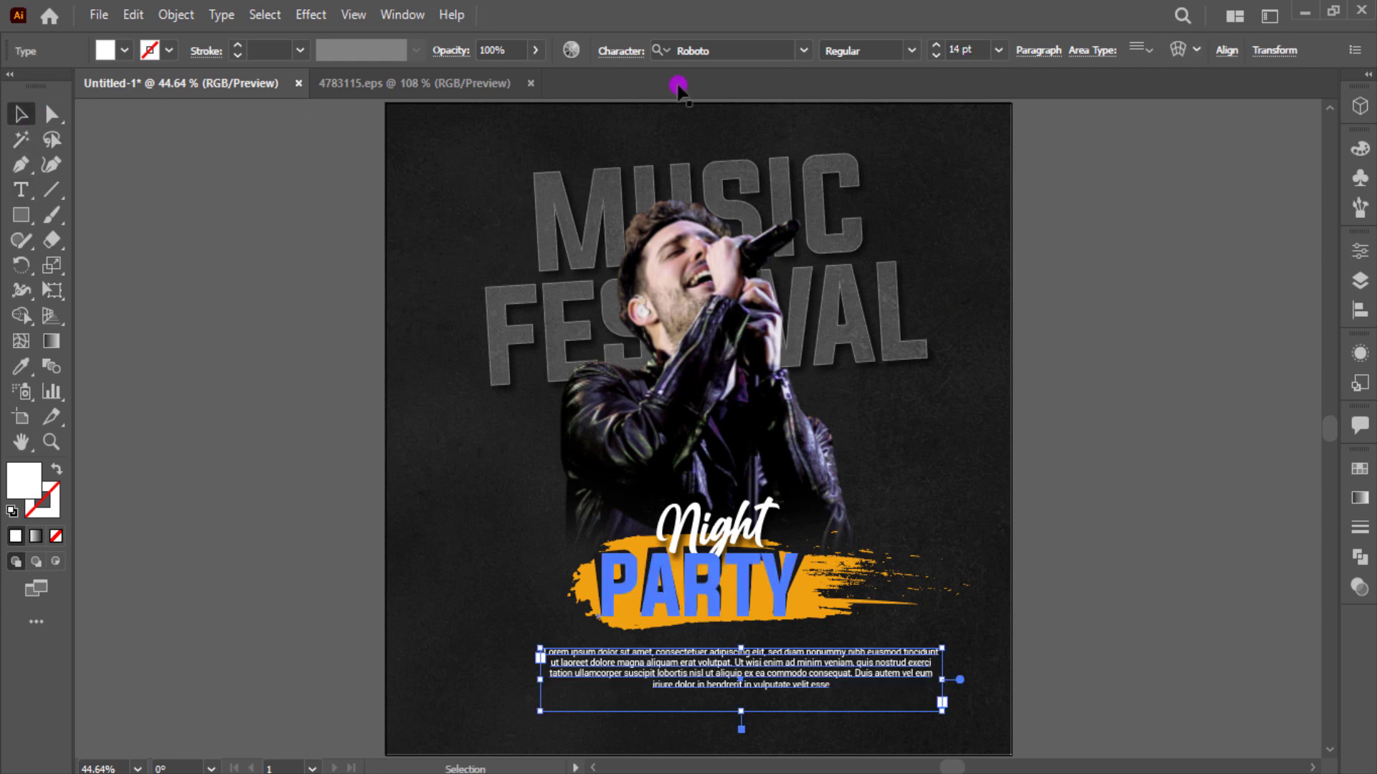
- Enlarge the placeholder paragraph to 19 pt and delete the words between "minim" and "iriure" to shorten it
scroll(958, 70, up, 3)
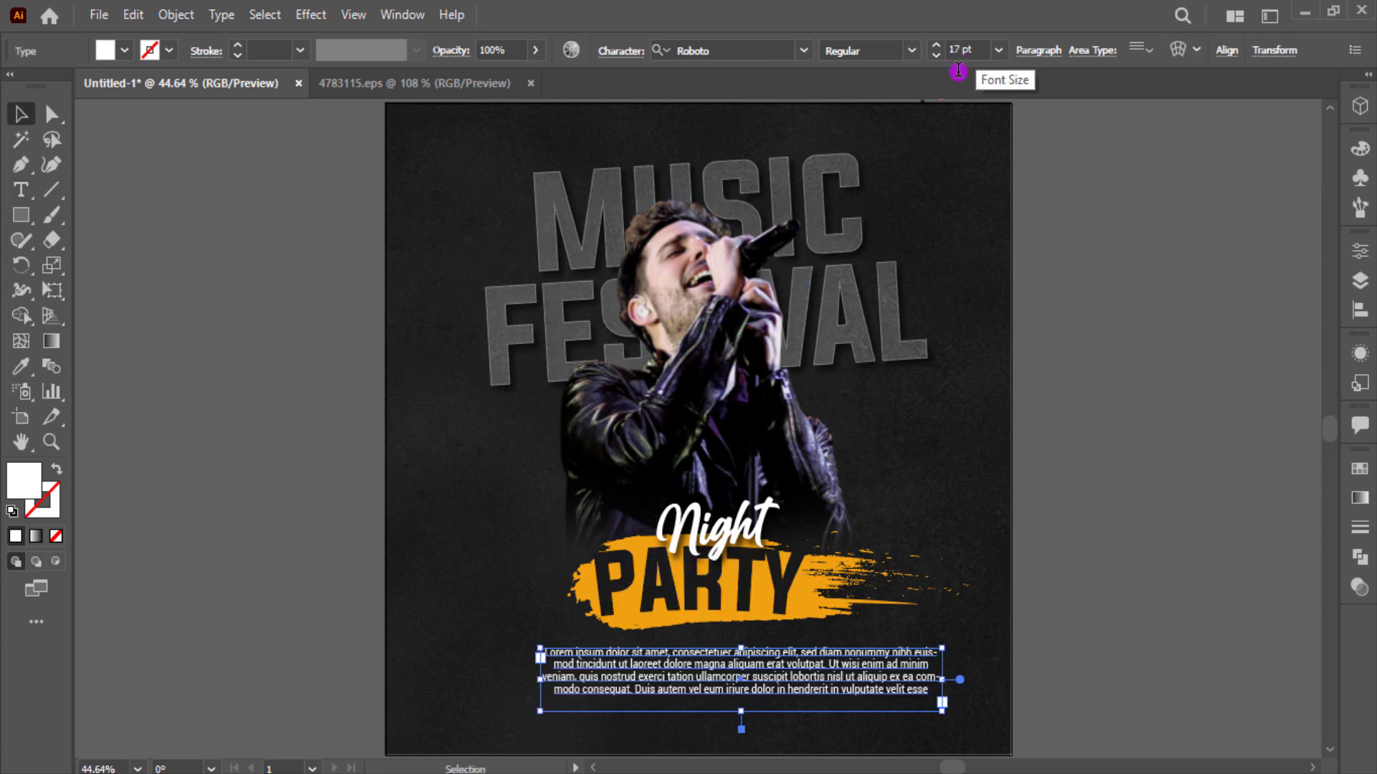
scroll(957, 71, up, 2)
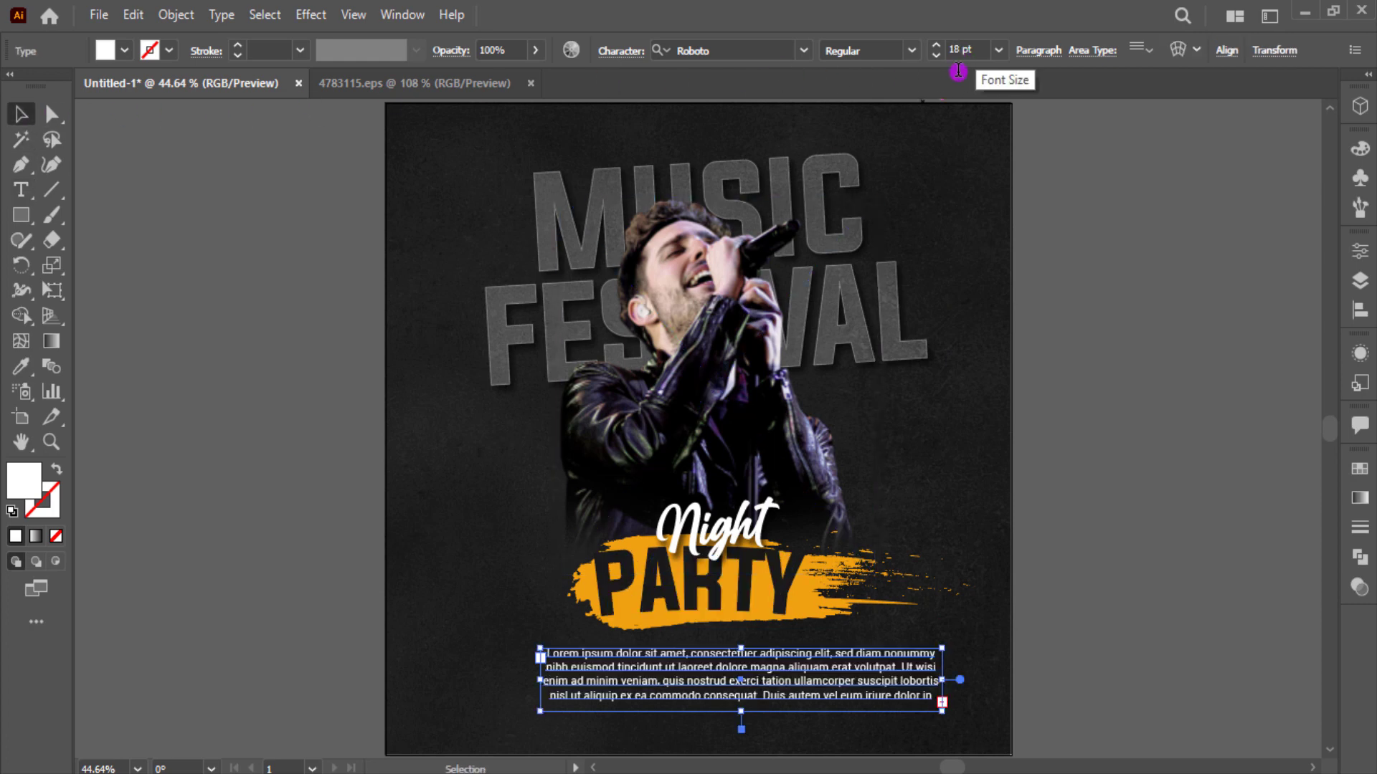
click(27, 192)
drag(673, 699, 897, 709)
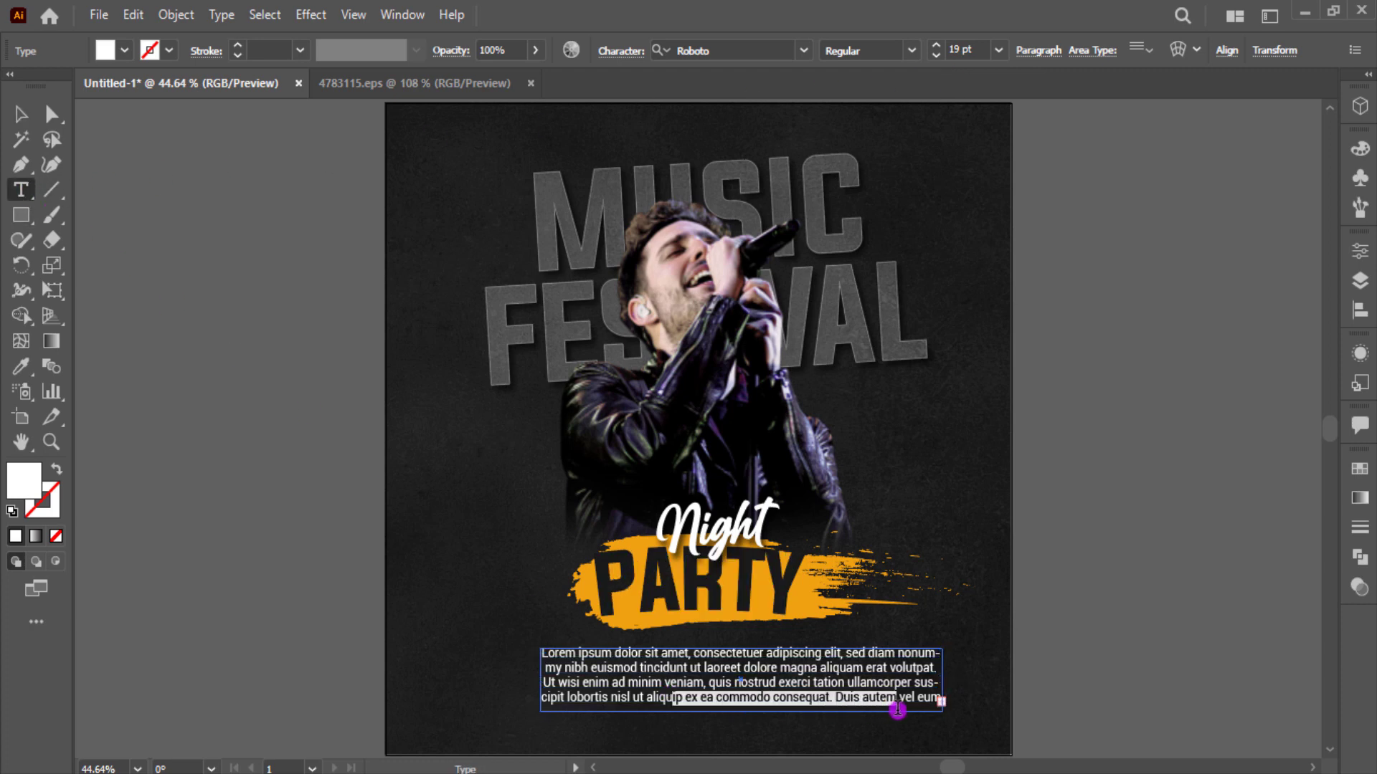
drag(661, 684, 1067, 724)
key(BackSpace)
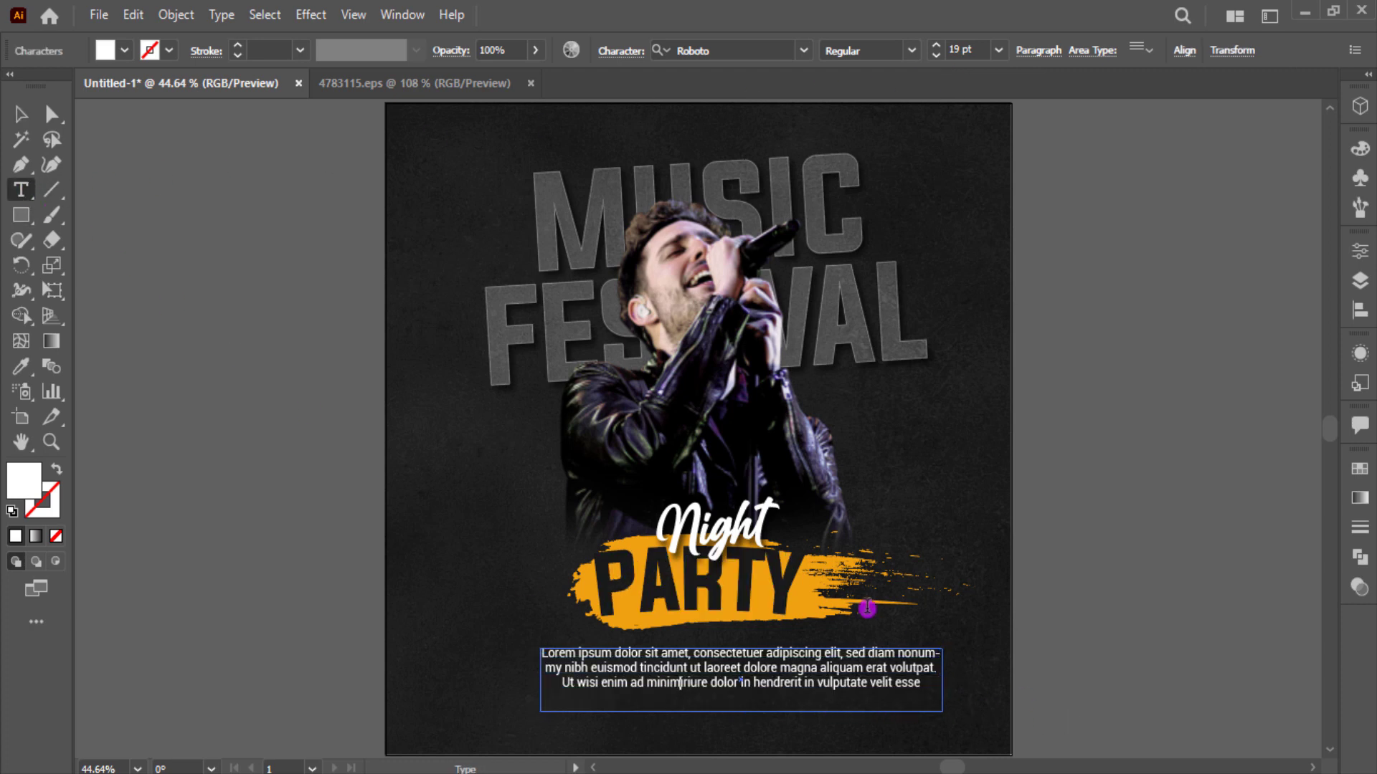
- Center the placeholder paragraph horizontally on the artboard and move it slightly up toward the brush stroke
click(21, 114)
click(1036, 626)
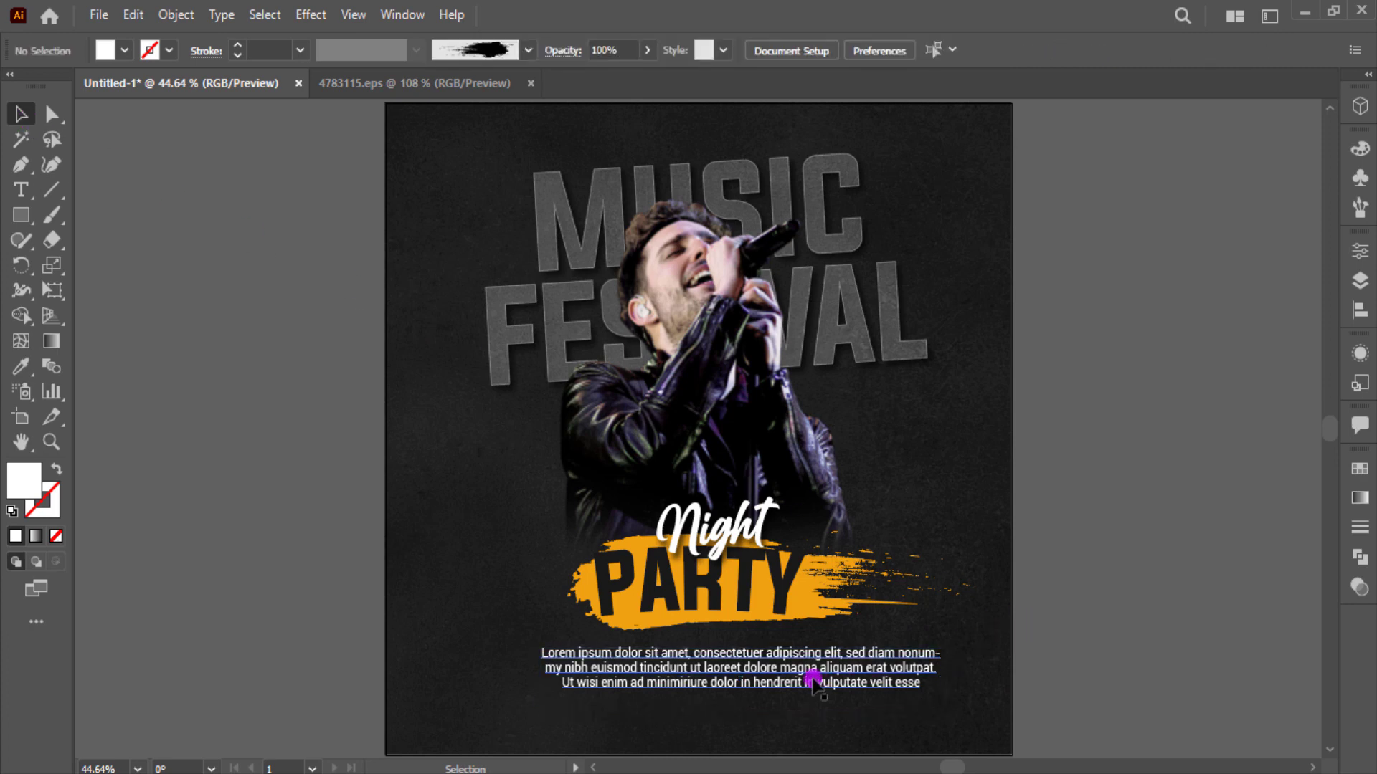
drag(805, 668, 796, 669)
click(1226, 51)
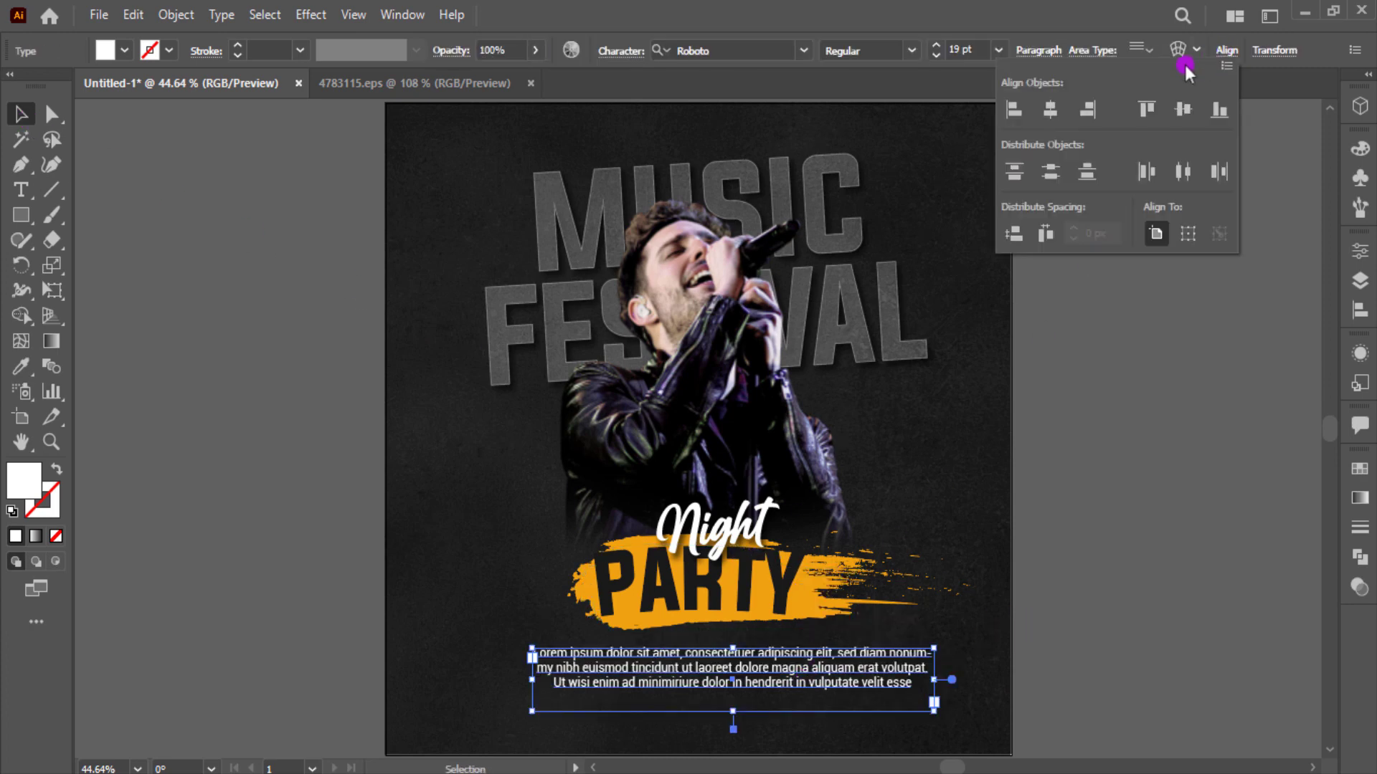
click(1046, 119)
click(1054, 645)
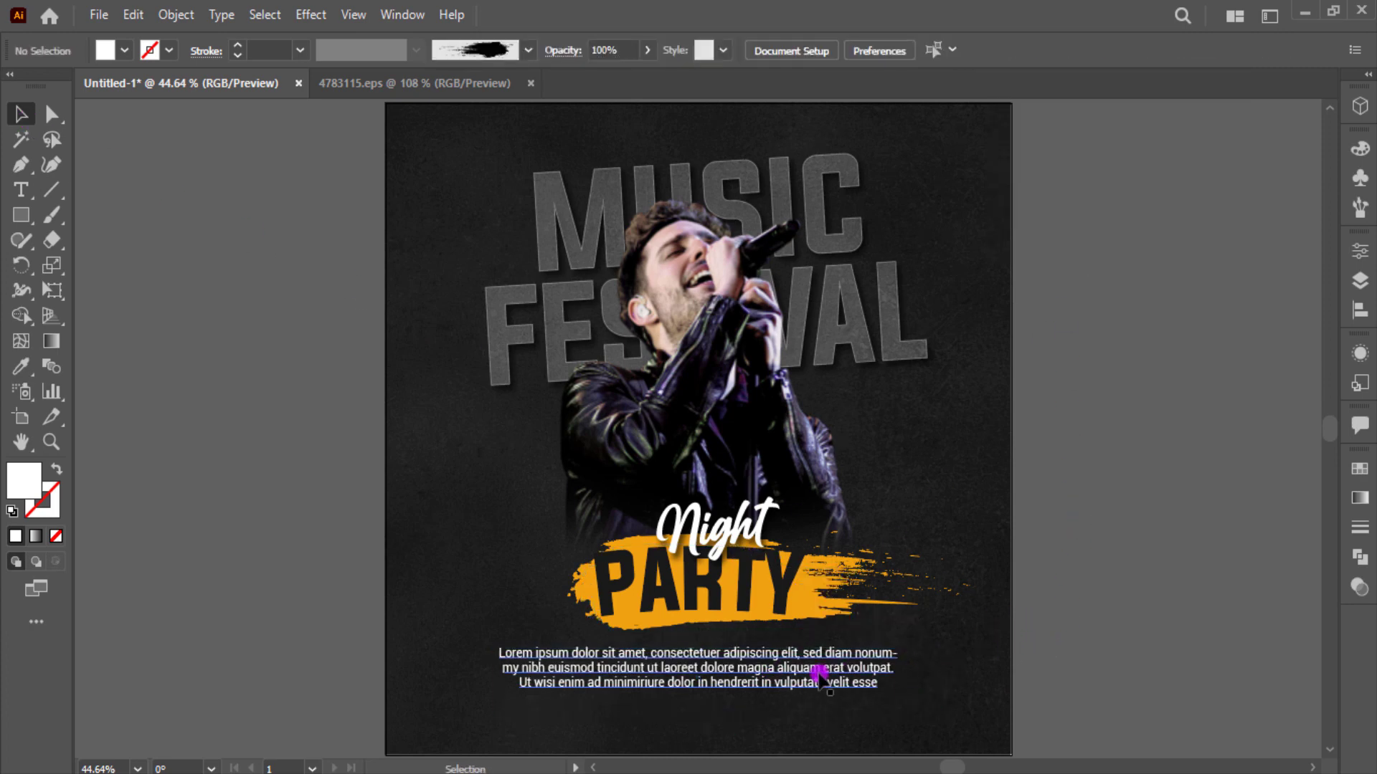
click(793, 670)
drag(789, 684, 786, 674)
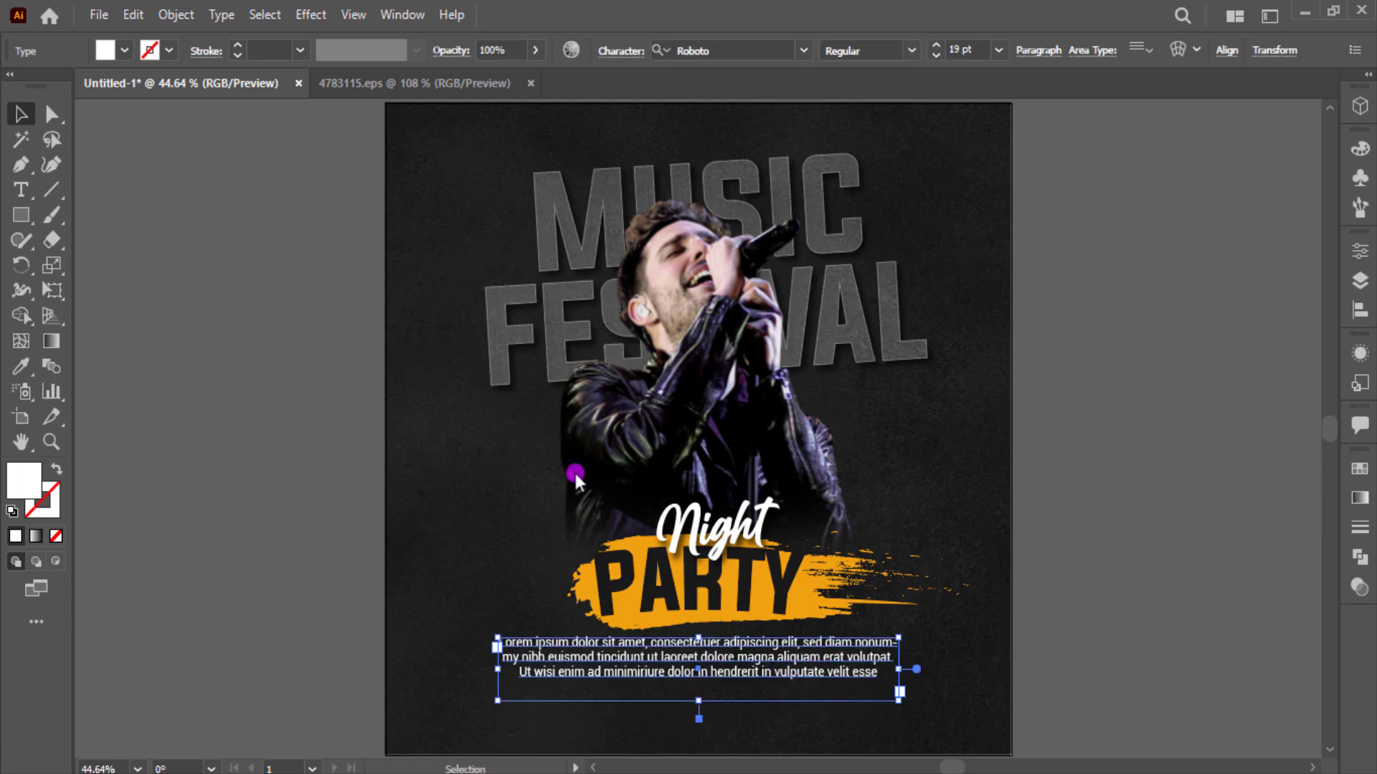
- Fill the placeholder paragraph with light gray and widen its text frame on both sides
click(126, 50)
click(127, 149)
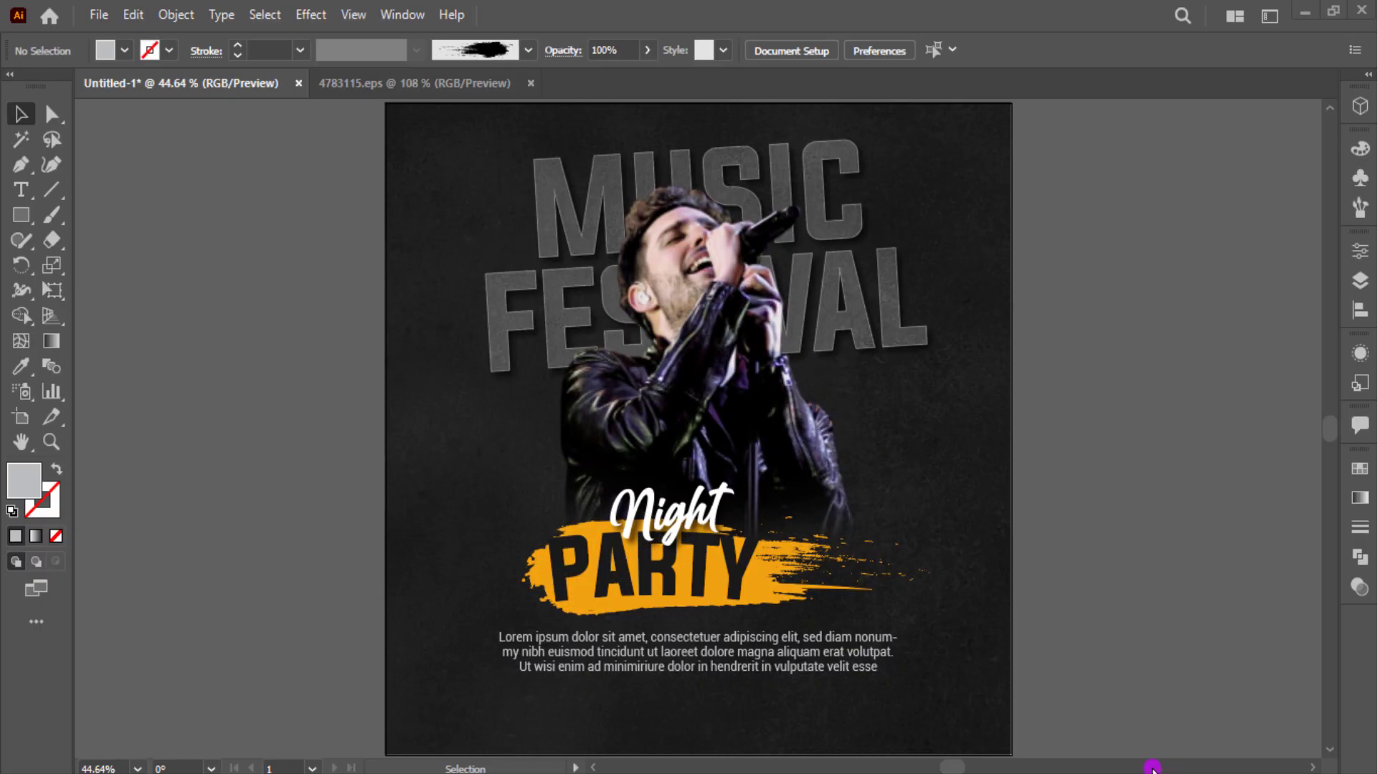
key(F9)
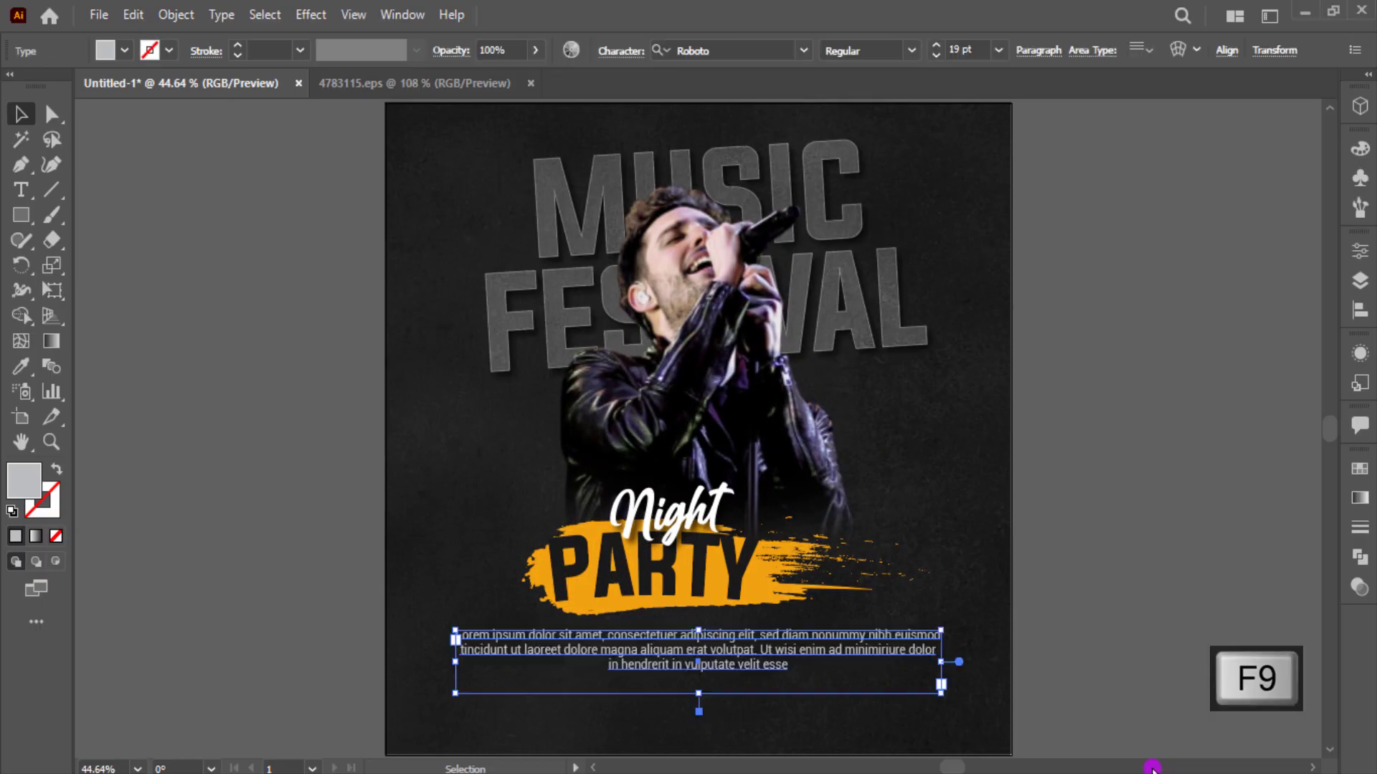
click(1189, 609)
- Add the point text "15$ TICKET | FREE DRINK" beside the poster
scroll(1190, 599, down, 1)
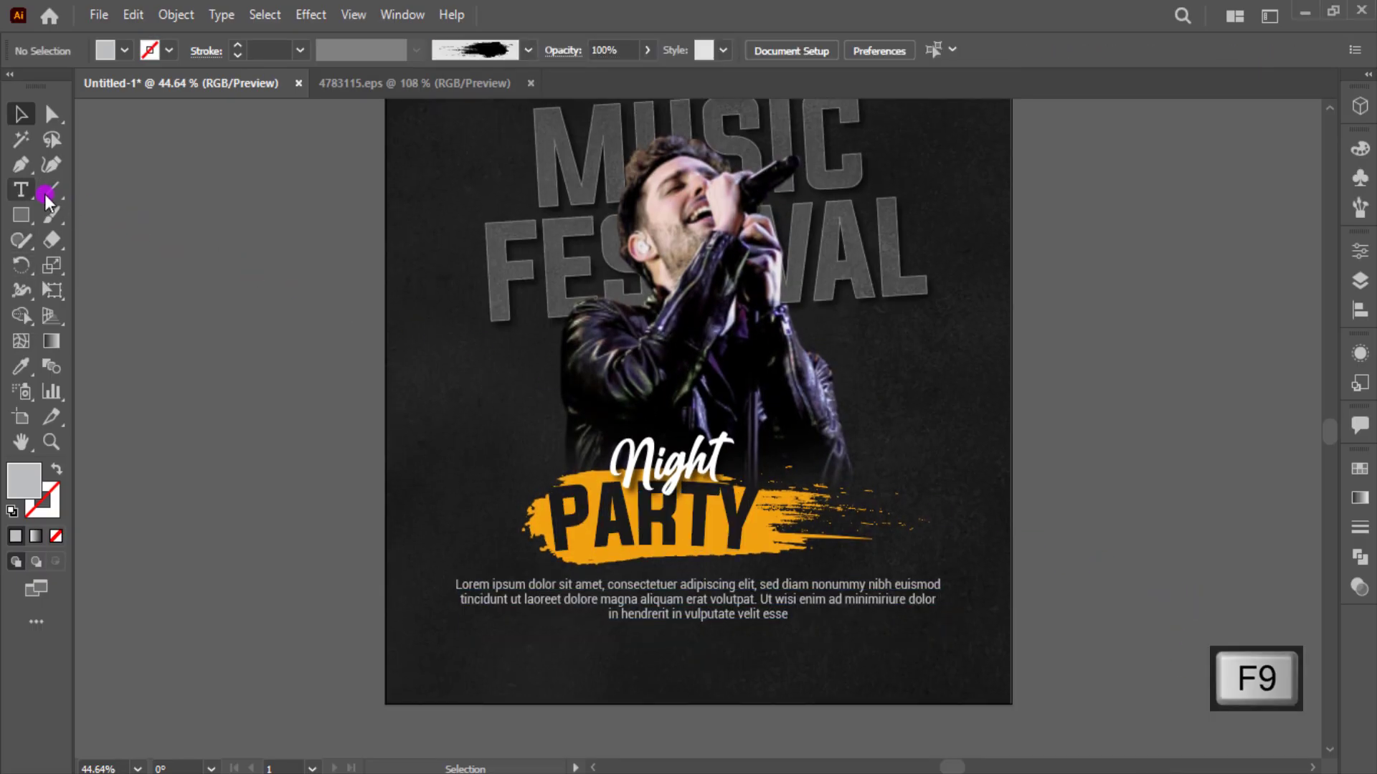
click(21, 190)
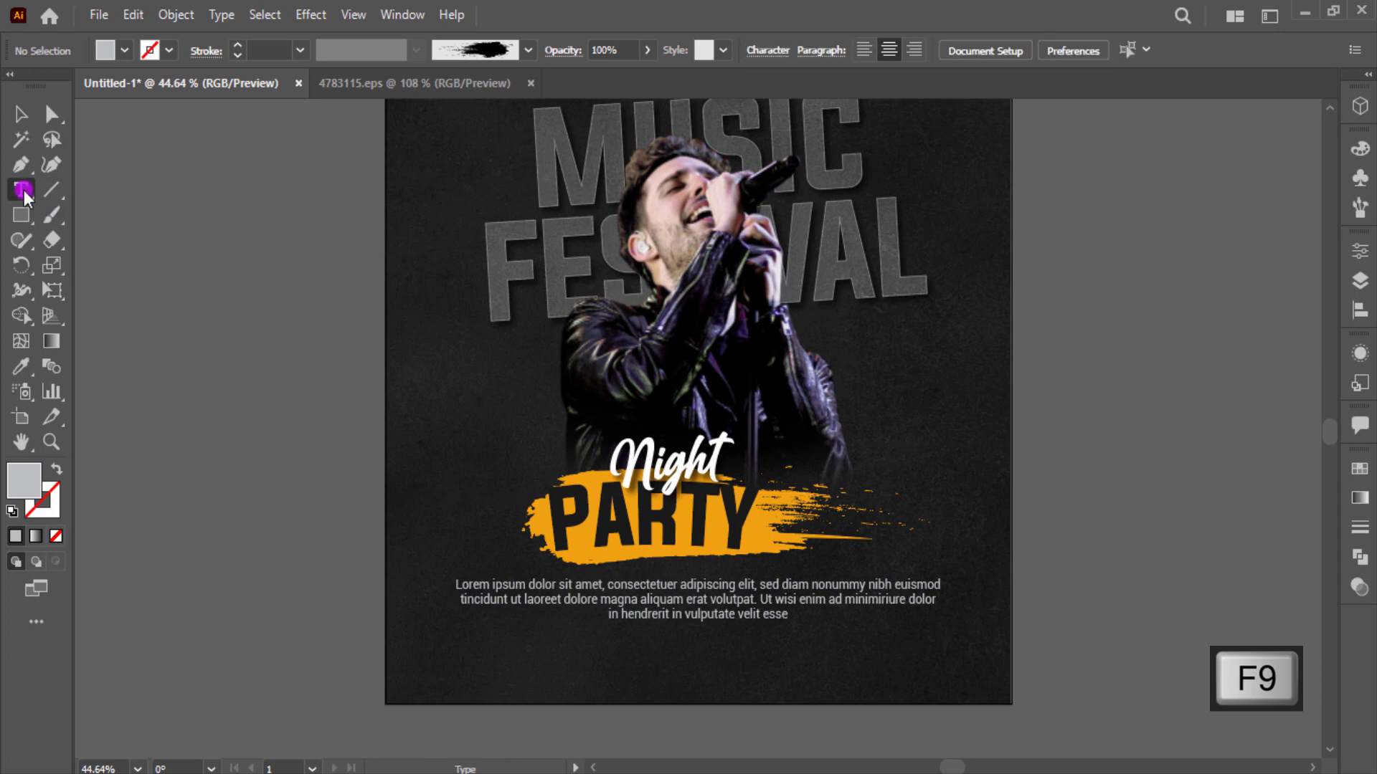
click(151, 418)
key(BackSpace)
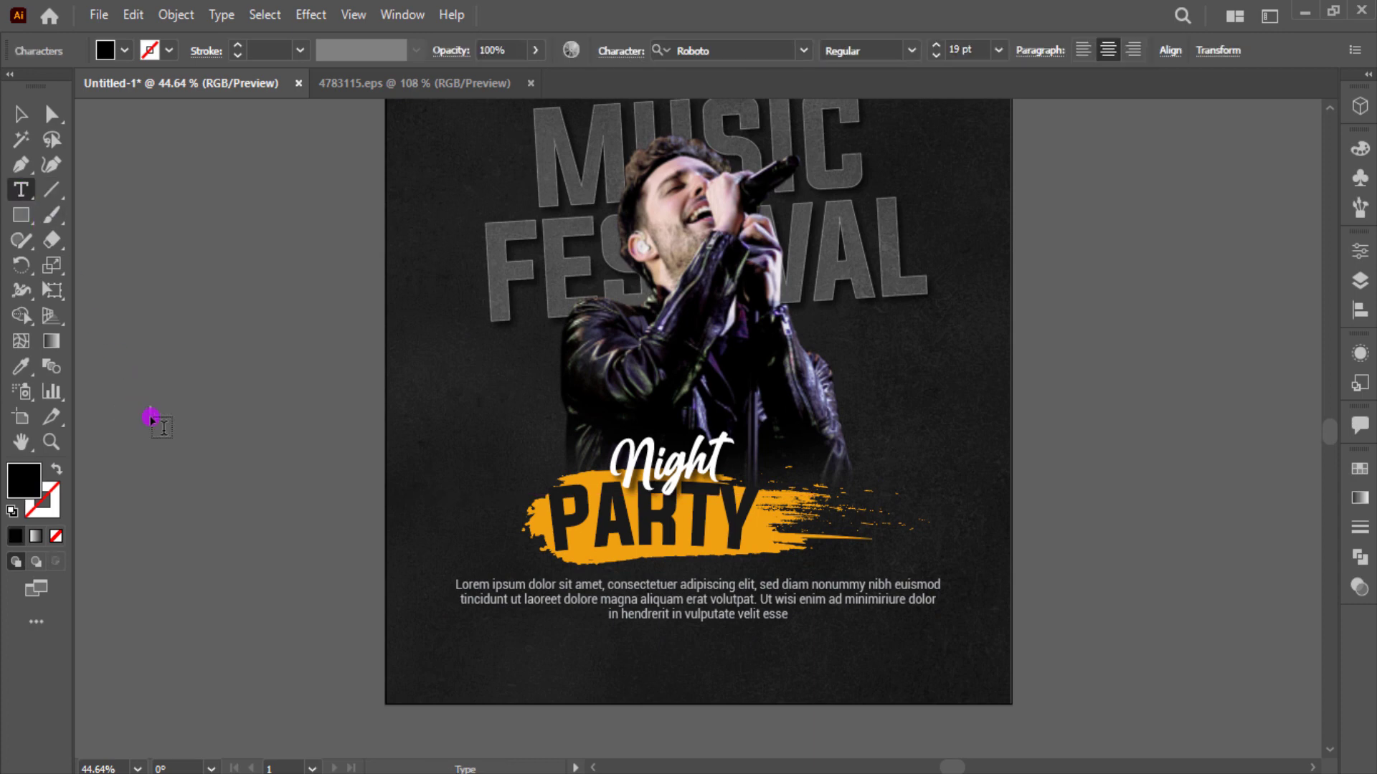
text(15)
text(E DRINK)
click(21, 114)
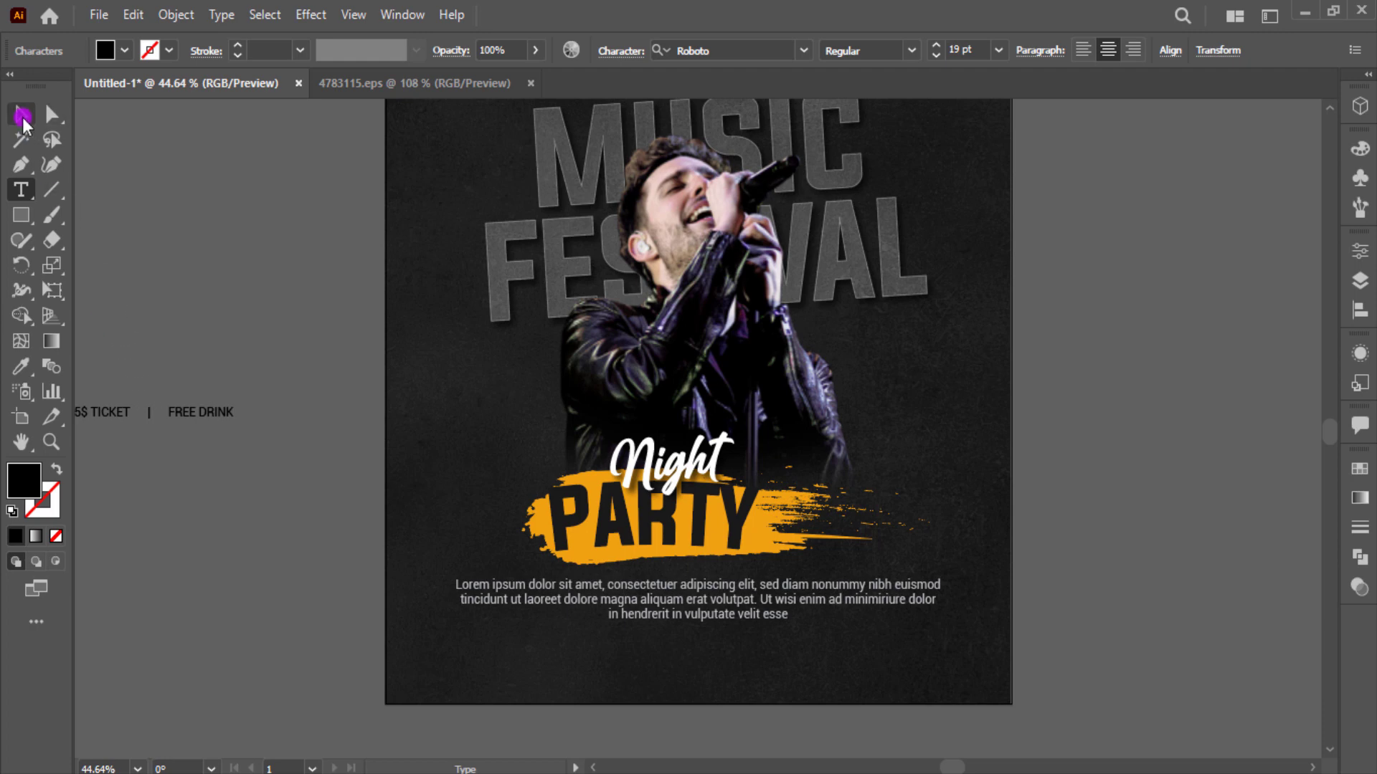
- Place the ticket and free drink line just below the placeholder paragraph and set its size to 21 pt
drag(212, 413, 743, 642)
click(997, 52)
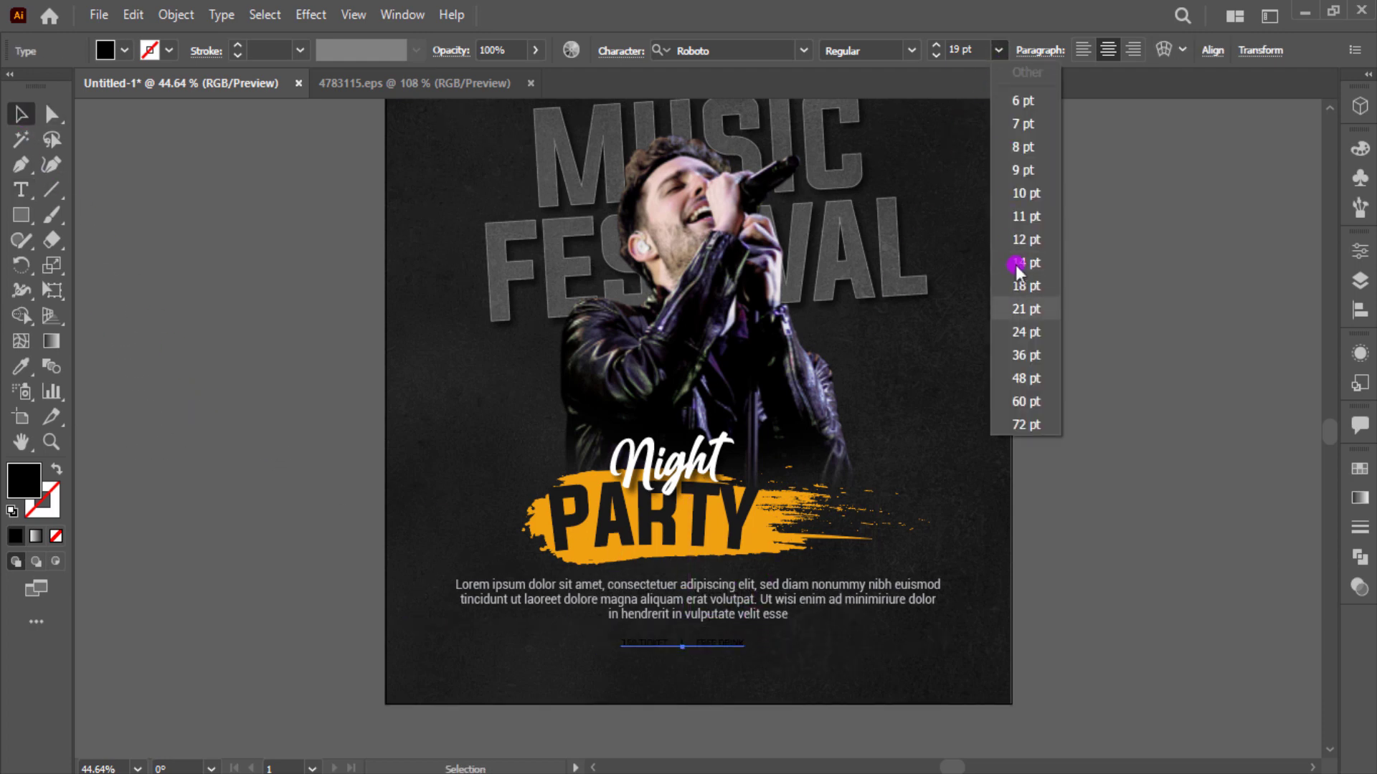
click(1022, 291)
key(F9)
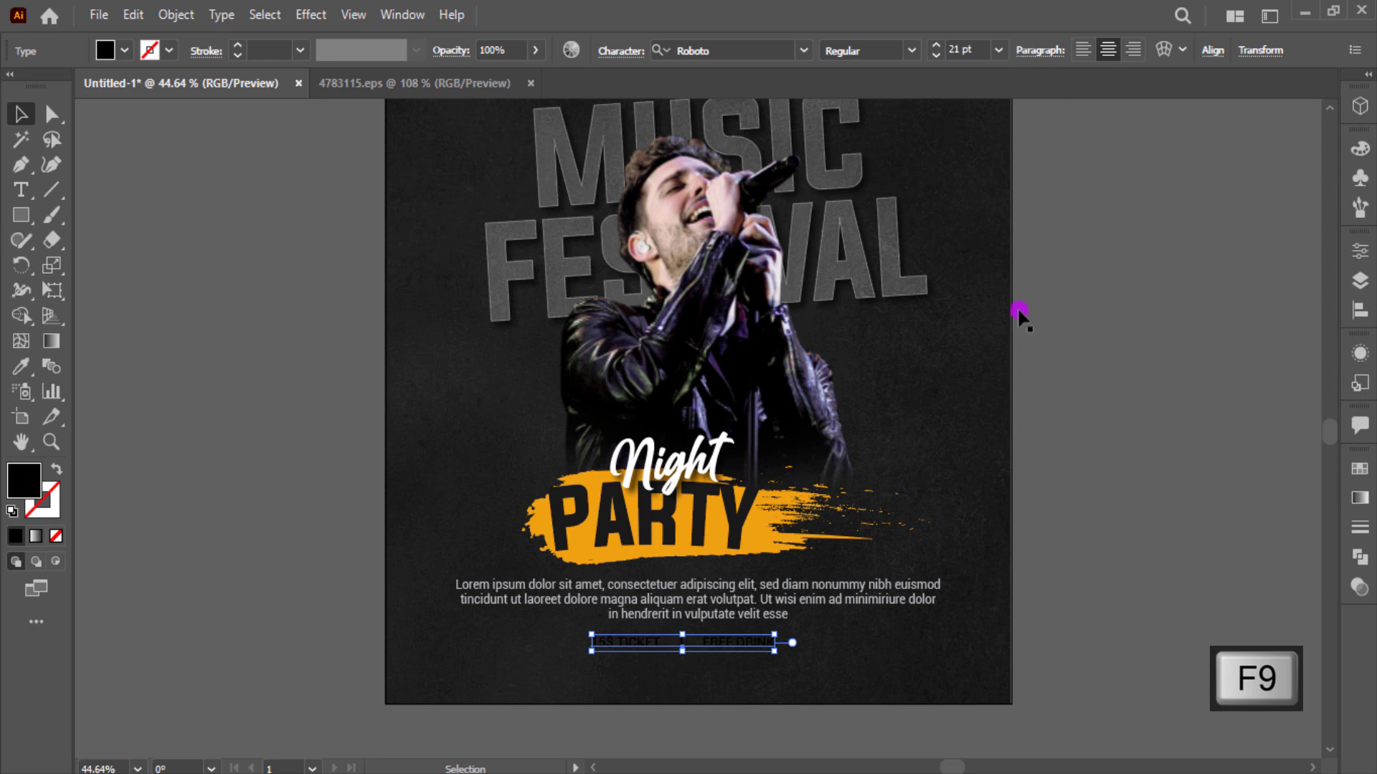
- Fill the ticket and free drink line with near-white gray and set its Roboto font style to Medium
click(125, 52)
click(164, 147)
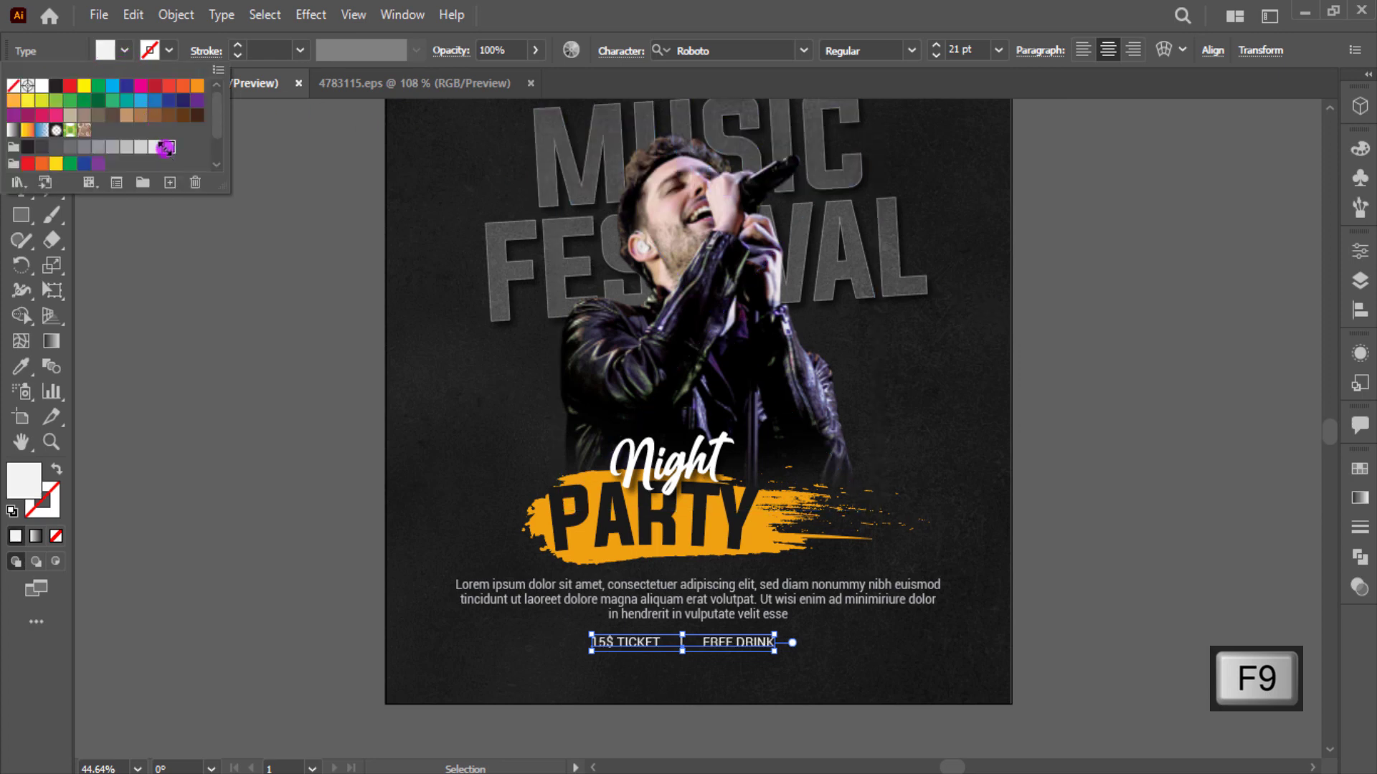
click(910, 51)
click(910, 51)
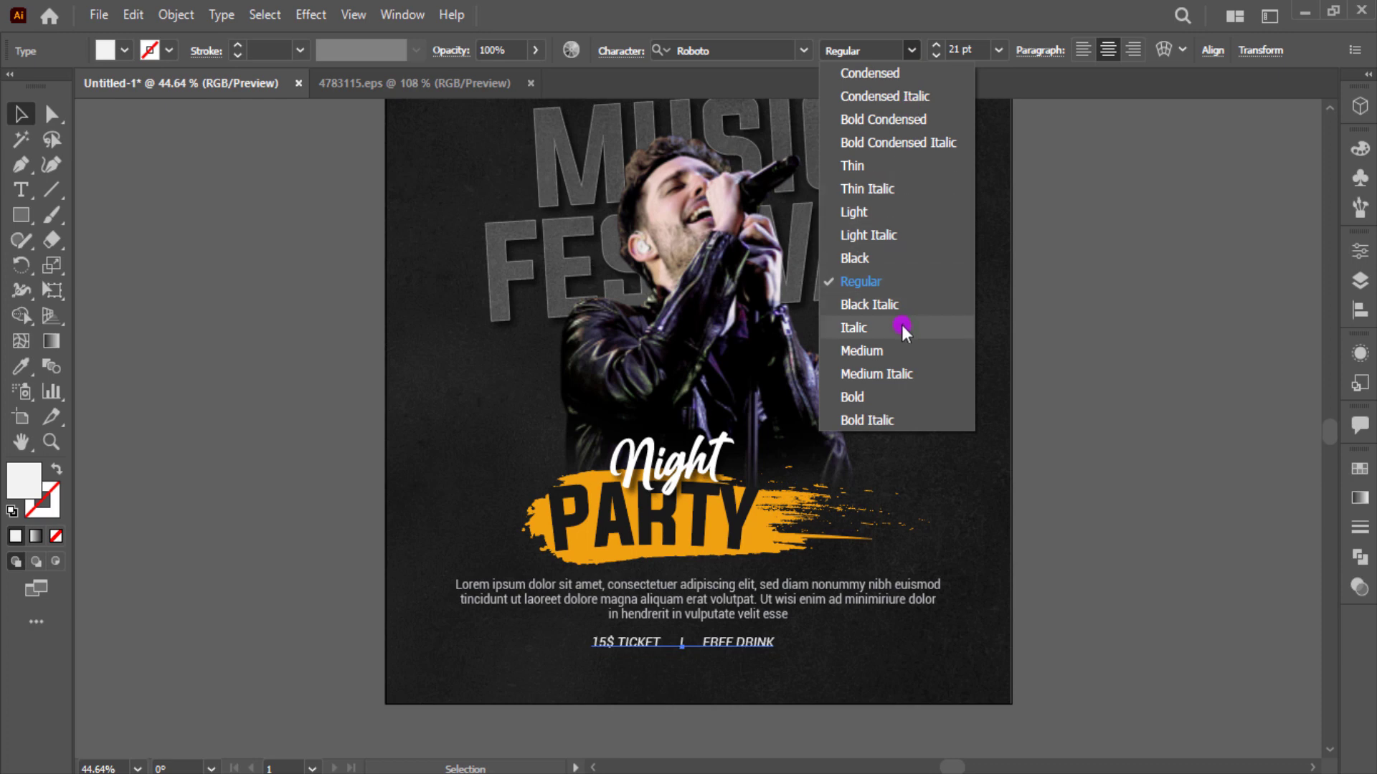
click(902, 351)
click(1100, 497)
click(767, 639)
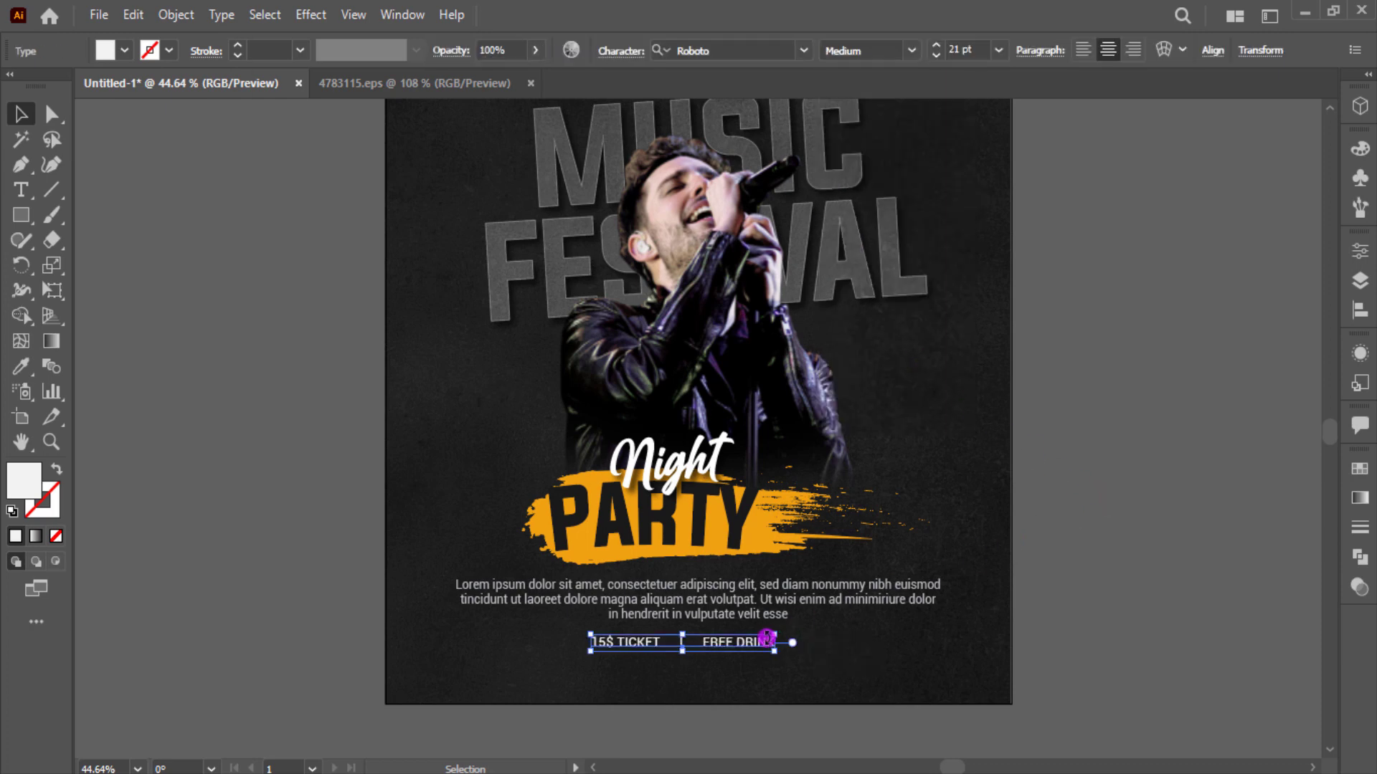
- Enlarge the ticket and free drink line to about 32.67 pt and center it horizontally on the artboard
drag(774, 652, 826, 653)
click(879, 655)
click(771, 642)
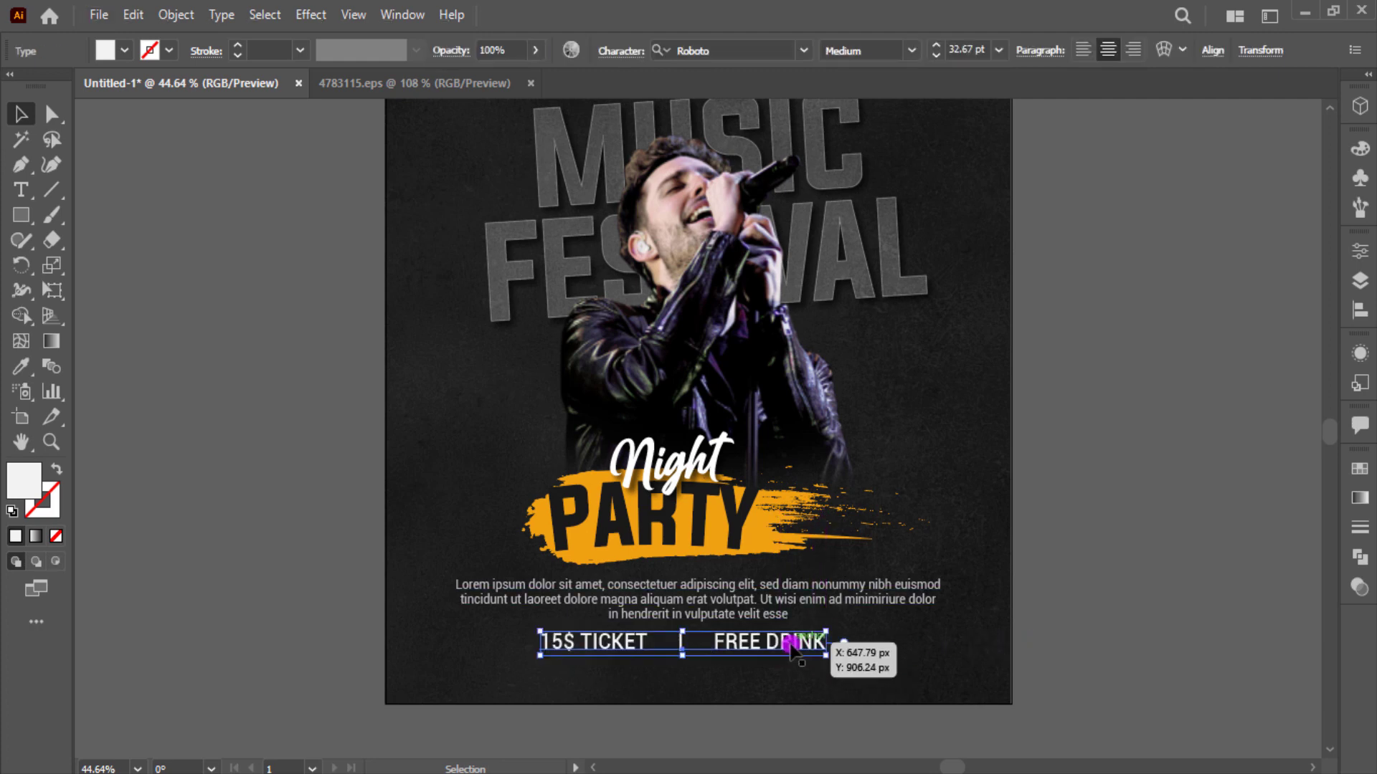
click(1206, 52)
click(1045, 117)
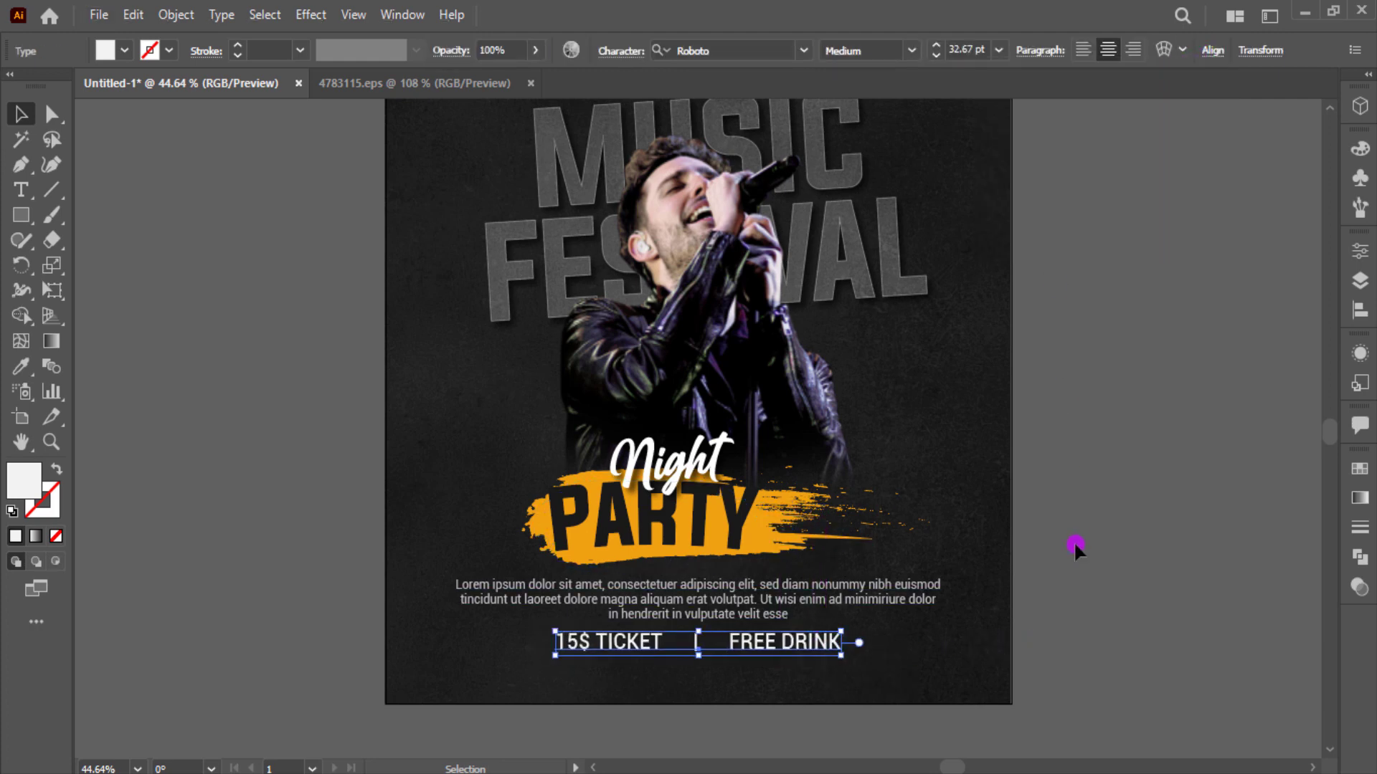
- Draw a straight horizontal line between the placeholder paragraph and the ticket line, and give it a near-white gray 1 pt stroke
key(ctrl+equal)
scroll(1142, 556, down, 1)
click(1142, 556)
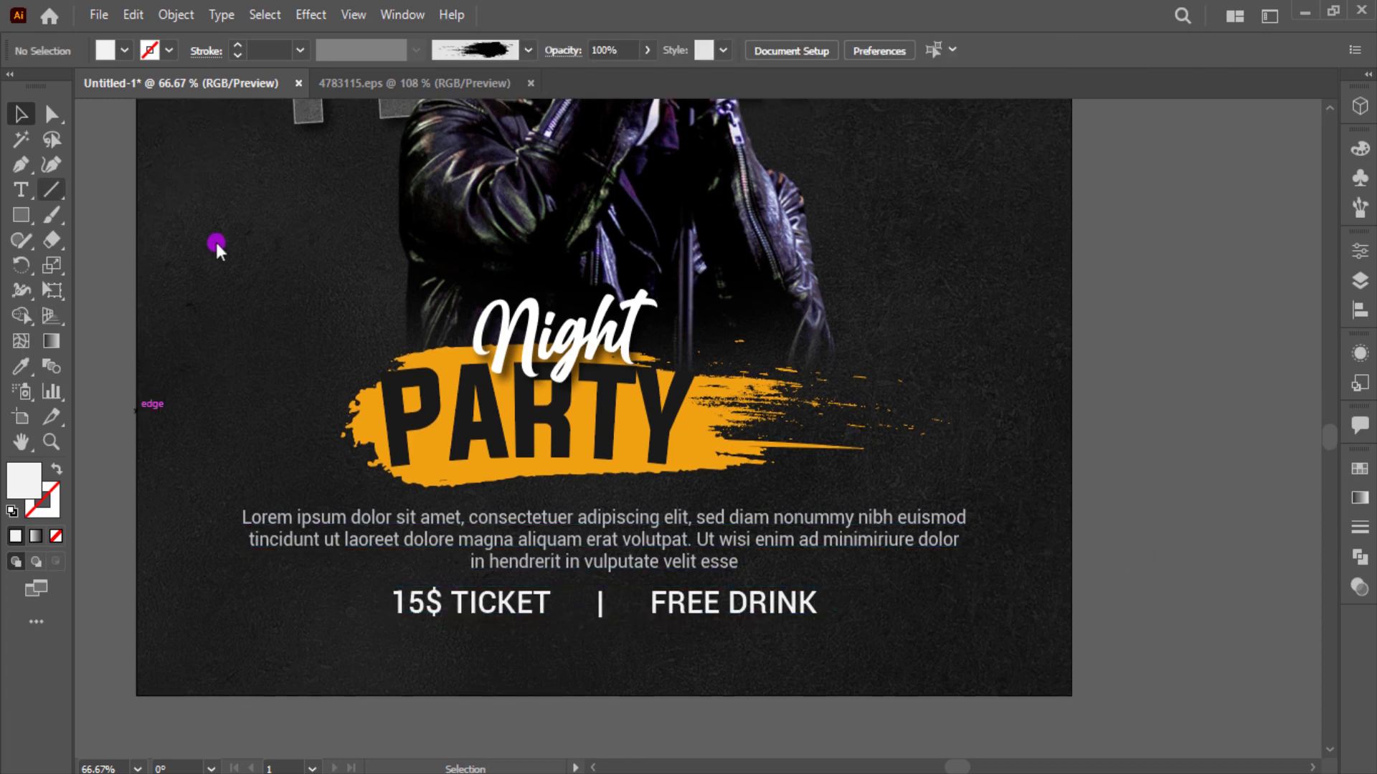
click(51, 189)
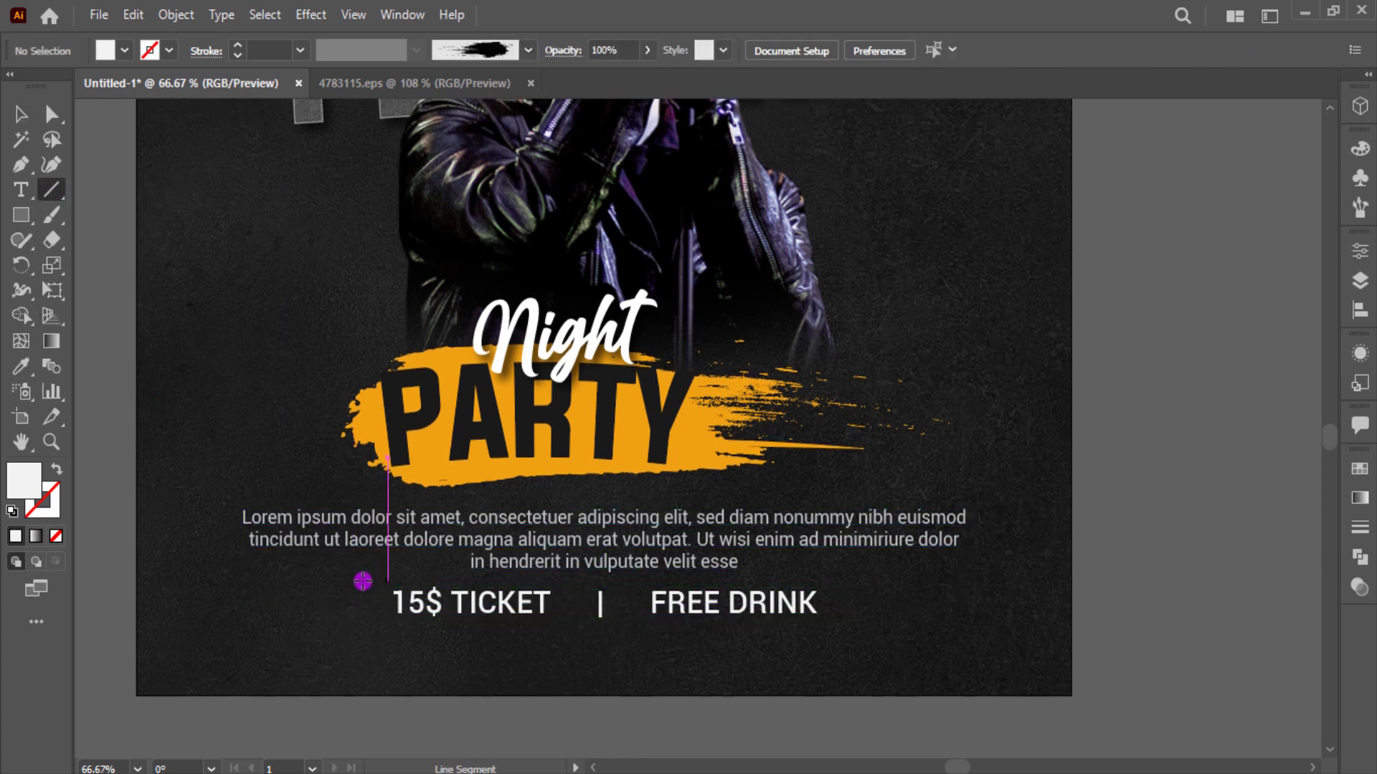
drag(362, 580, 848, 585)
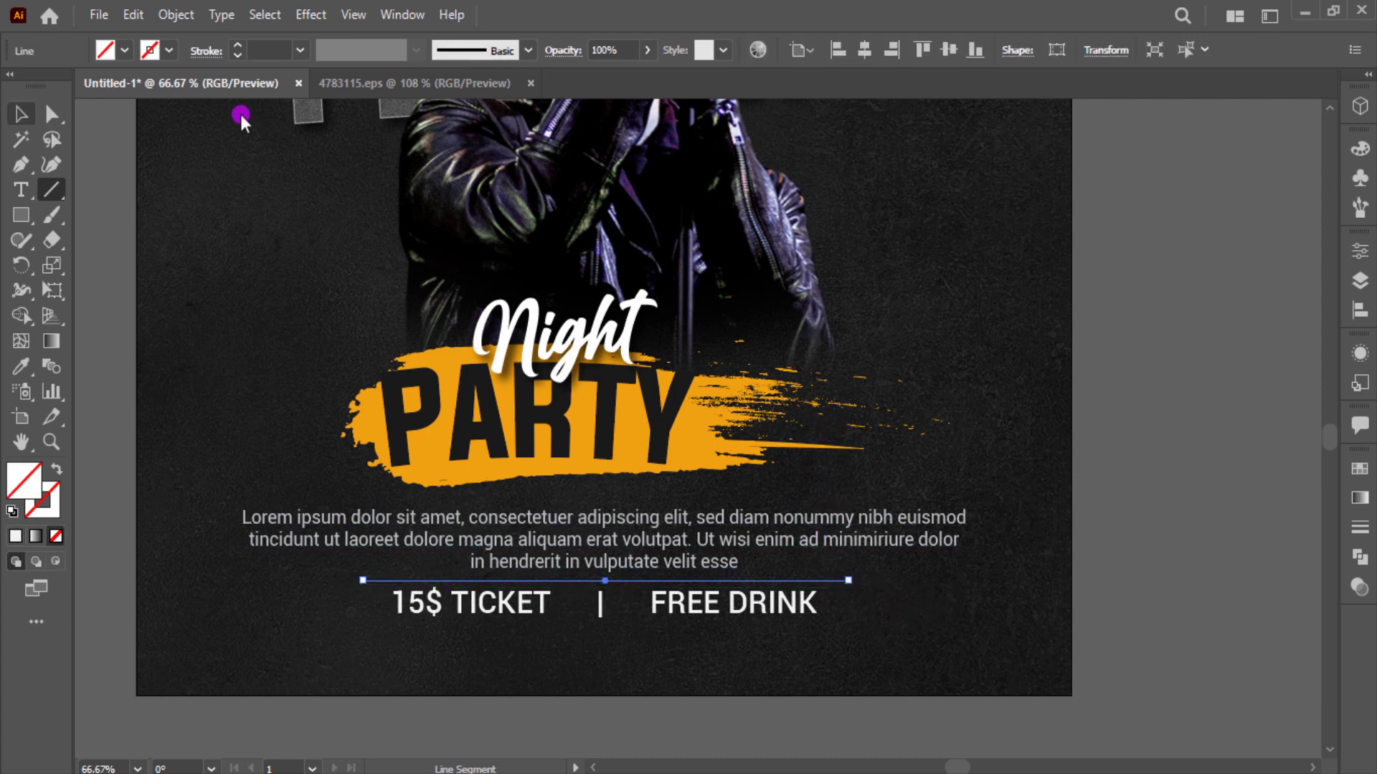
click(170, 50)
click(169, 148)
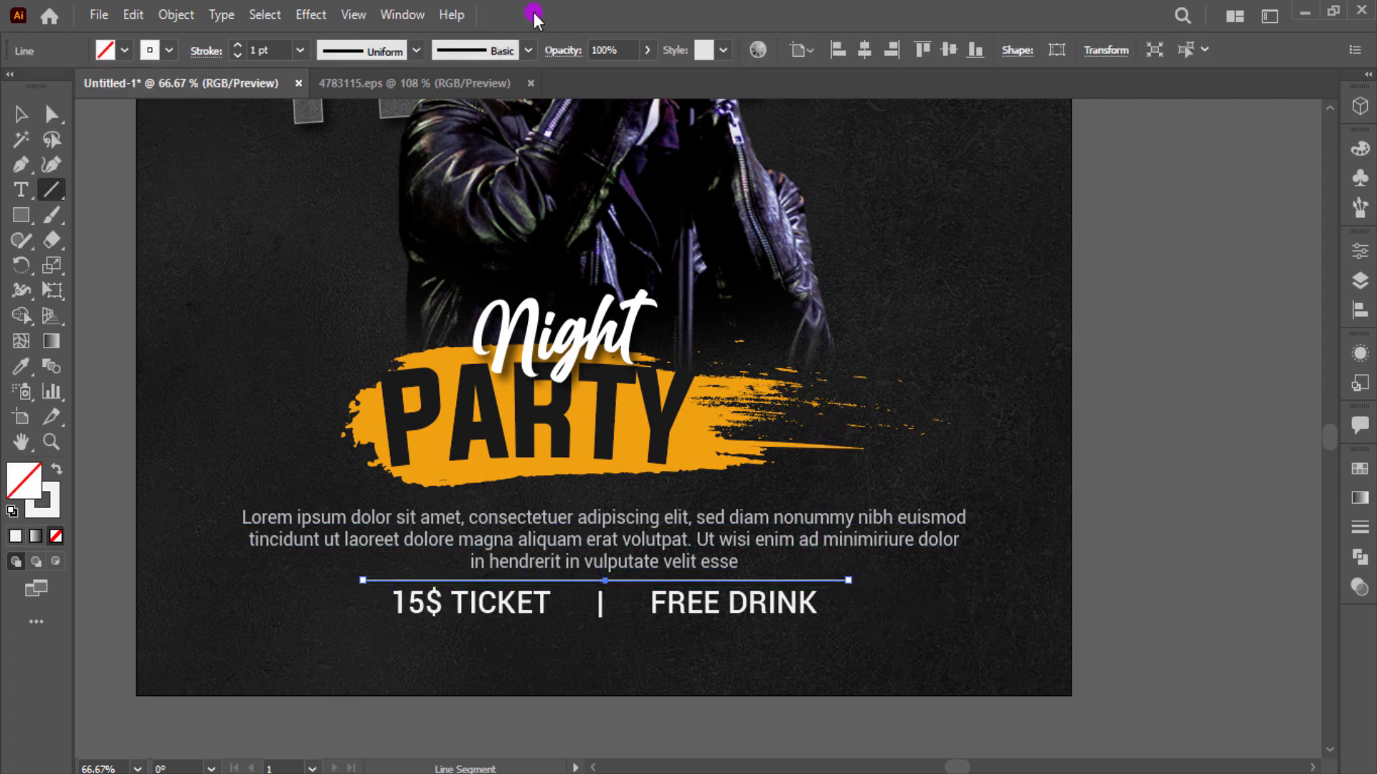
- Center the divider line horizontally on the artboard and deselect it
click(20, 113)
click(882, 590)
click(837, 579)
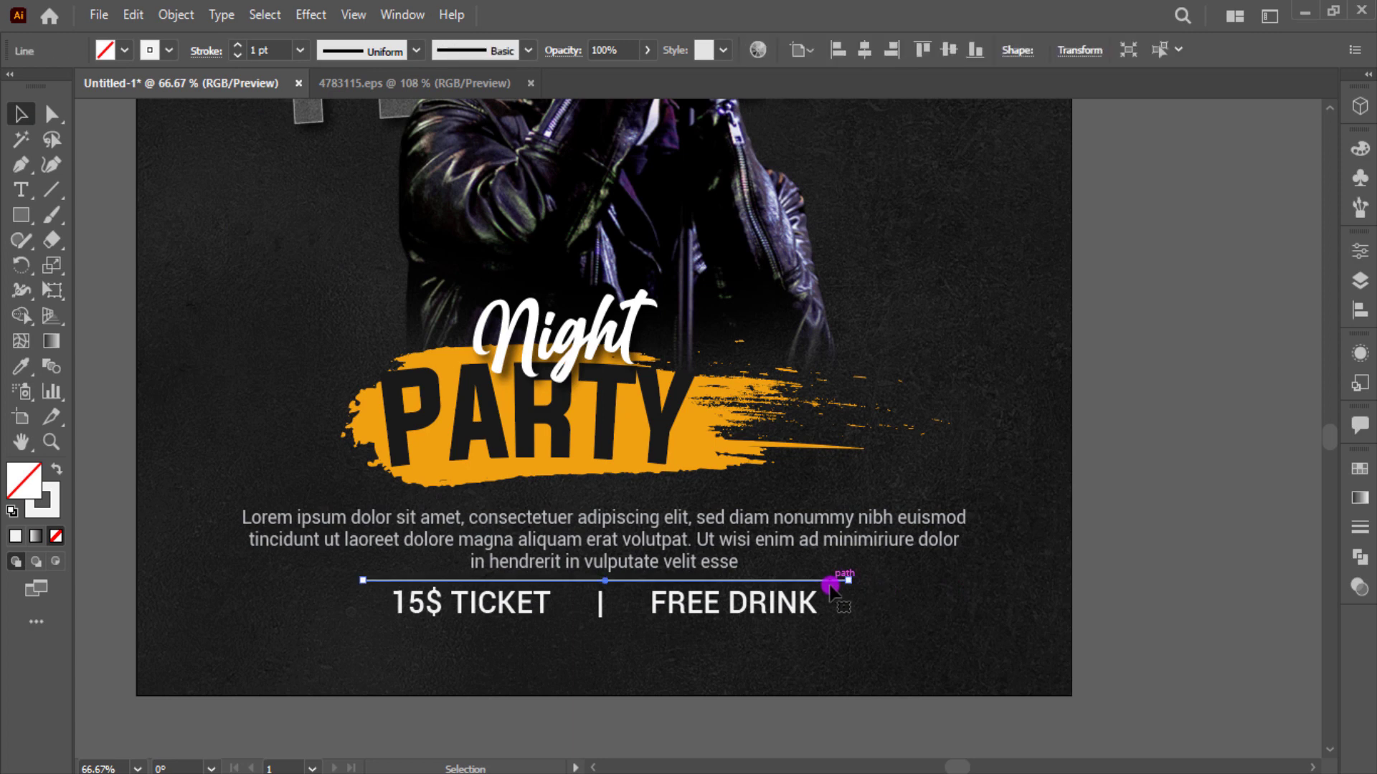
click(864, 52)
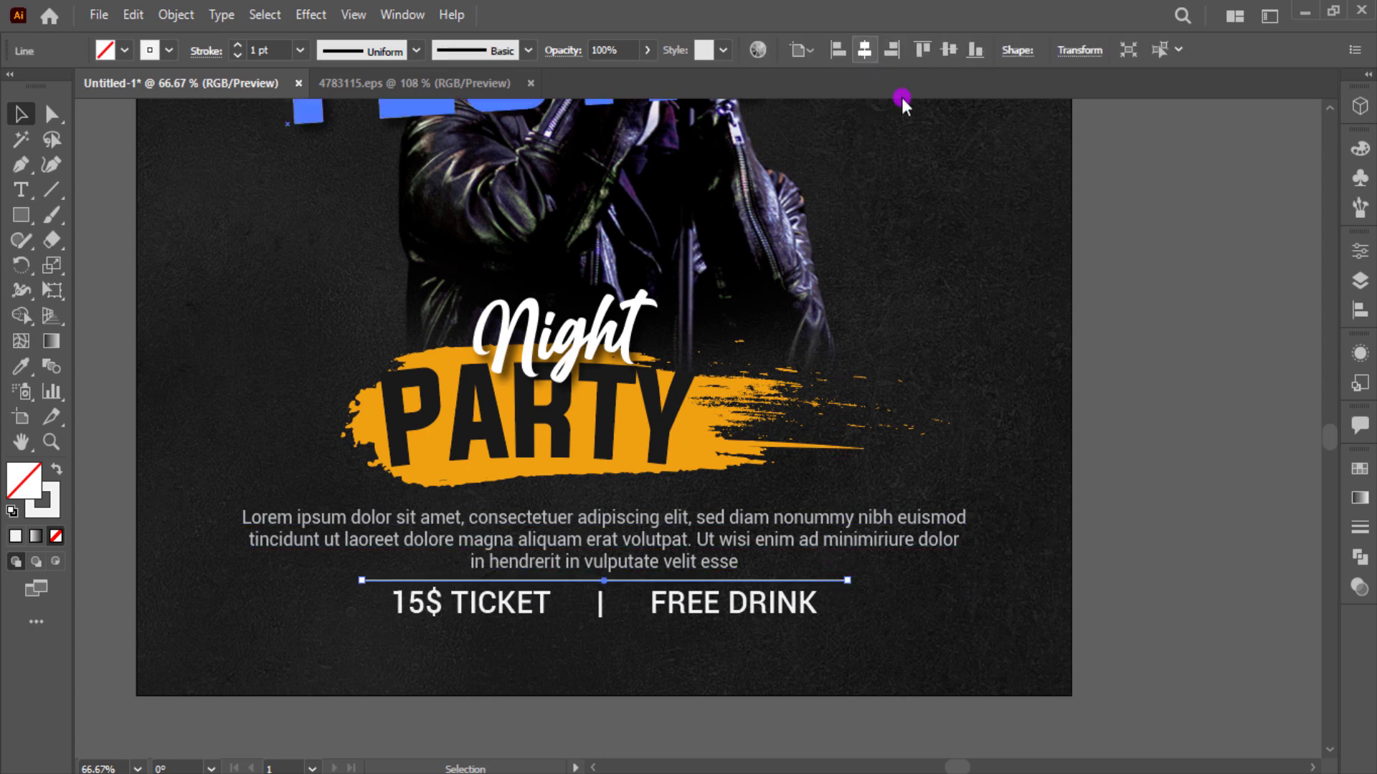
click(1162, 402)
click(21, 190)
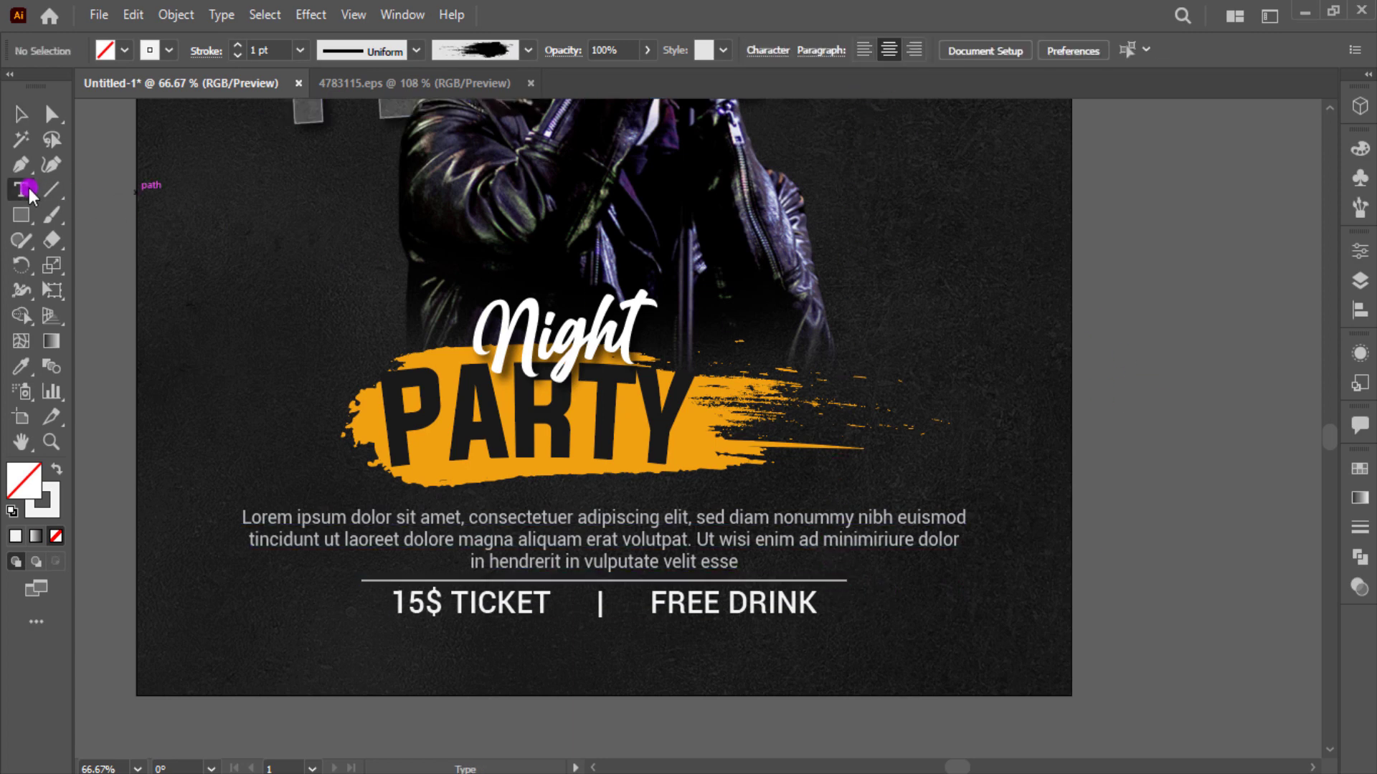
click(368, 680)
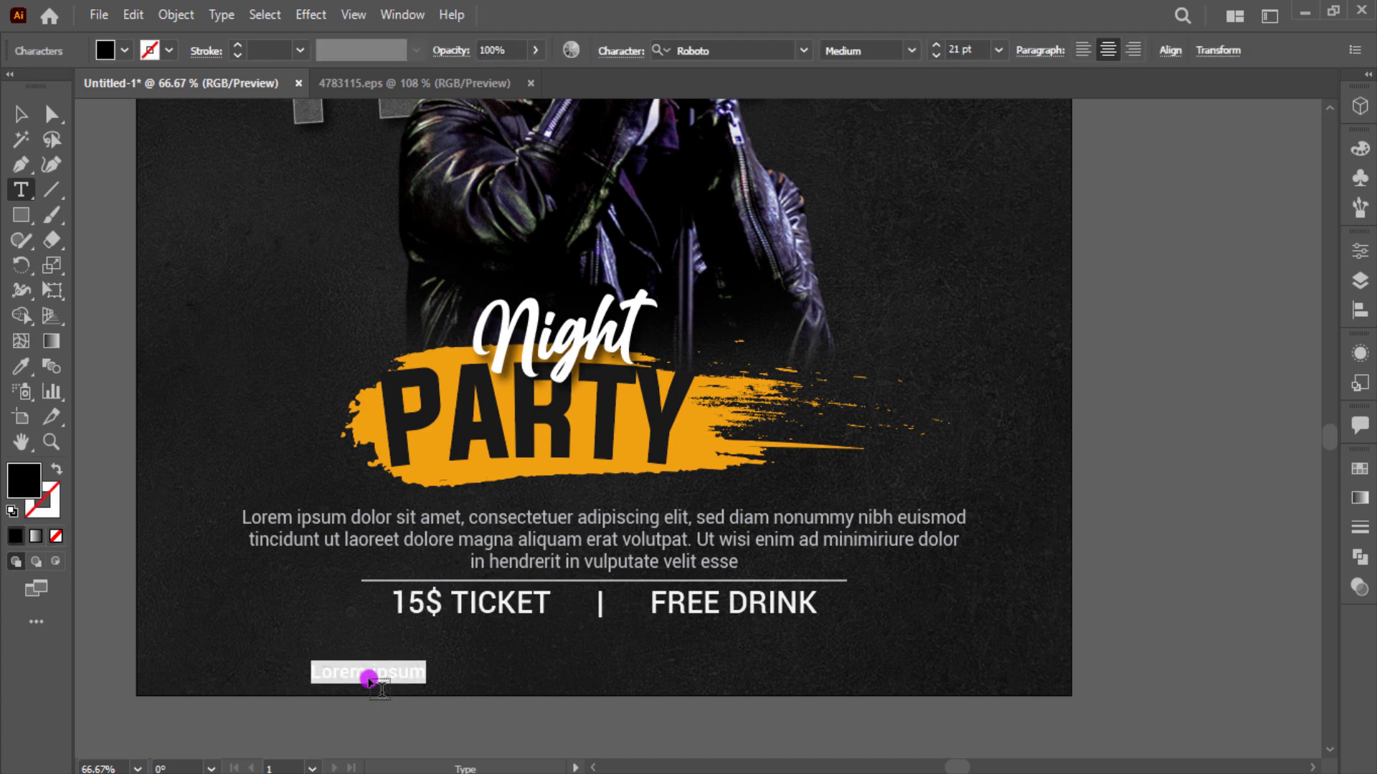
text(www.yourw)
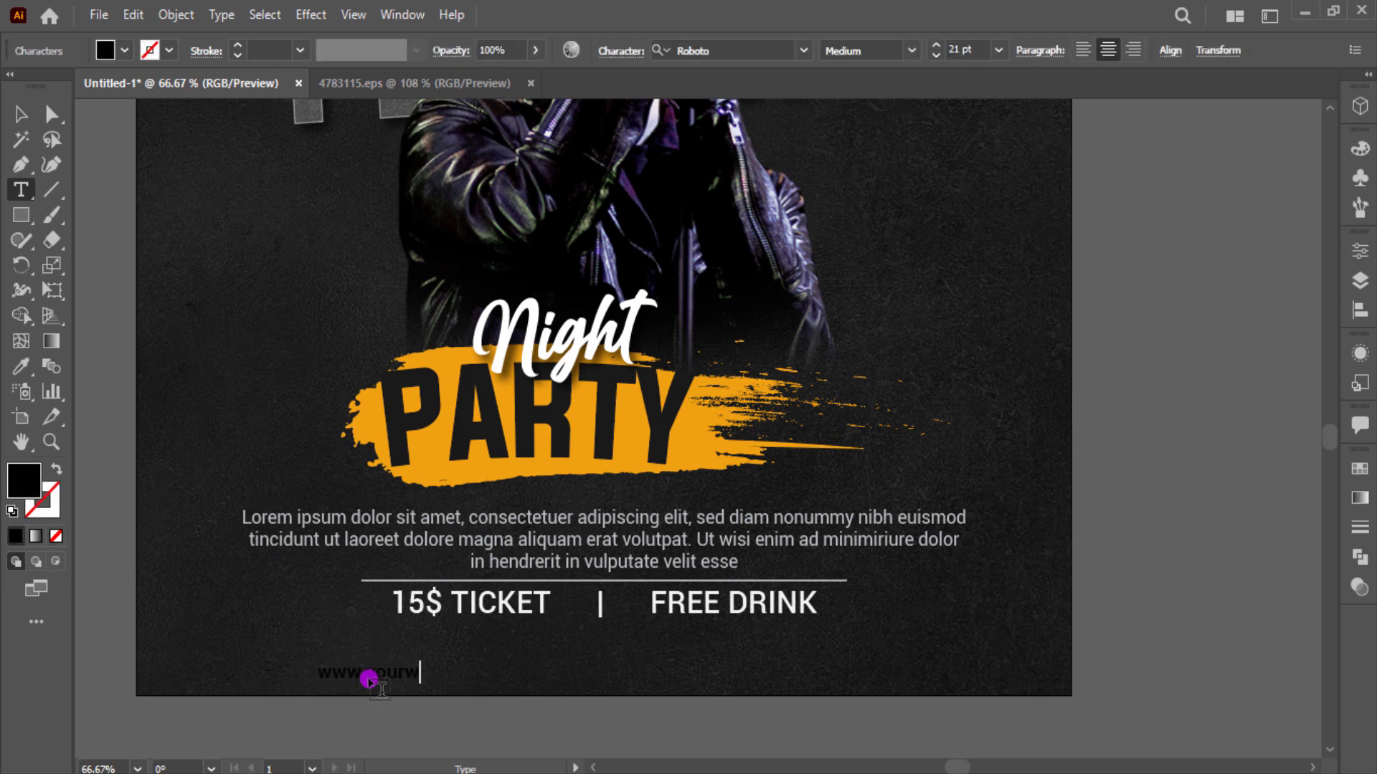
text(ebsite.com)
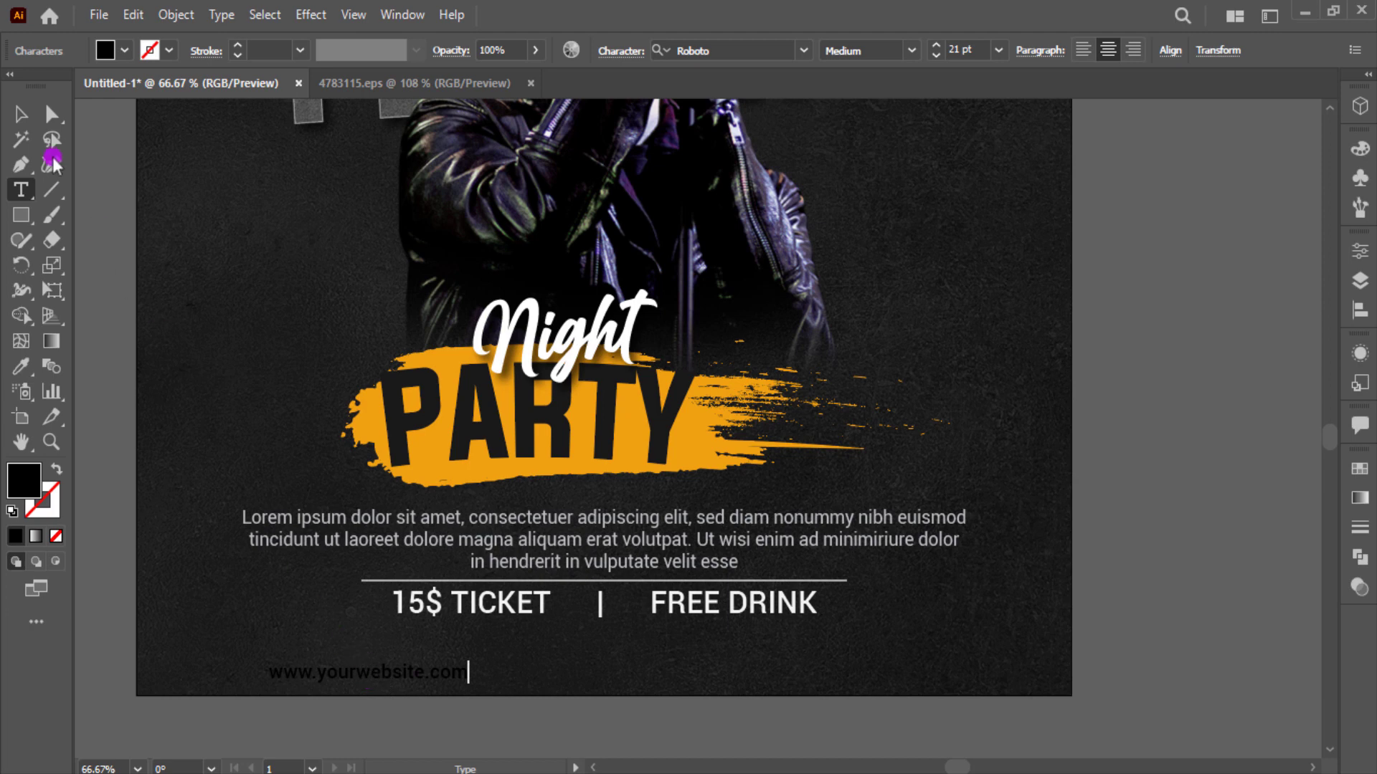
- Move the website text to the middle of the poster's bottom area and center it horizontally on the artboard
click(26, 115)
click(682, 655)
drag(444, 671, 671, 669)
click(1212, 50)
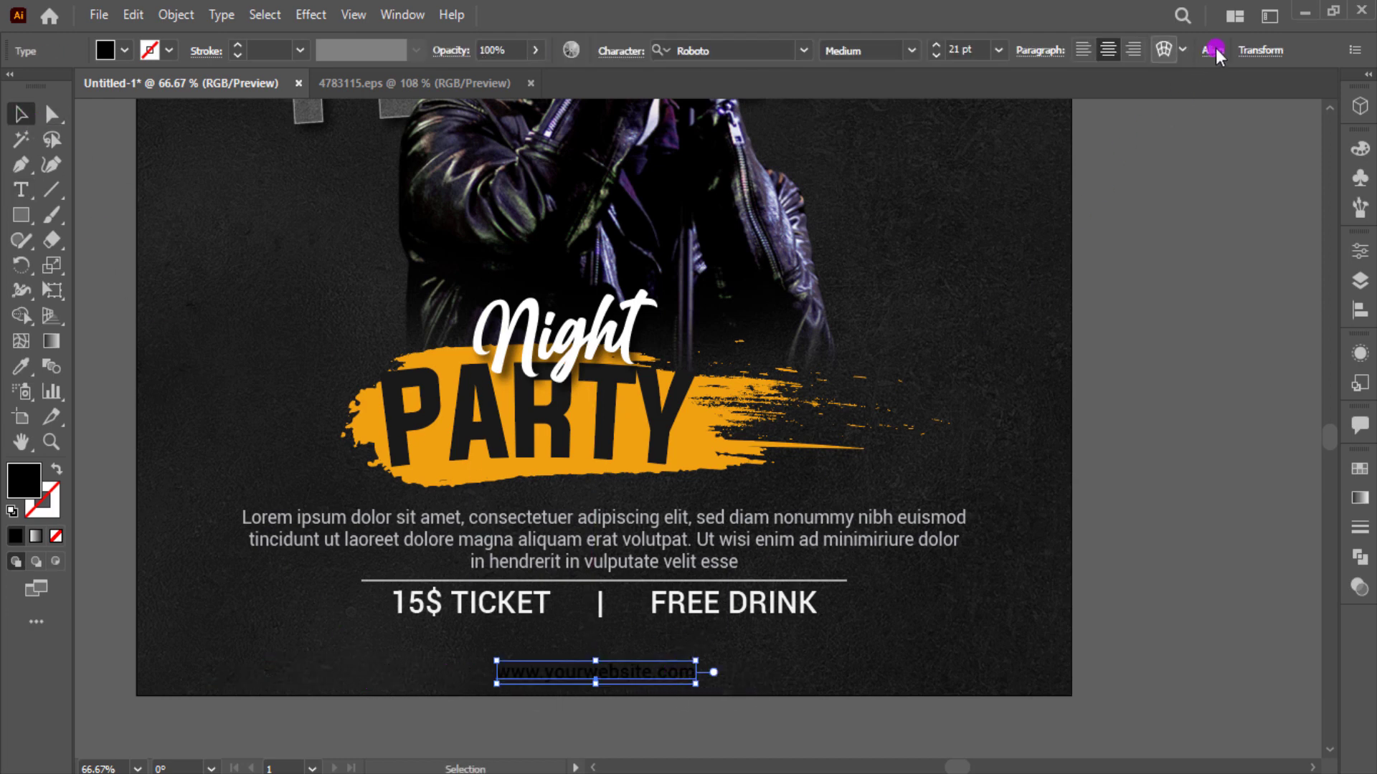
click(1034, 111)
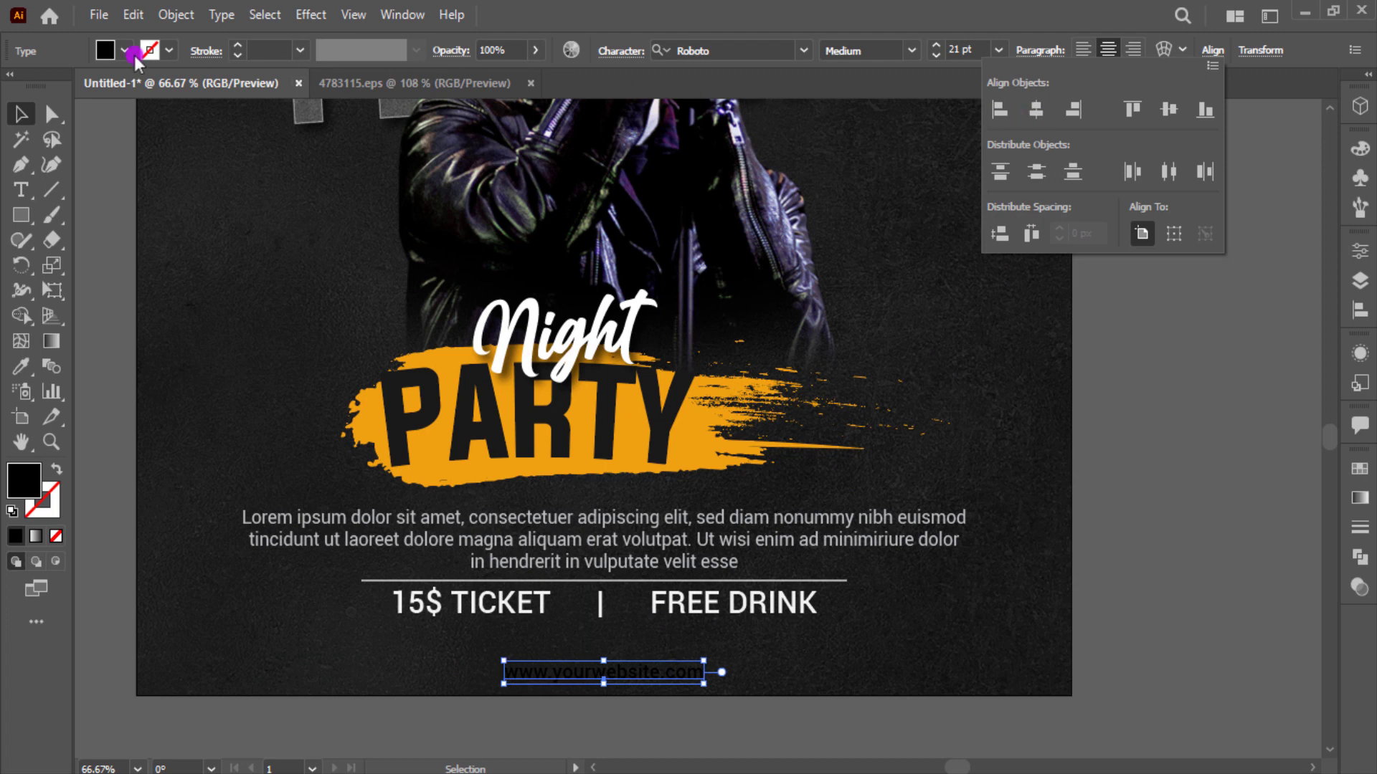
- Fill the website text with white and set its Roboto font style to Thin
click(126, 52)
click(39, 89)
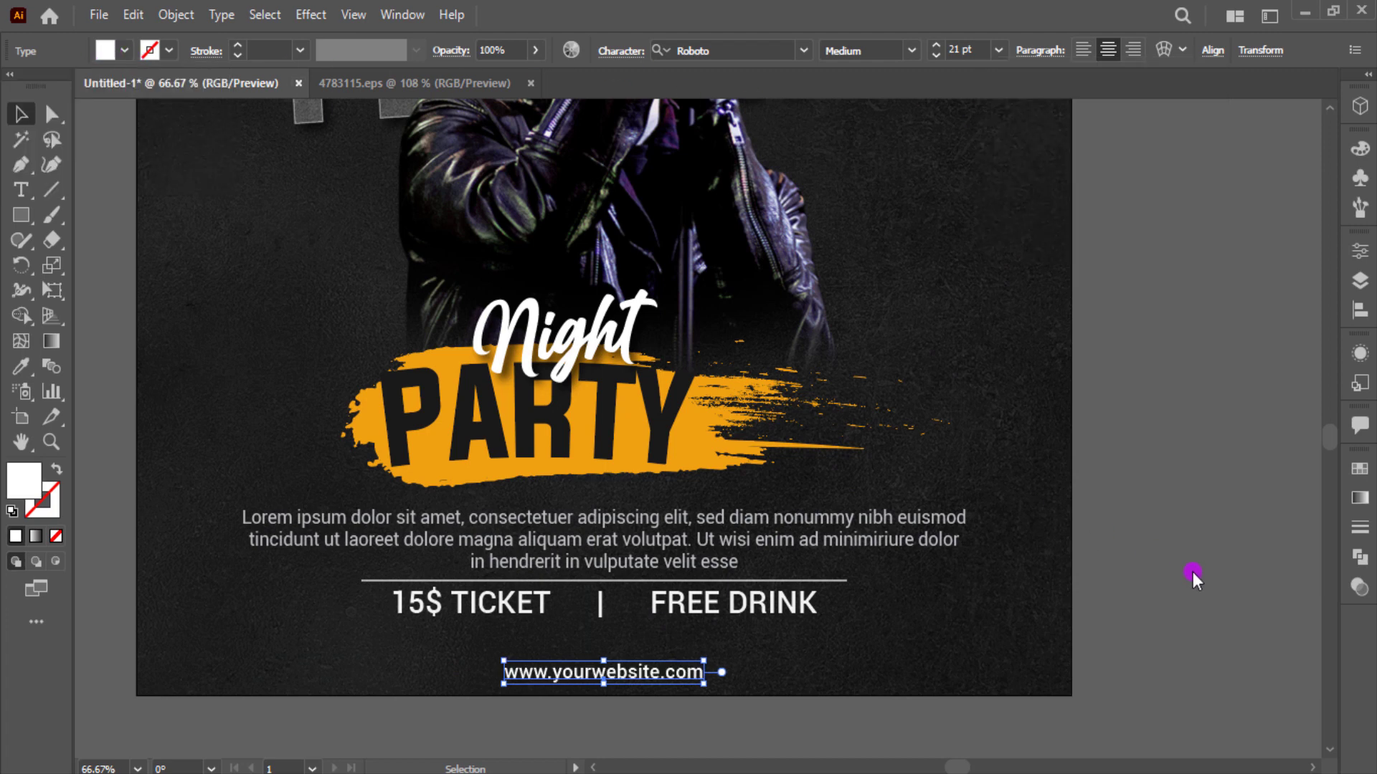
click(910, 51)
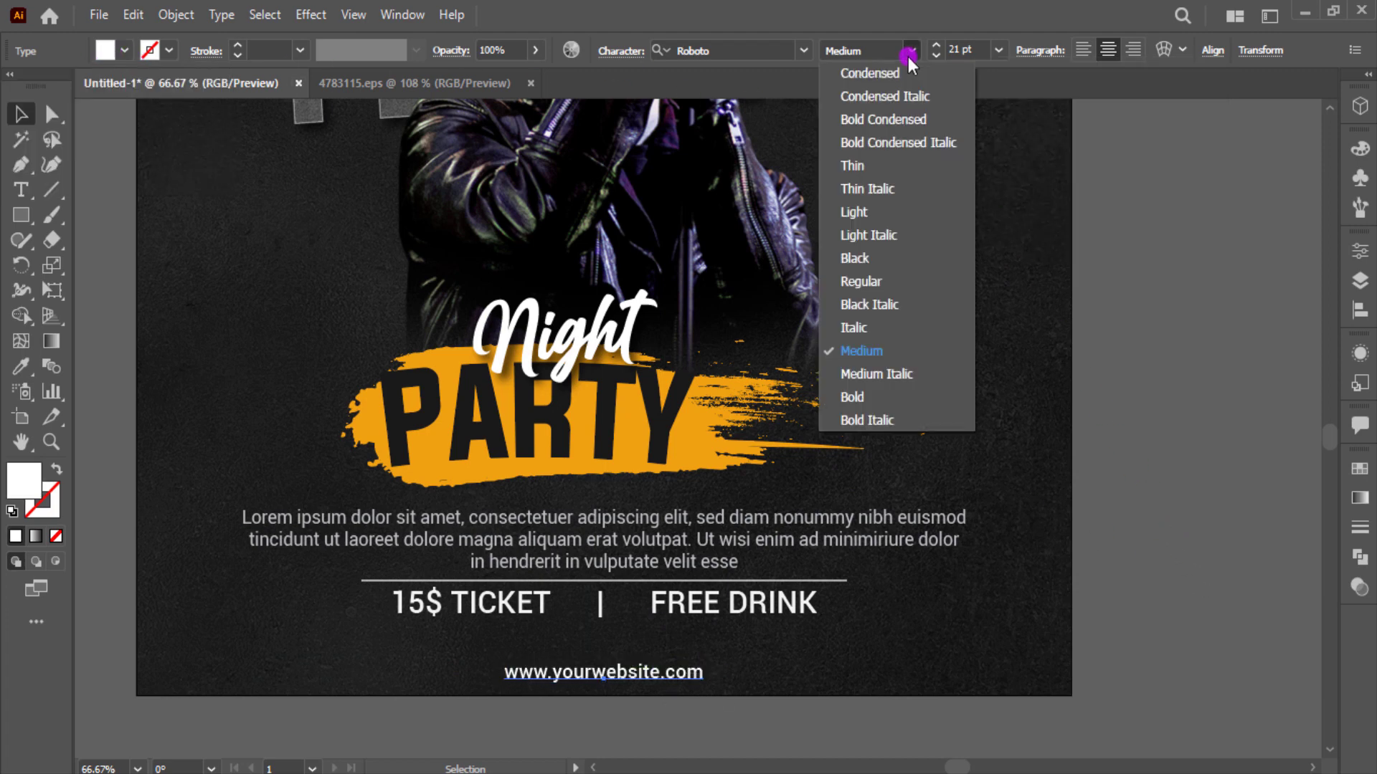
click(897, 169)
click(1140, 410)
- Add the point text "LOGO" on the empty canvas beside the poster
key(ctrl+0)
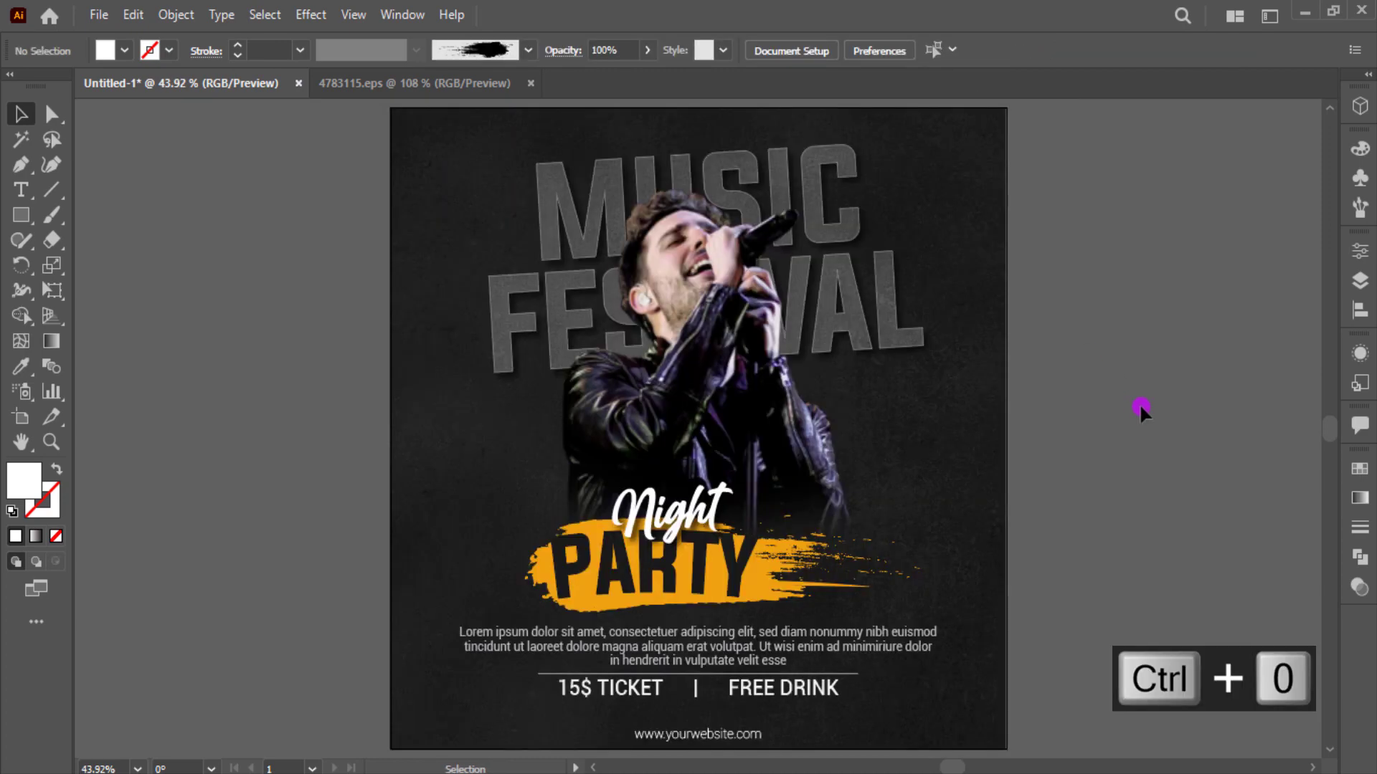
click(21, 190)
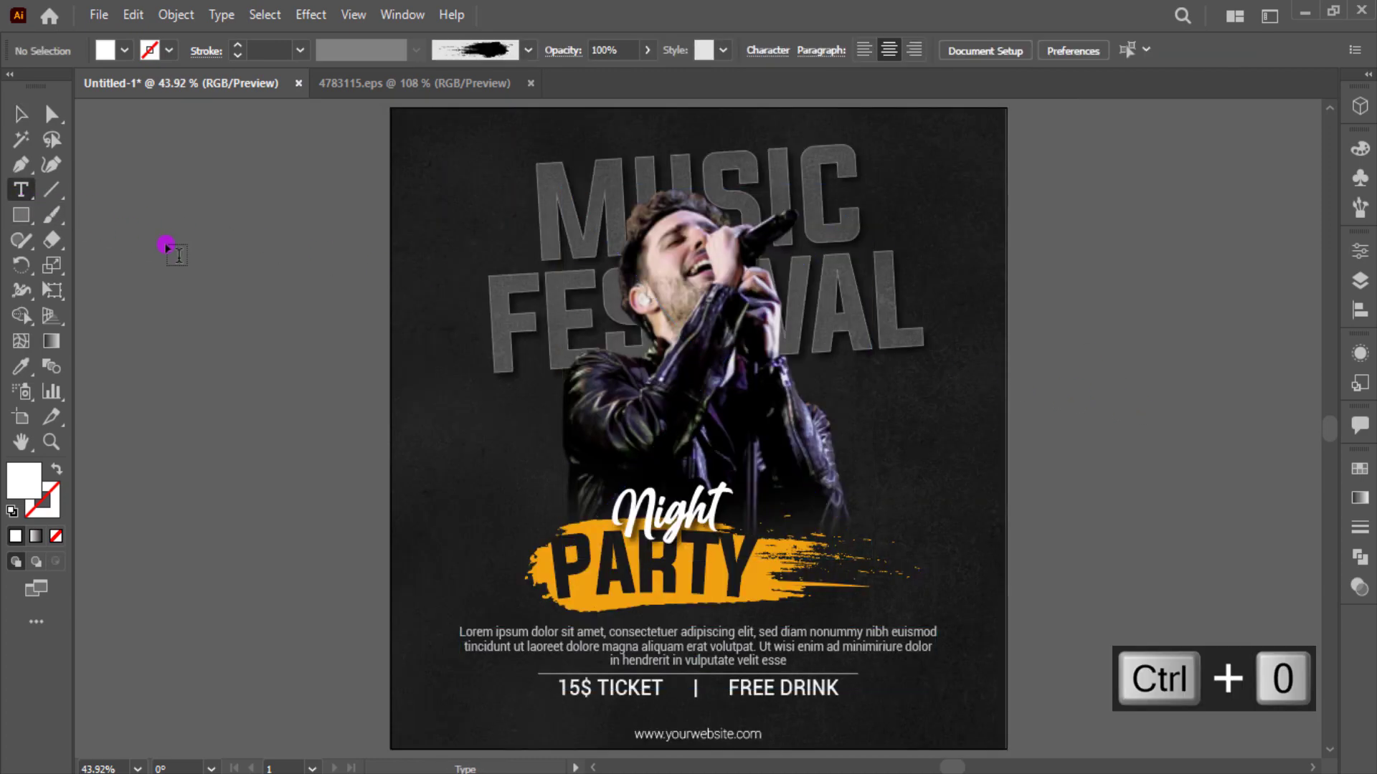
click(208, 260)
text(LOG)
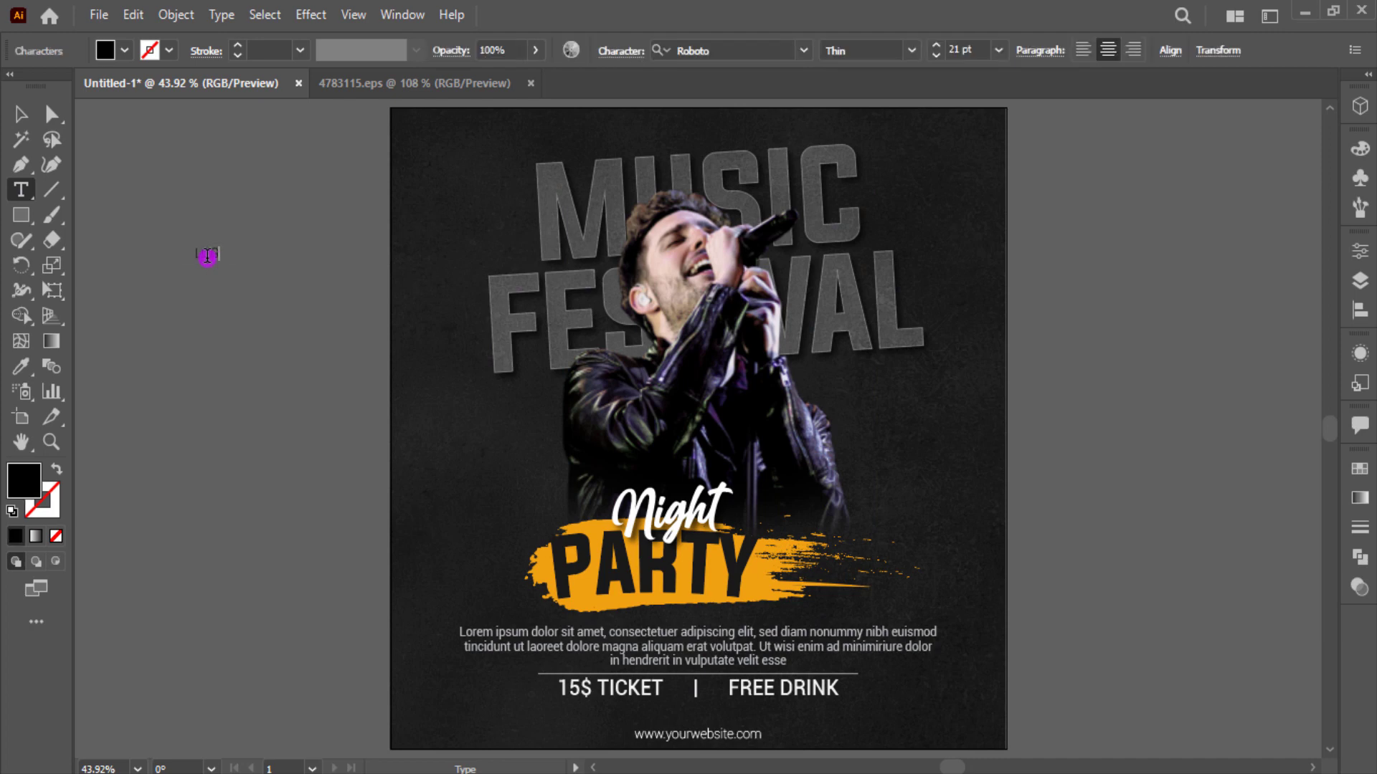
click(20, 115)
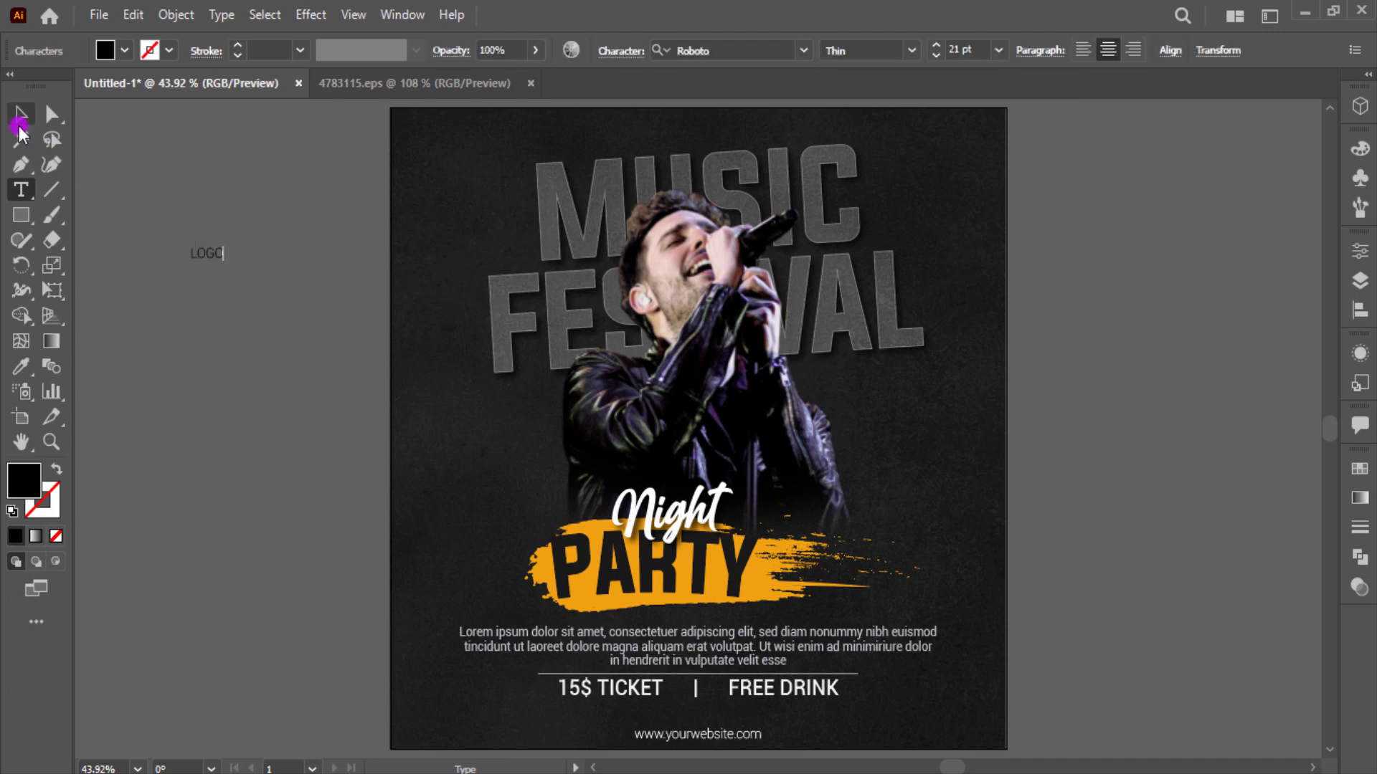
- Change the LOGO text's font to Montserrat Black
click(724, 50)
text(mon)
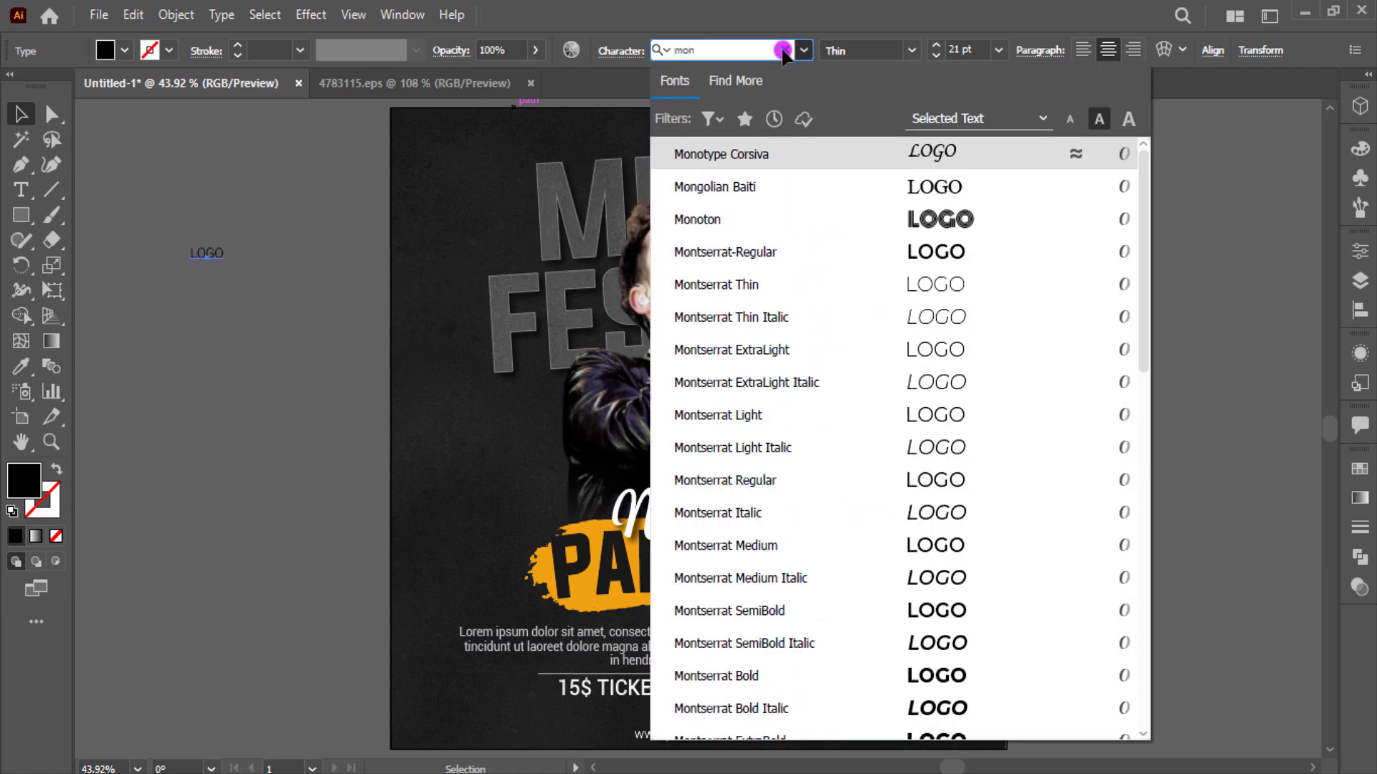
scroll(922, 316, down, 5)
click(975, 421)
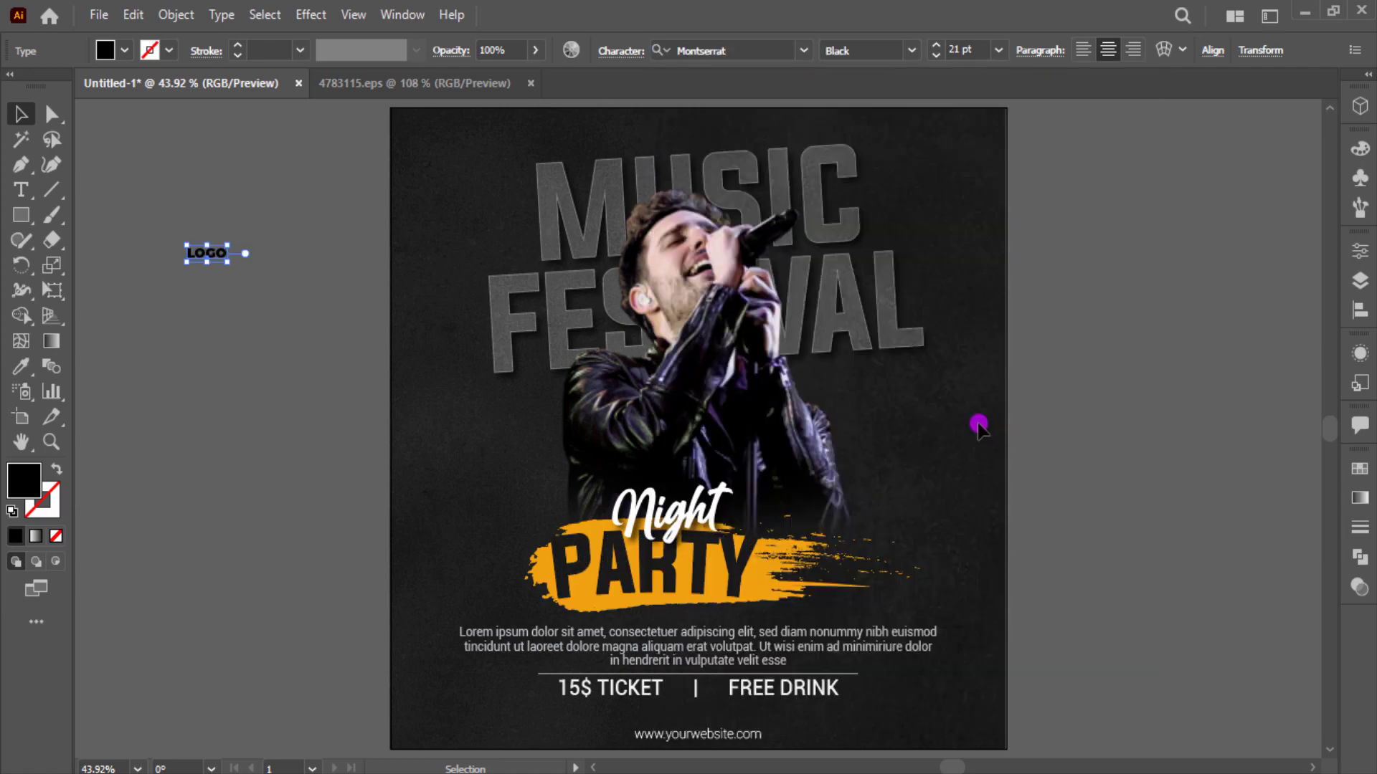
- Enlarge the LOGO text to about 41 pt in the poster's upper-left corner and fill it with near-white gray
drag(233, 267, 471, 137)
click(123, 52)
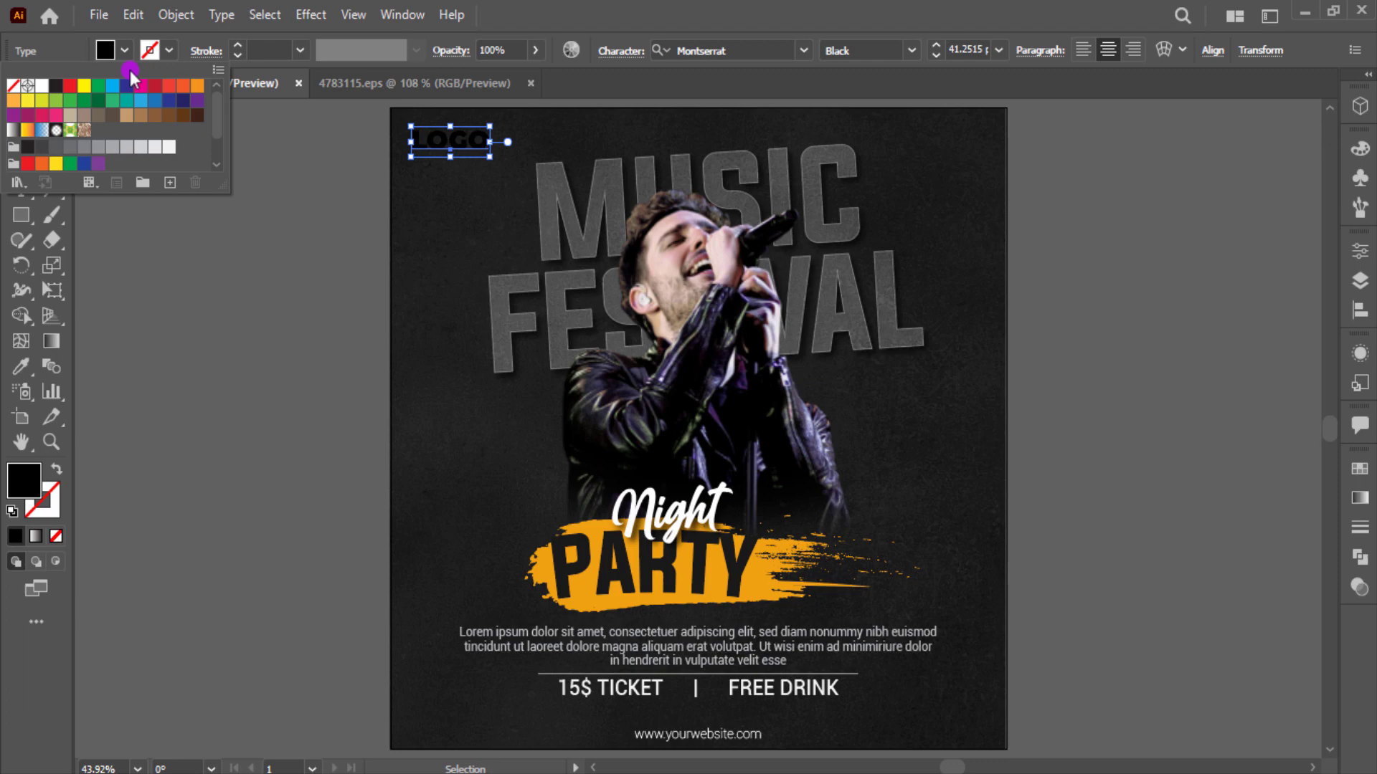
click(167, 147)
- Set the LOGO text's size to 28 pt and deselect it
key(ctrl+plus)
key(ctrl+plus)
key(ctrl+plus)
key(ctrl+plus)
scroll(282, 278, up, 5)
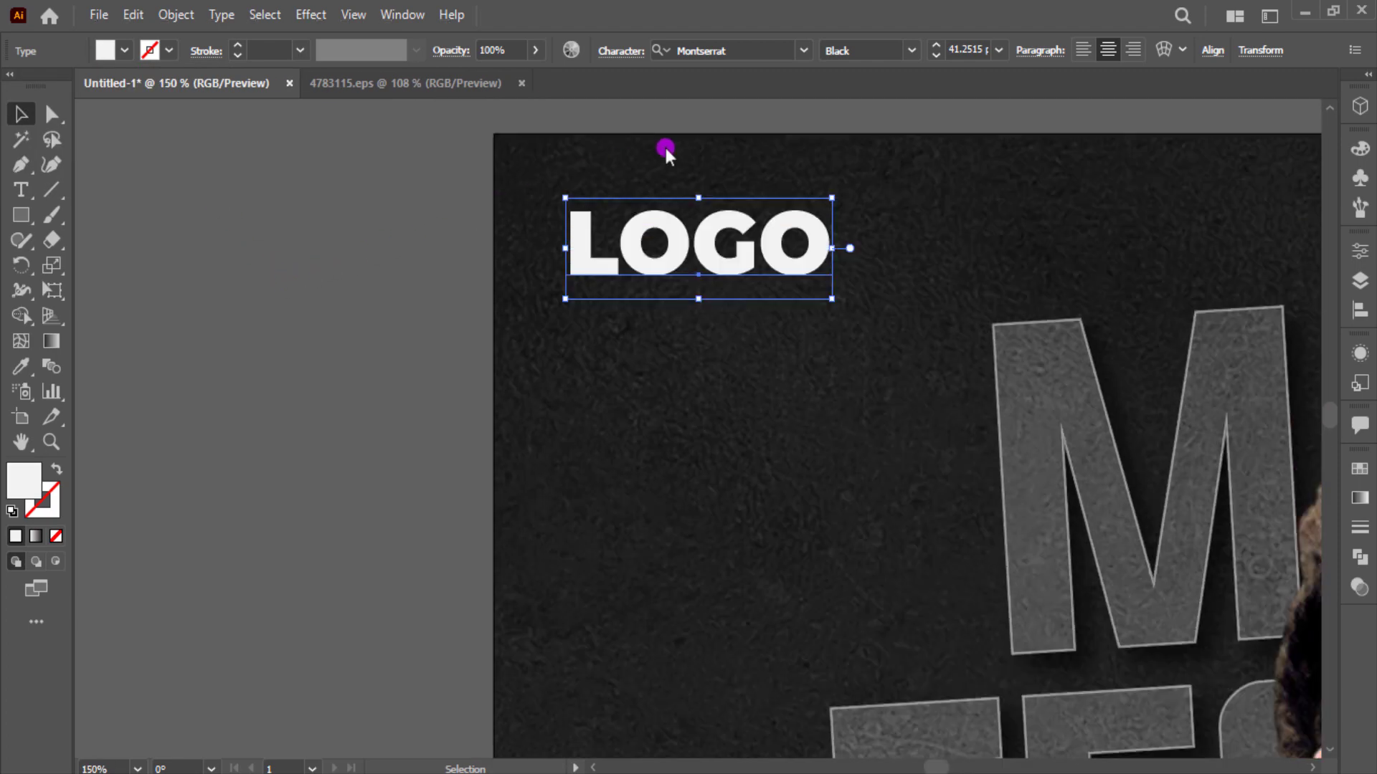
click(960, 49)
scroll(962, 47, down, 13)
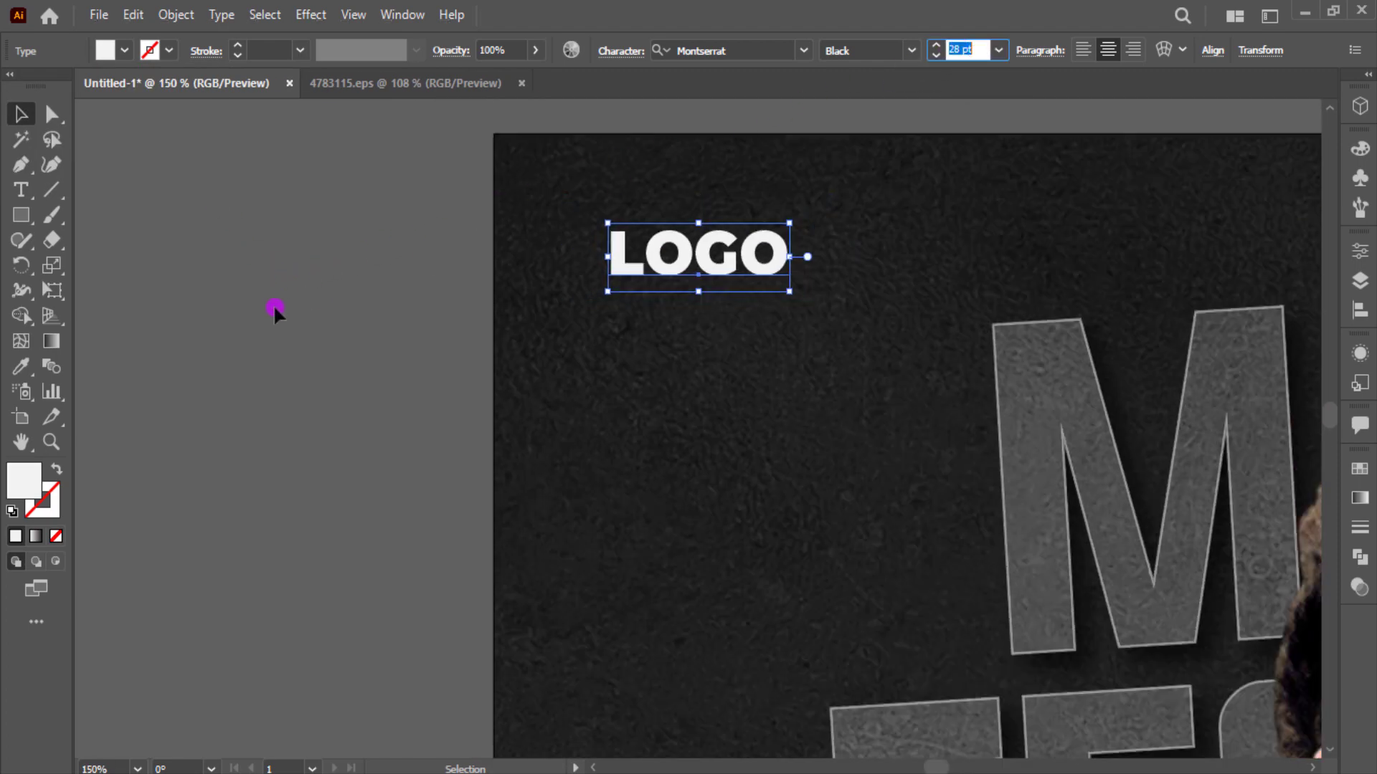
click(276, 309)
- Duplicate the LOGO text directly below the original and change the copy's wording to "HERE"
drag(681, 287, 681, 316)
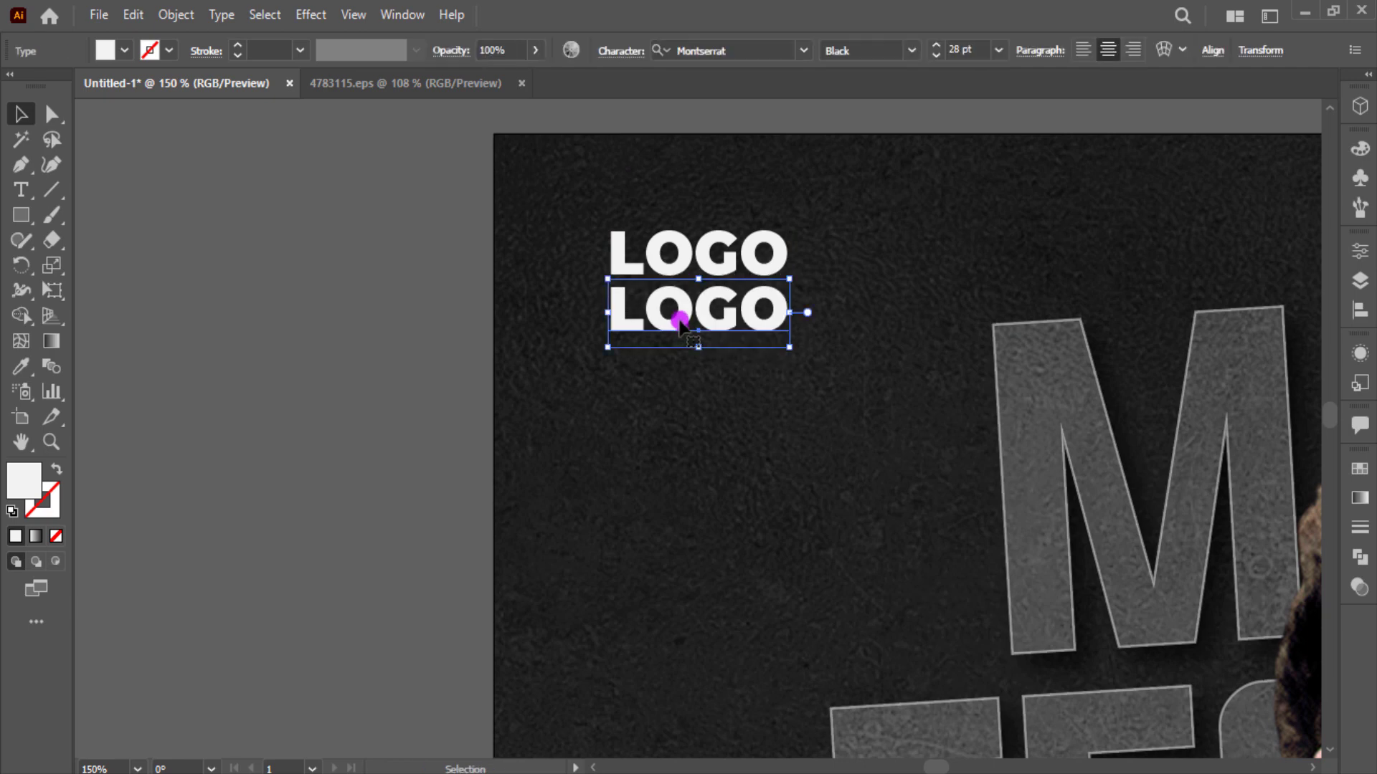
double_click(680, 318)
text(HERE)
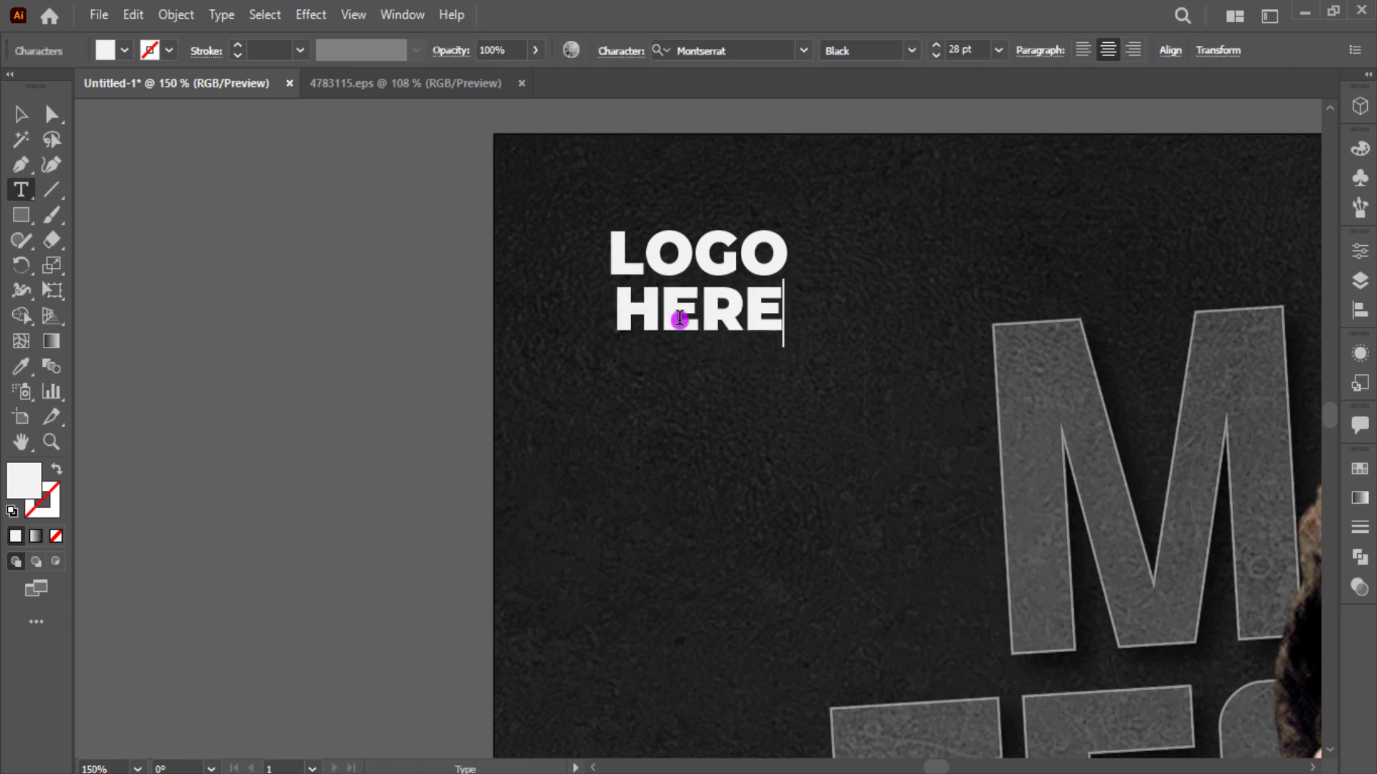
- Scale the HERE text up slightly to bring its width closer to the LOGO word above
click(21, 115)
click(424, 332)
click(725, 318)
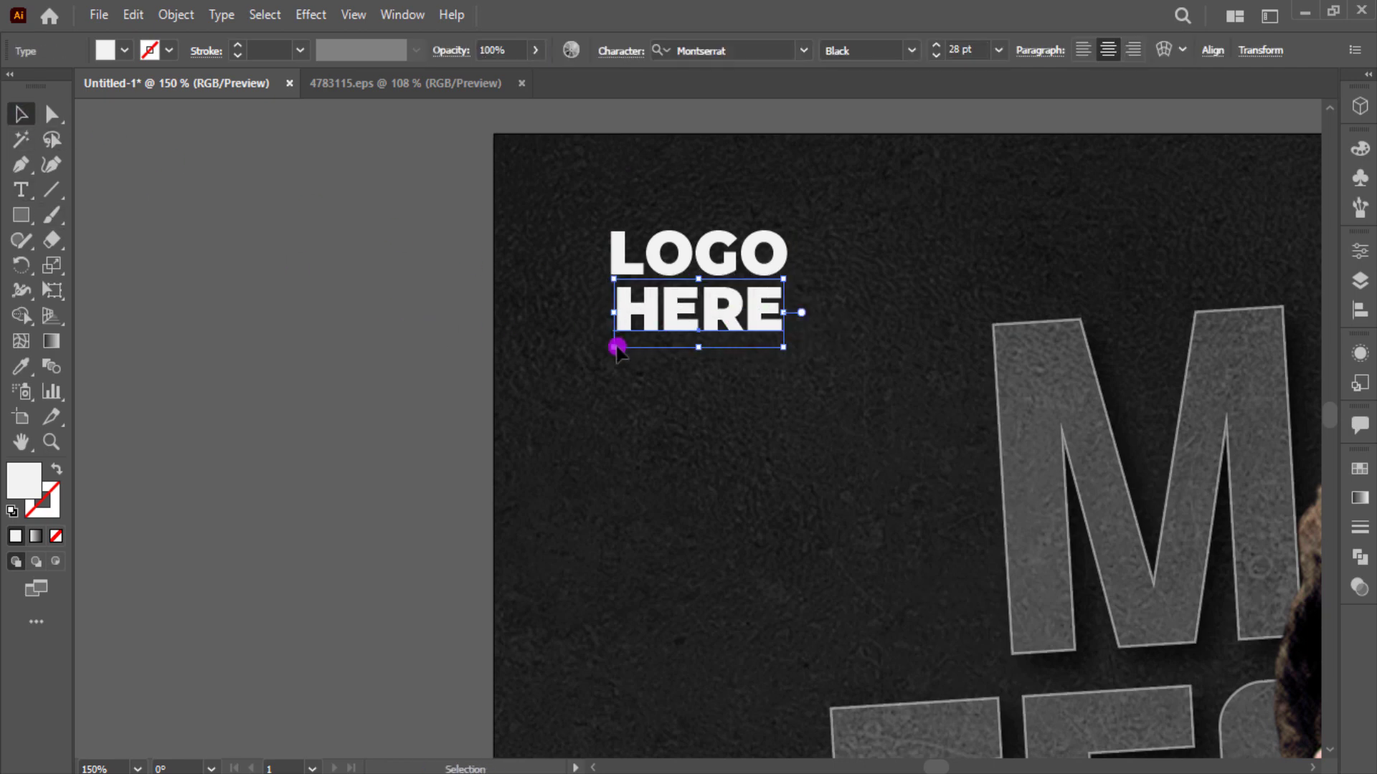
drag(614, 347, 609, 350)
click(511, 357)
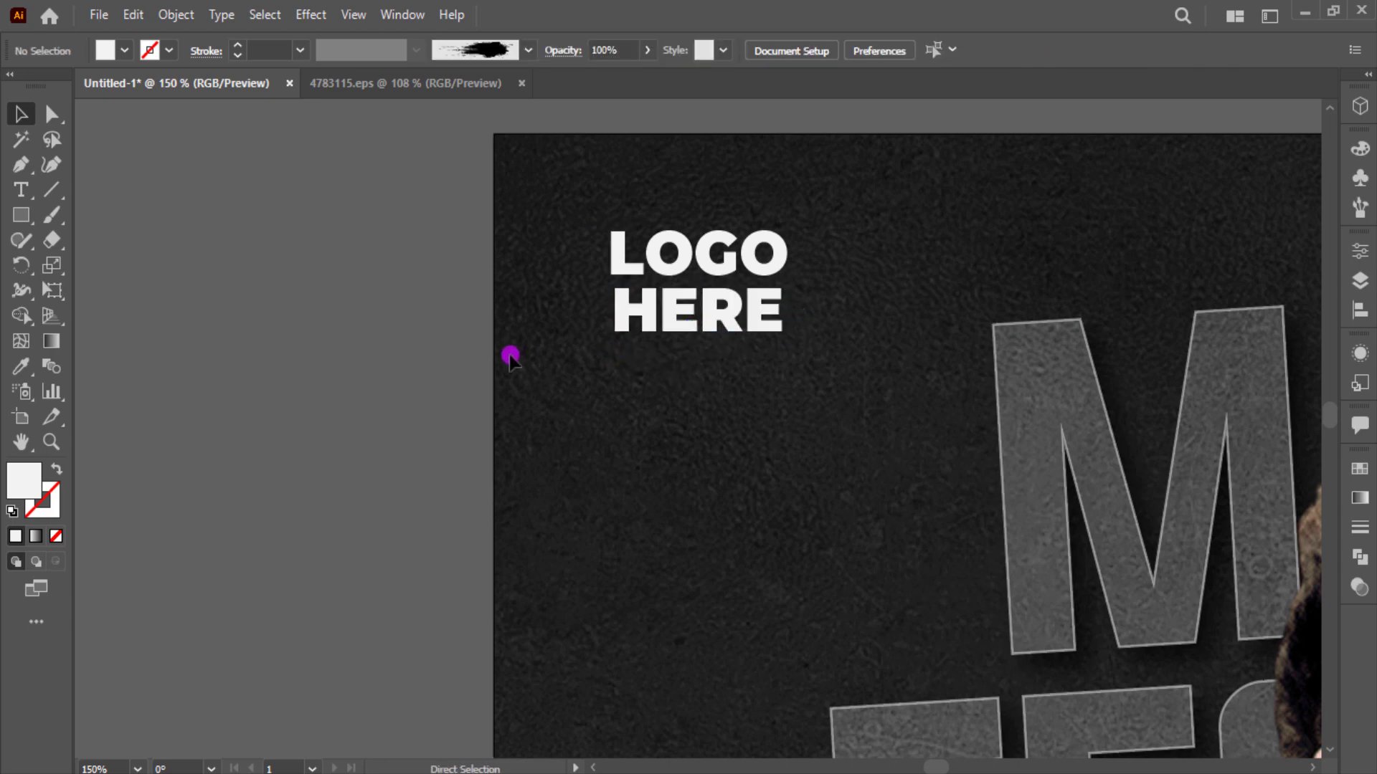
- Fill both the LOGO and HERE words with the orange used for the brush stroke, and deselect them
key(ctrl+0)
drag(510, 357, 459, 188)
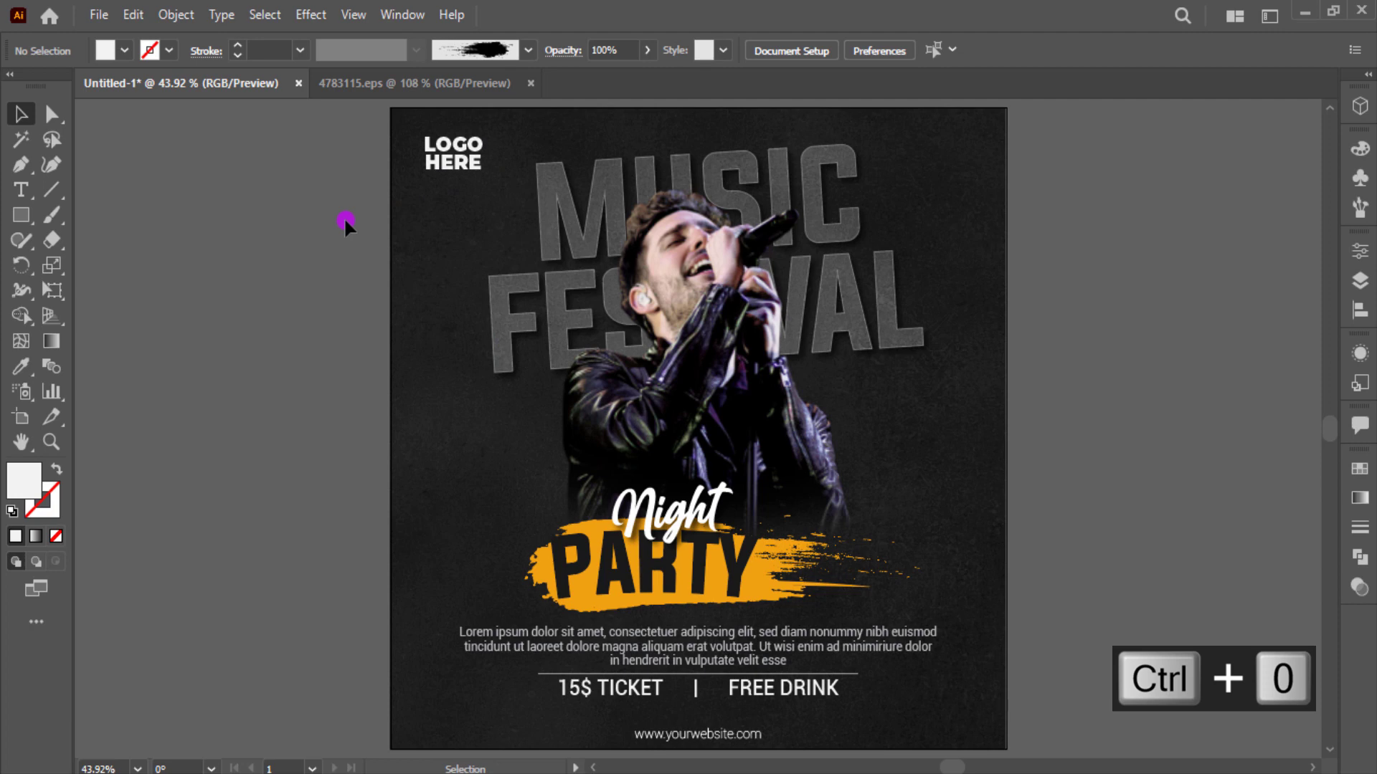
drag(390, 132, 434, 188)
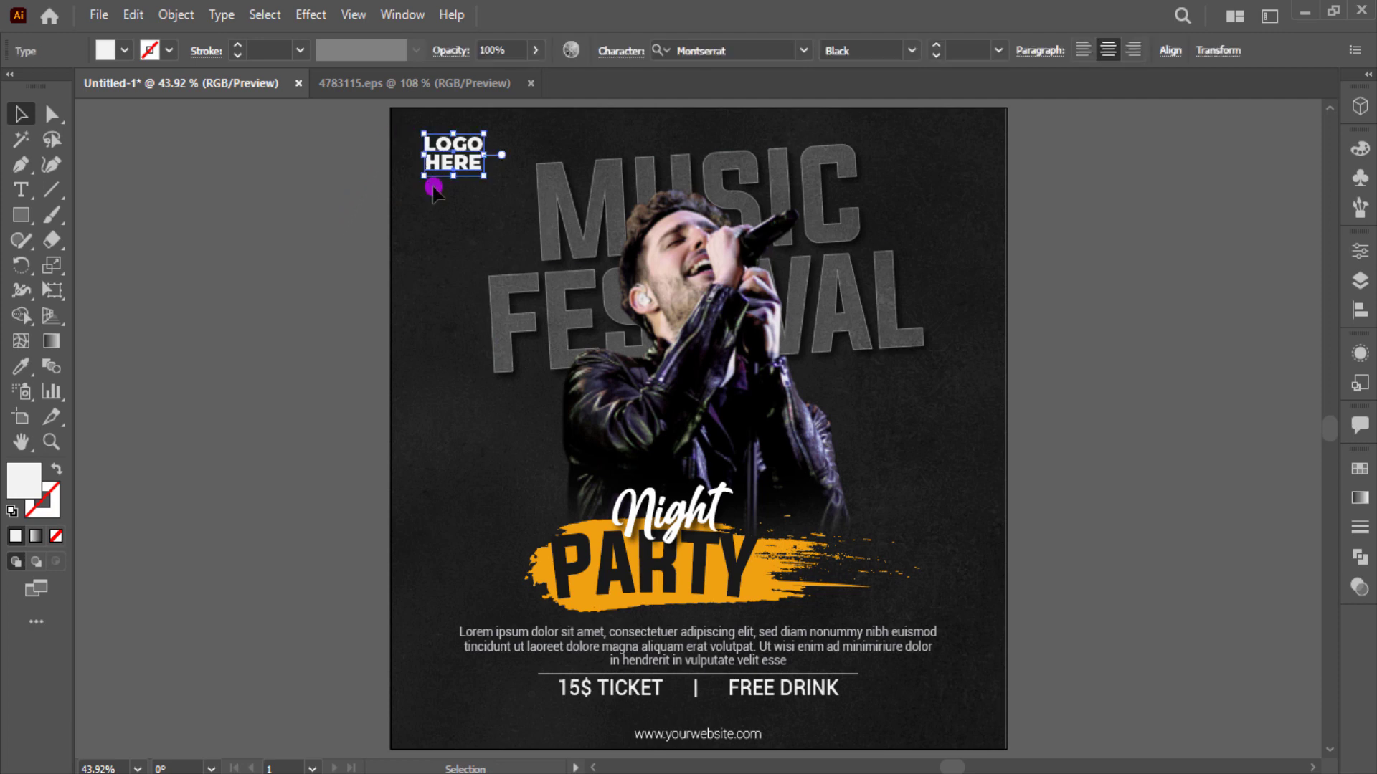
click(130, 53)
click(122, 49)
click(131, 51)
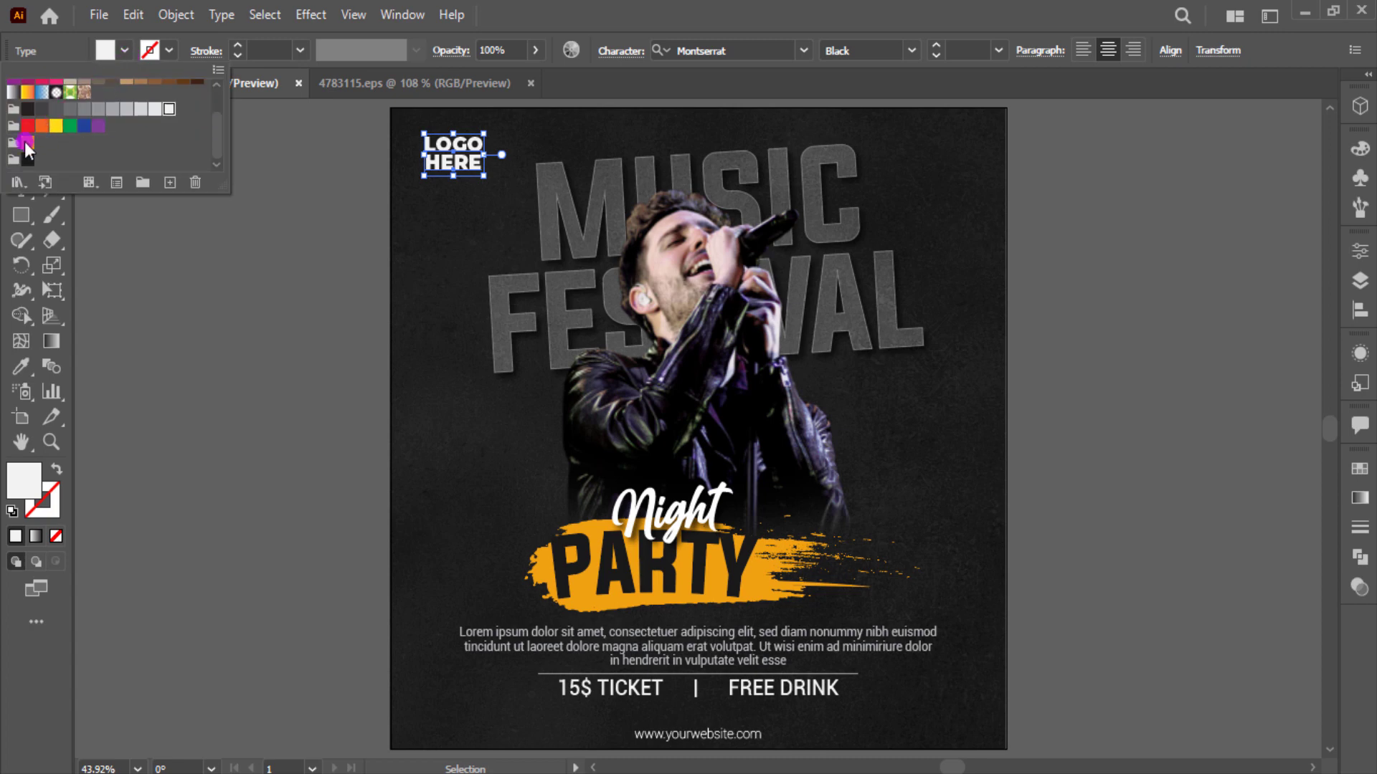
click(27, 92)
click(218, 292)
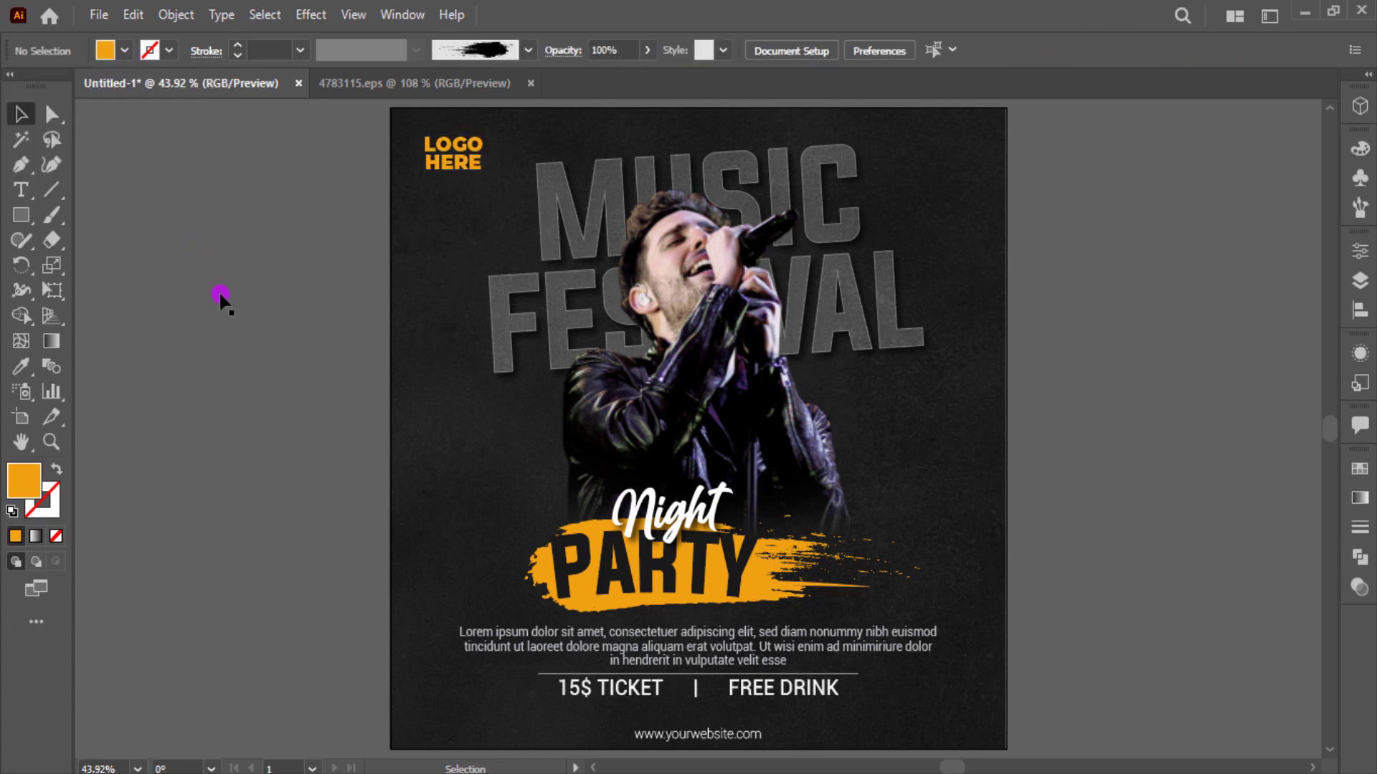
- Add a separate text reading "JUN" and place it on the dark background near the poster's right edge, beside the singer
click(21, 190)
click(253, 305)
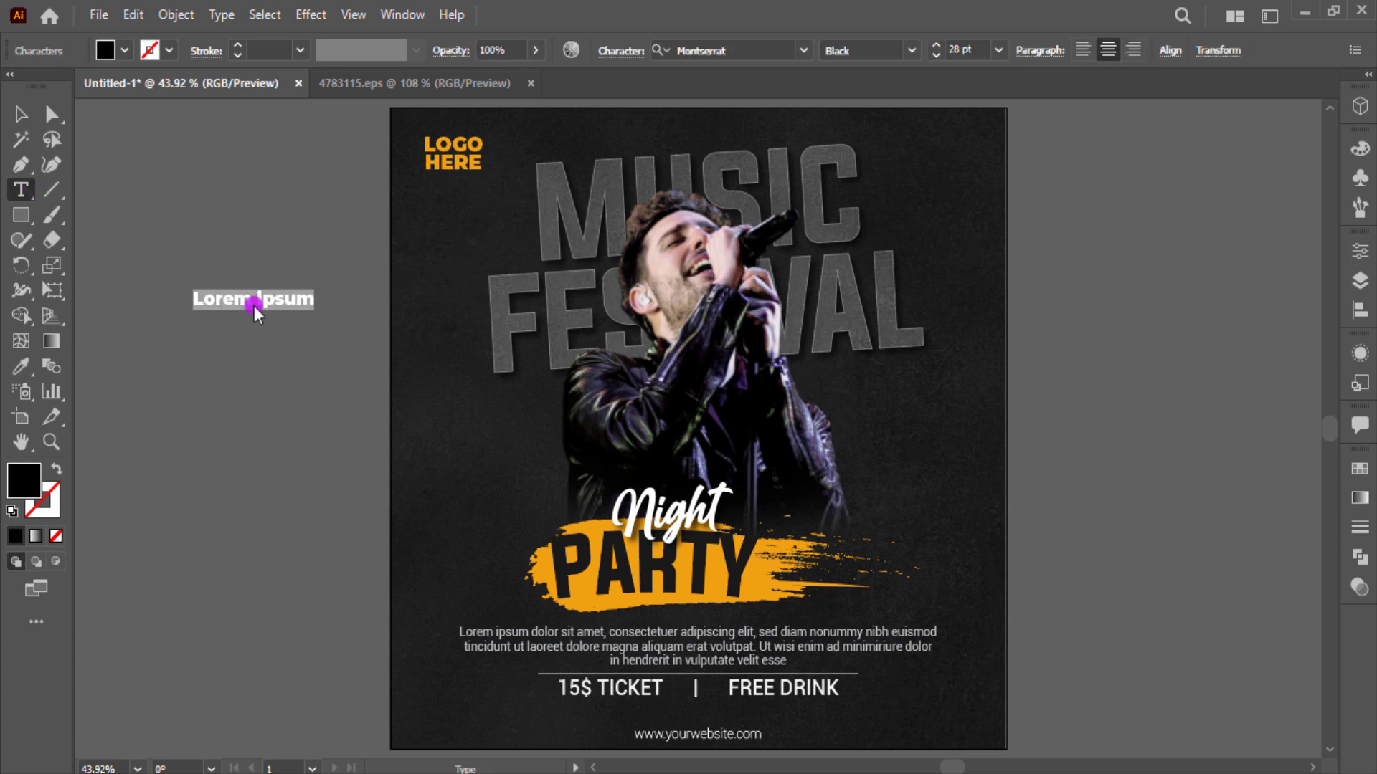
key(BackSpace)
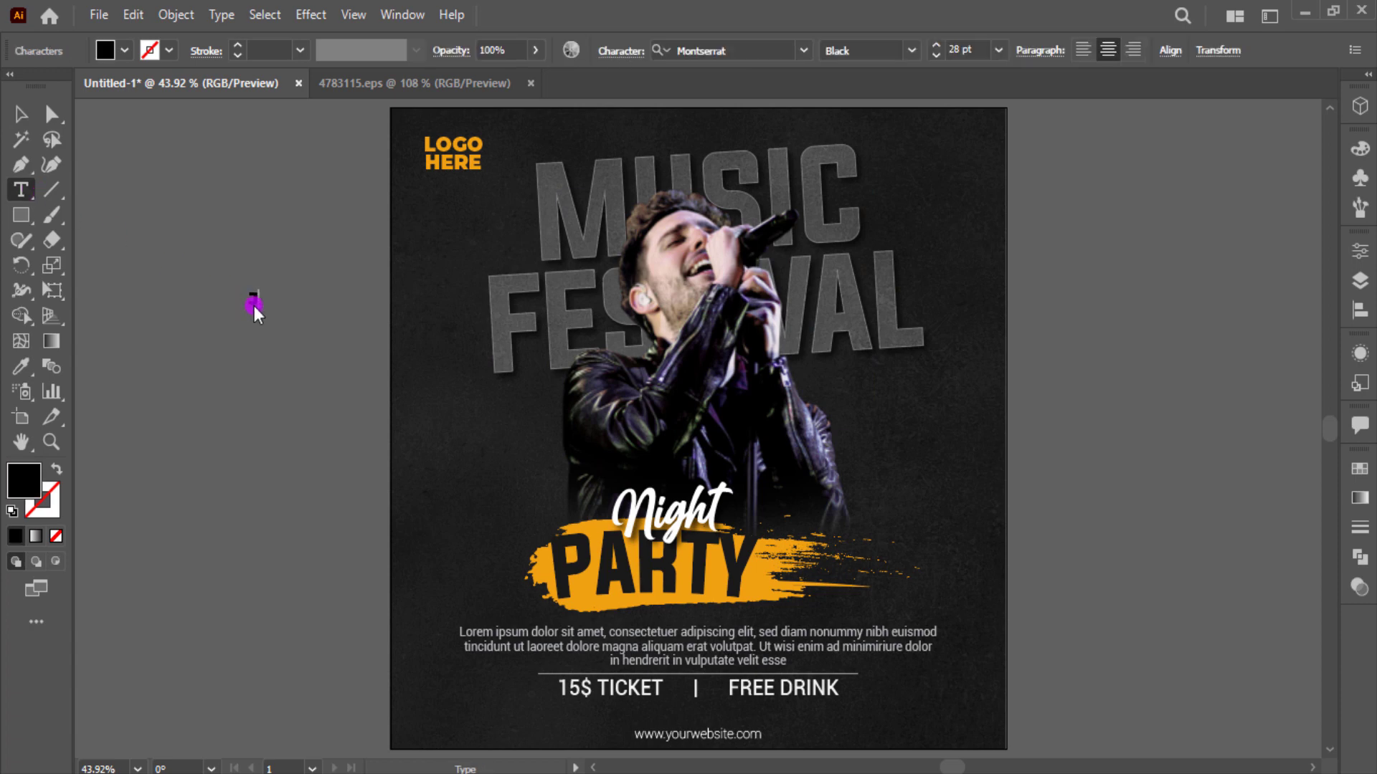
click(17, 115)
click(129, 283)
drag(245, 307, 917, 423)
- Duplicate the JUN text directly below the original and change the copy's wording to "15"
scroll(971, 412, up, 3)
triple_click(917, 422)
text(15)
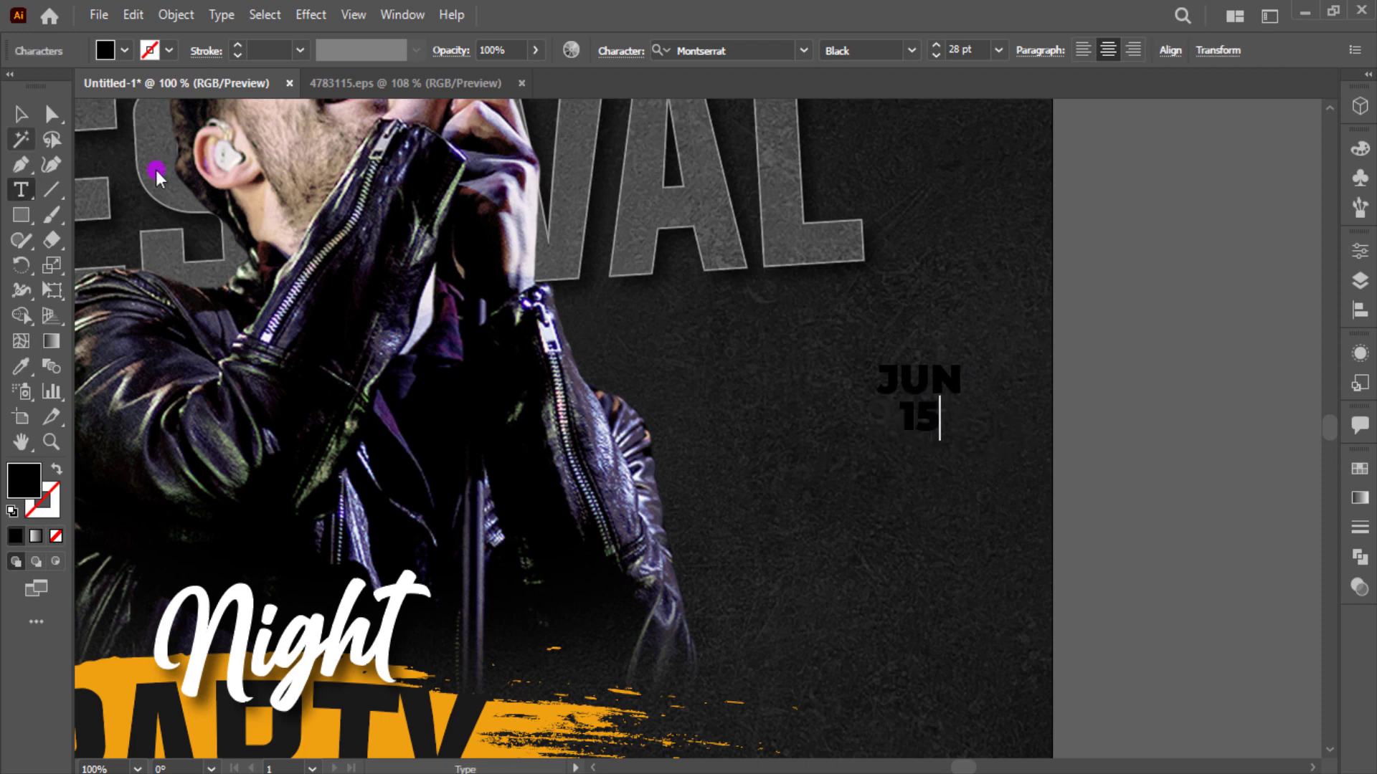
- Fill the 15 text with the lightest, near-white swatch of the gray color group
click(24, 115)
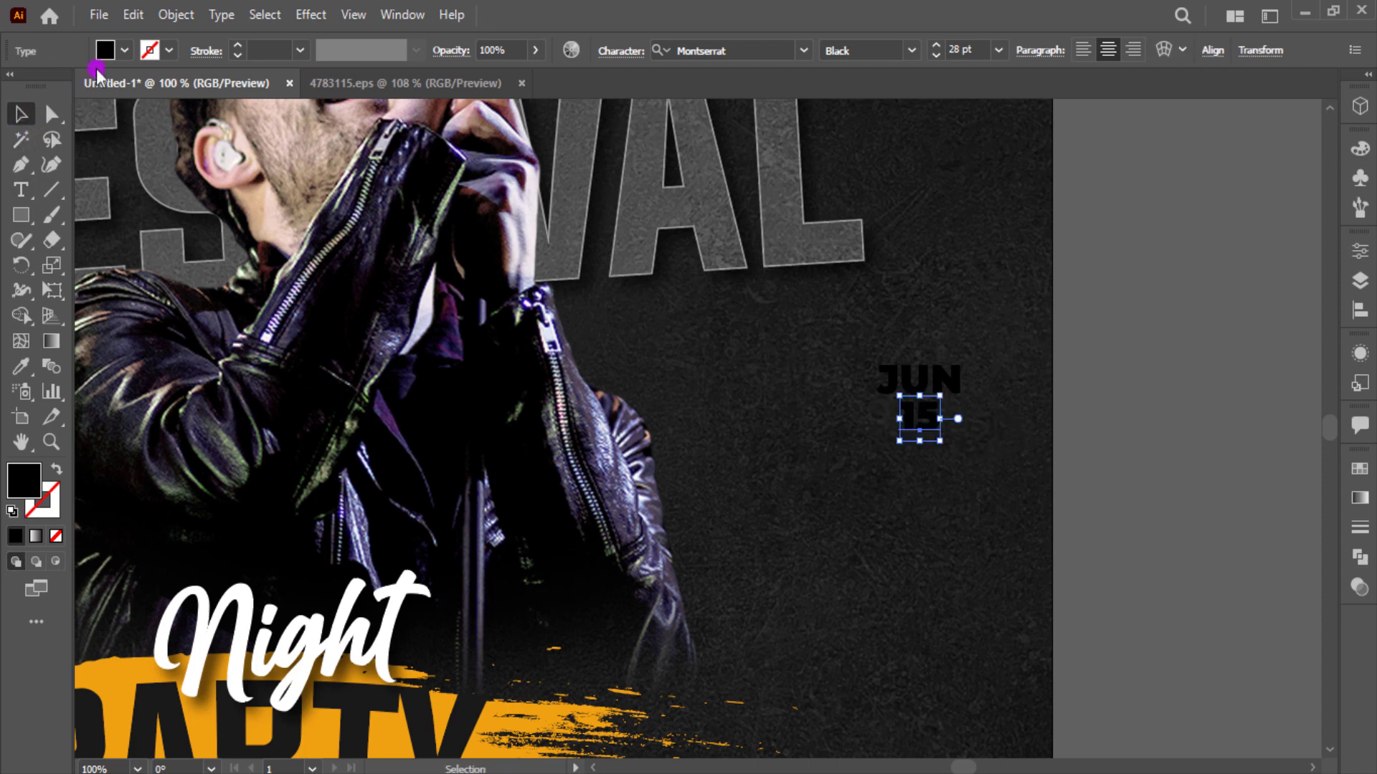
click(123, 51)
click(170, 109)
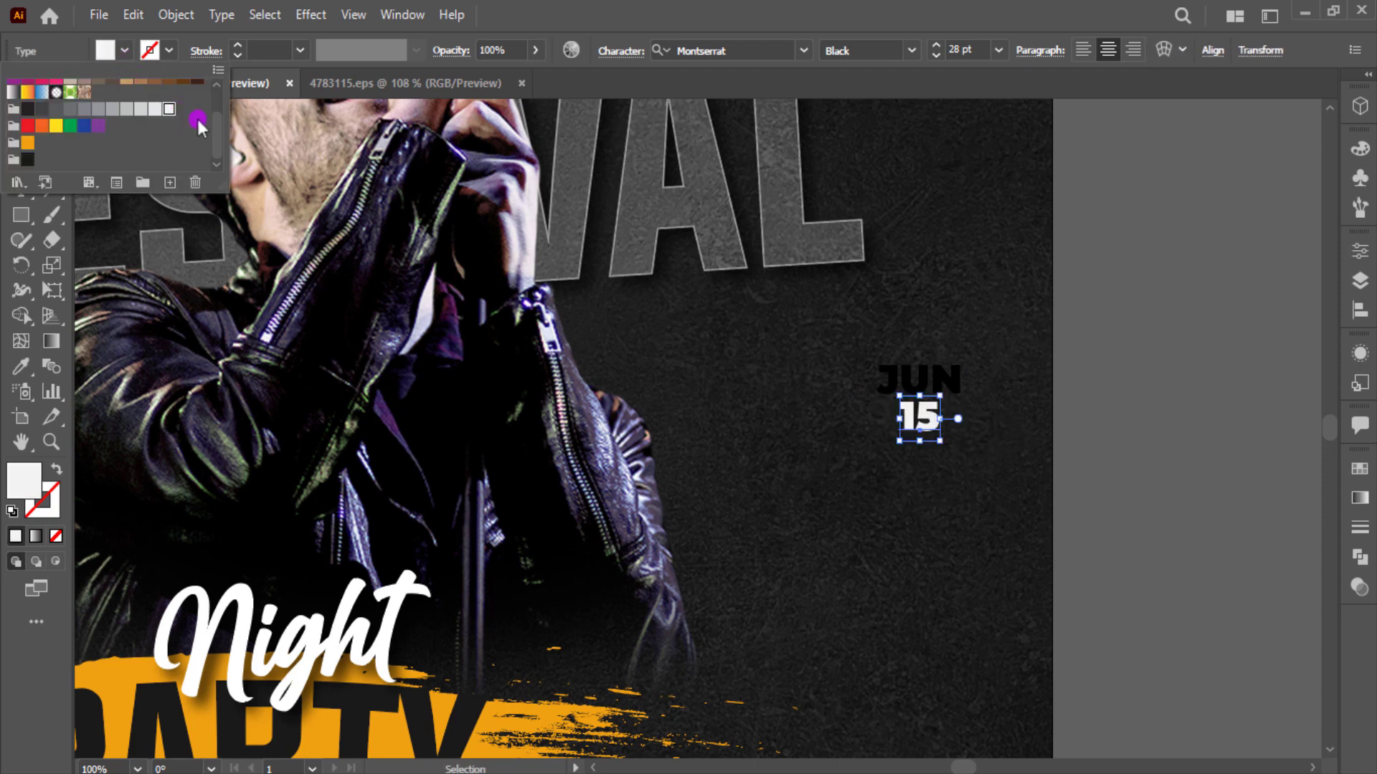
- Fill the JUN text with the saved orange swatch that matches the brush stroke
click(893, 377)
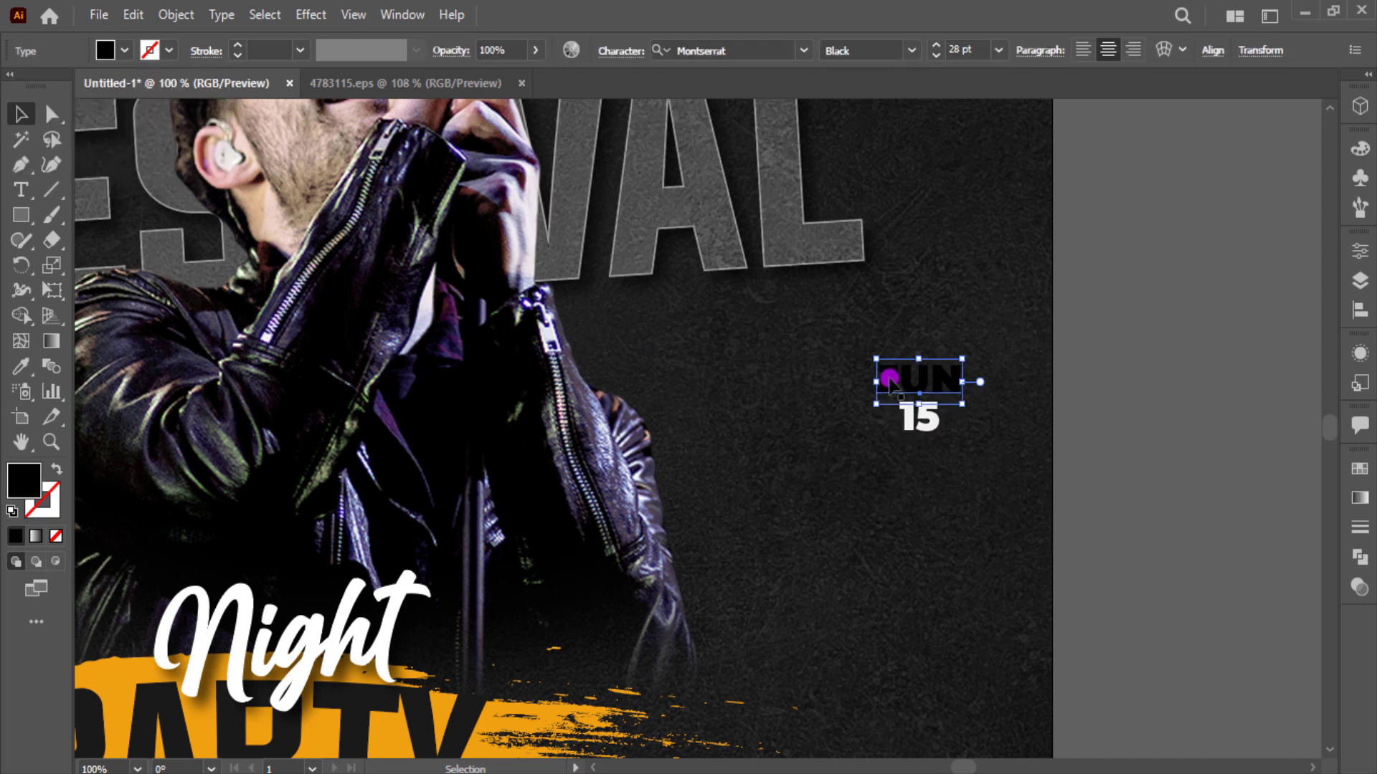
key(i)
click(586, 708)
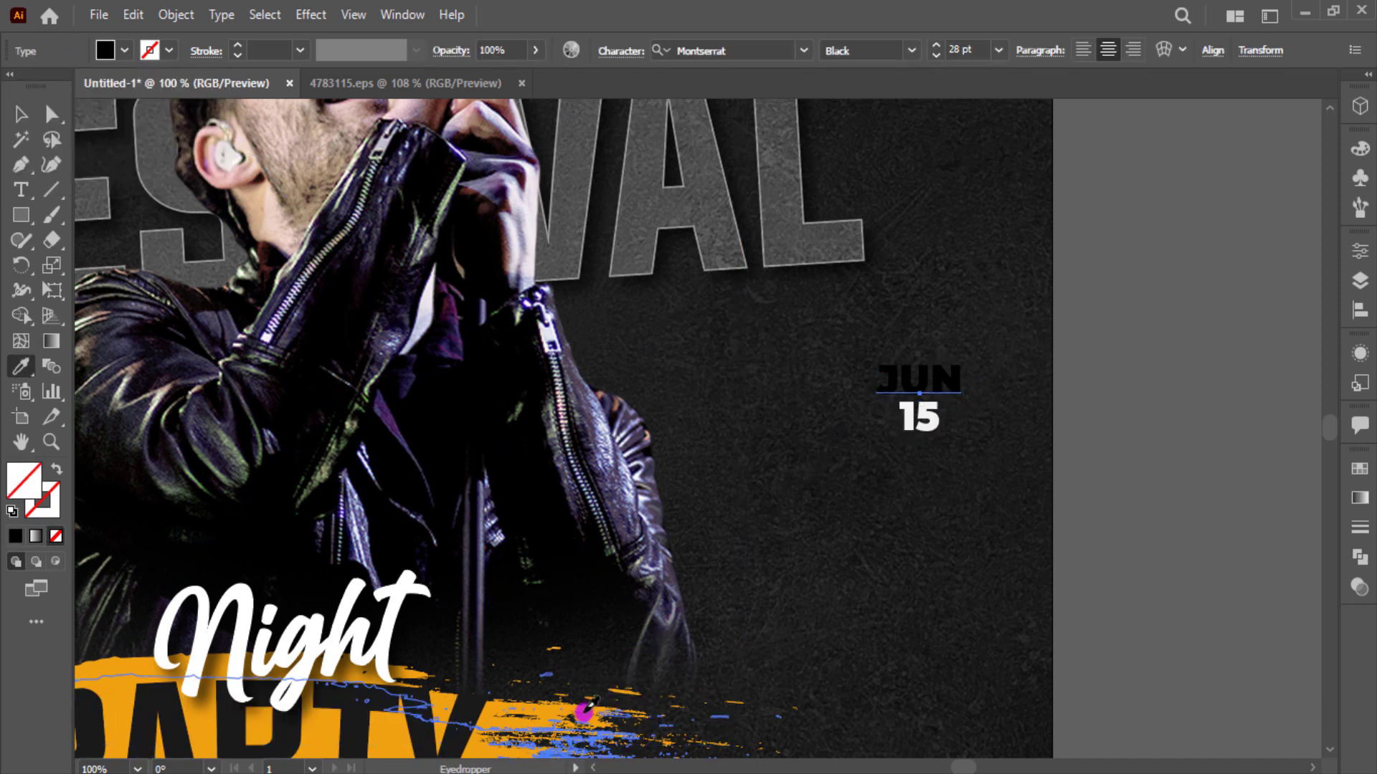
click(425, 475)
click(132, 51)
click(27, 141)
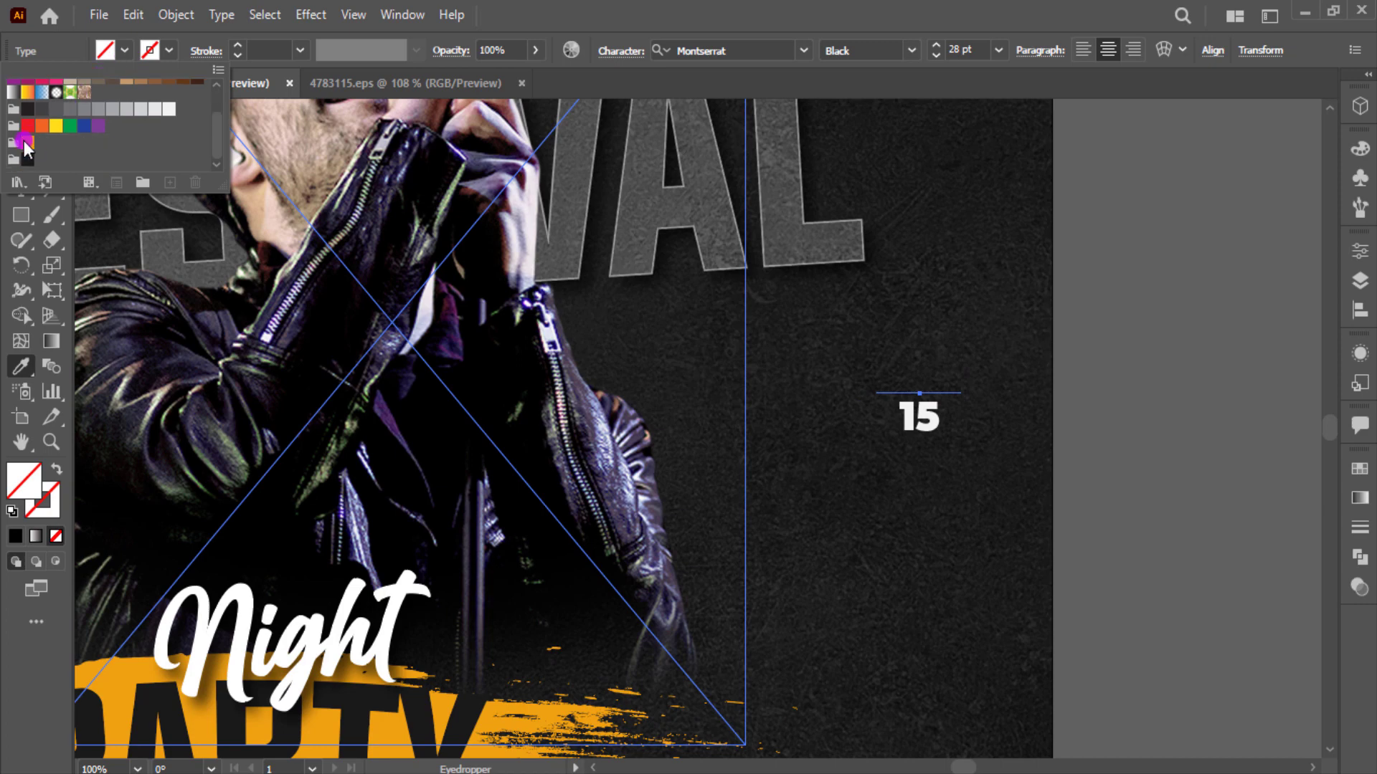
click(808, 15)
click(21, 112)
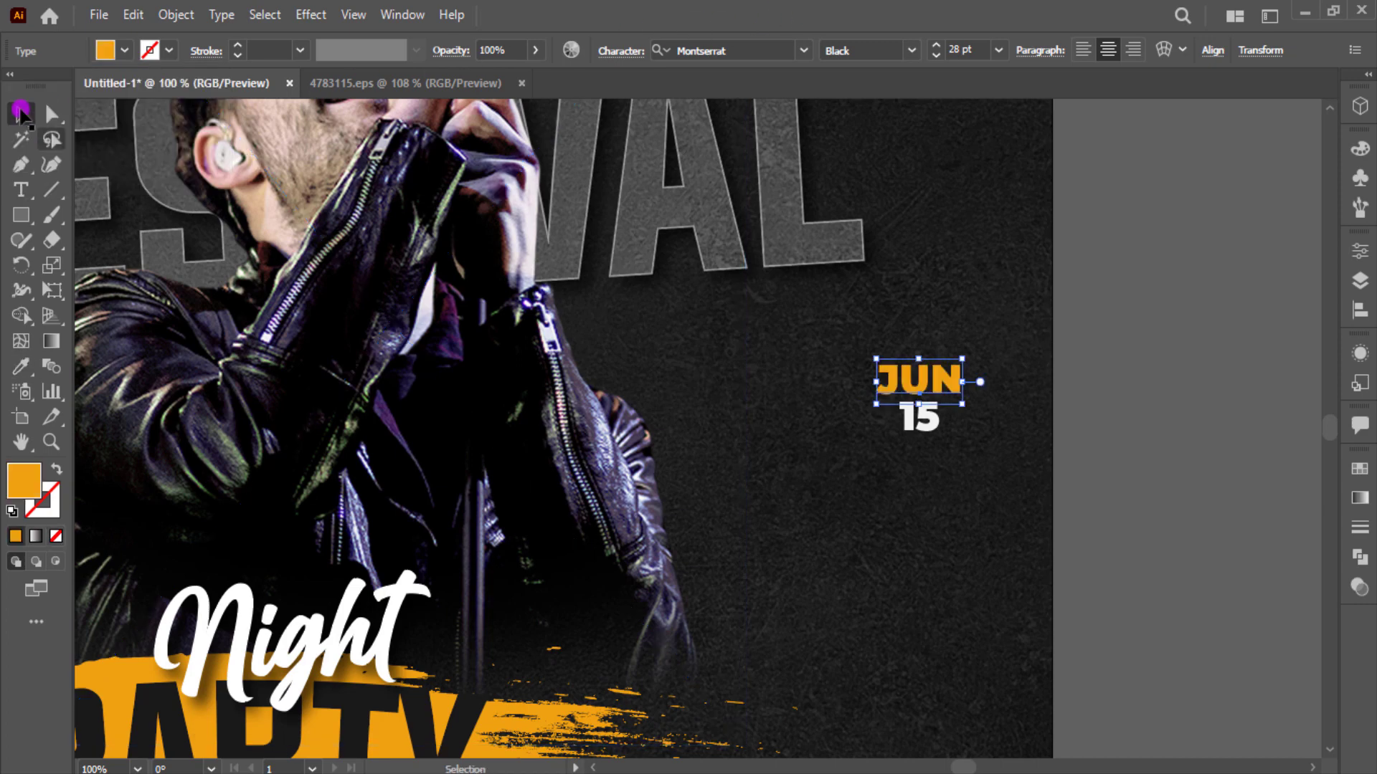
- Scale the JUN and 15 texts up together from their center to about 50 pt
drag(879, 357, 933, 443)
key(ctrl+z)
drag(999, 474, 905, 377)
drag(965, 440, 999, 467)
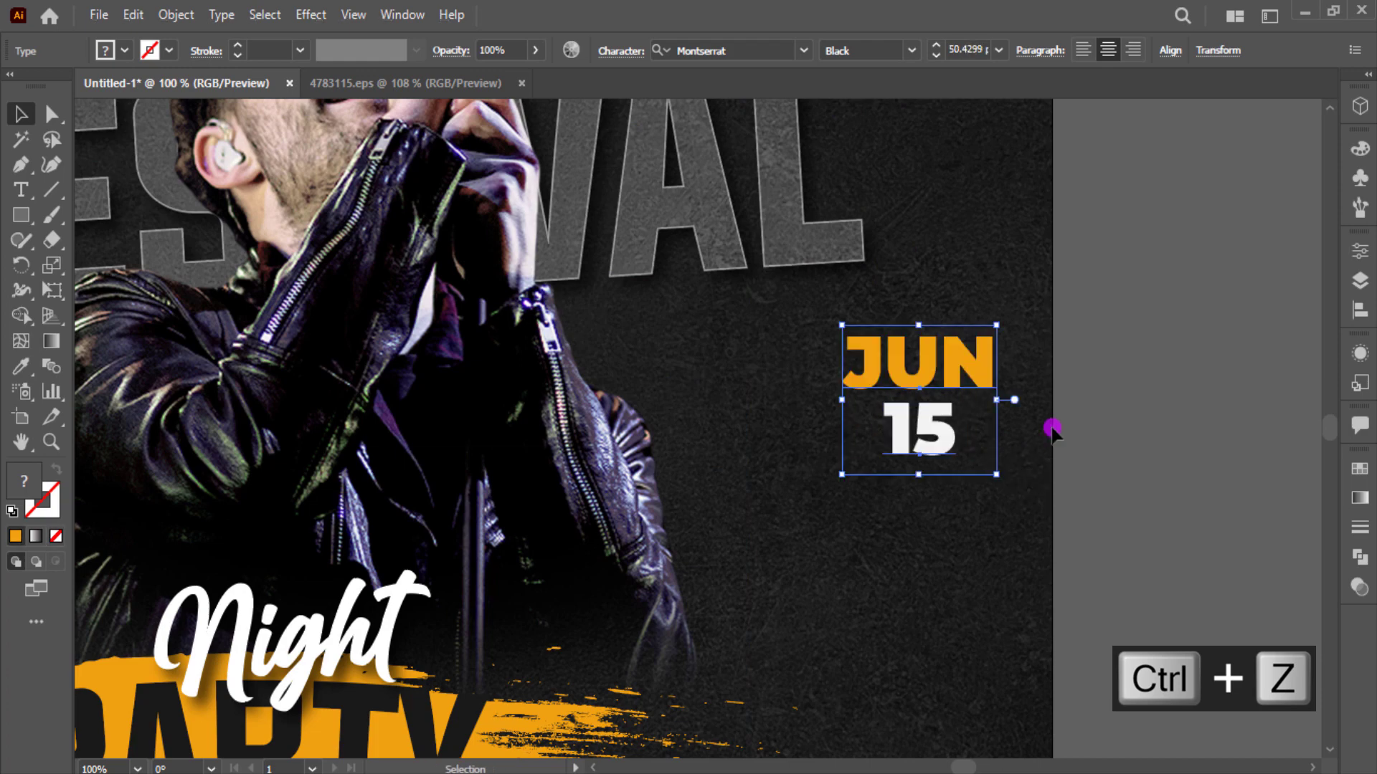
- Move the JUN 15 date slightly down along the poster's right edge and deselect it
key(ctrl+0)
click(1052, 429)
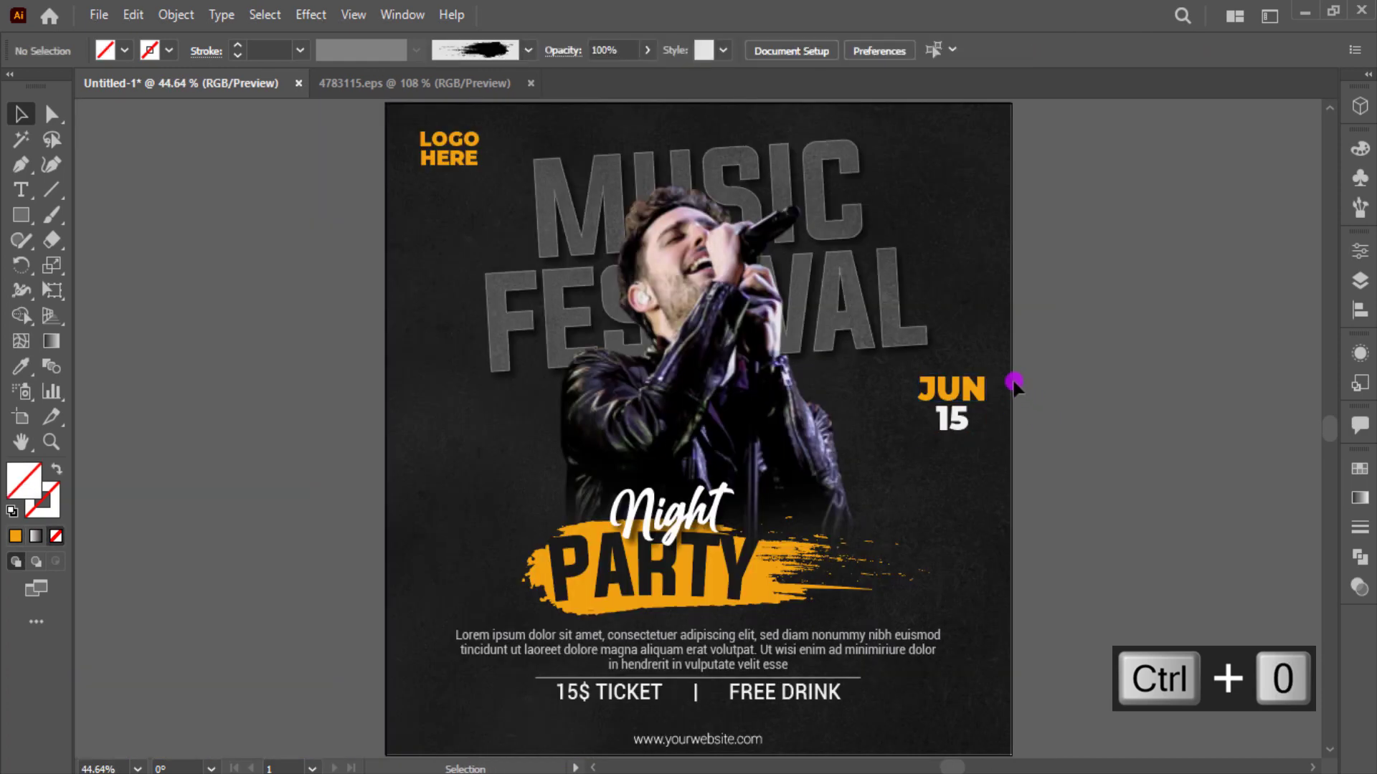
drag(961, 414, 975, 429)
click(1100, 393)
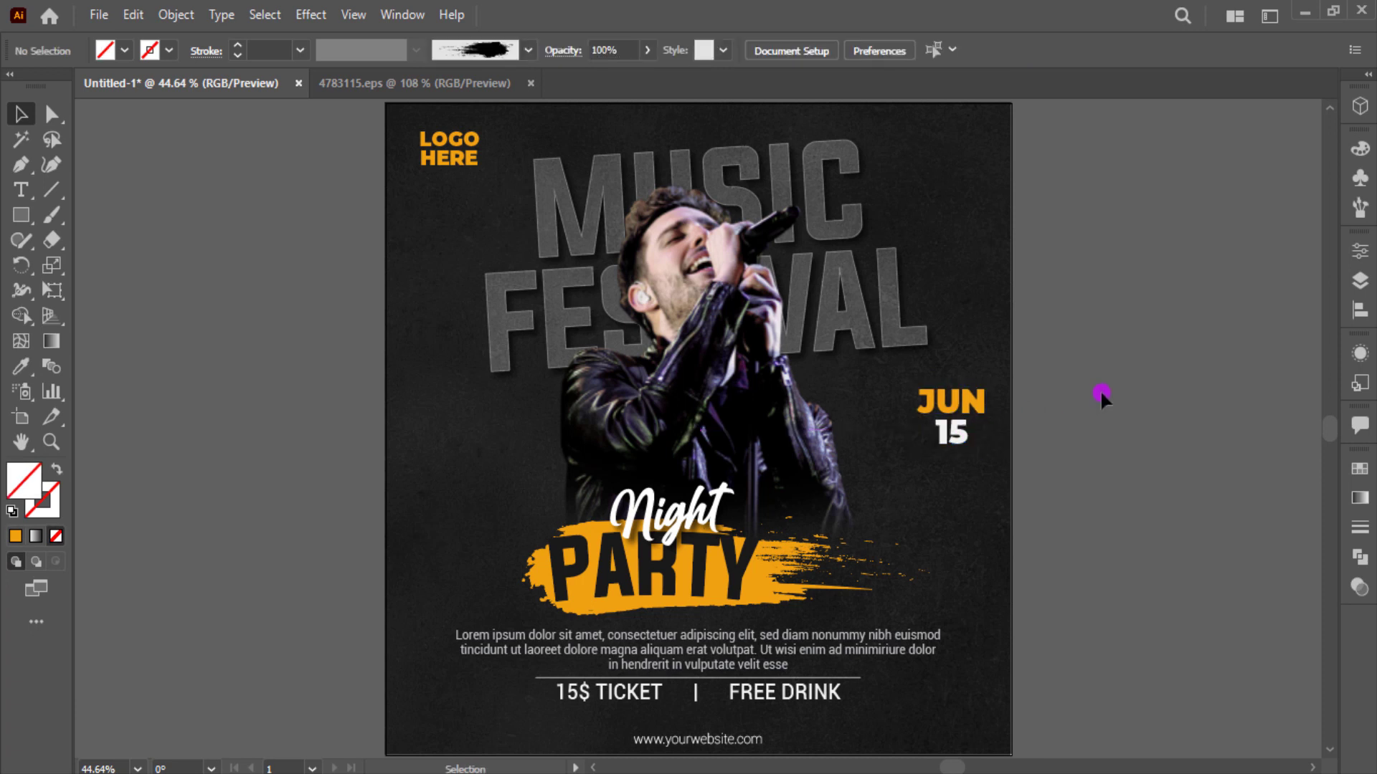